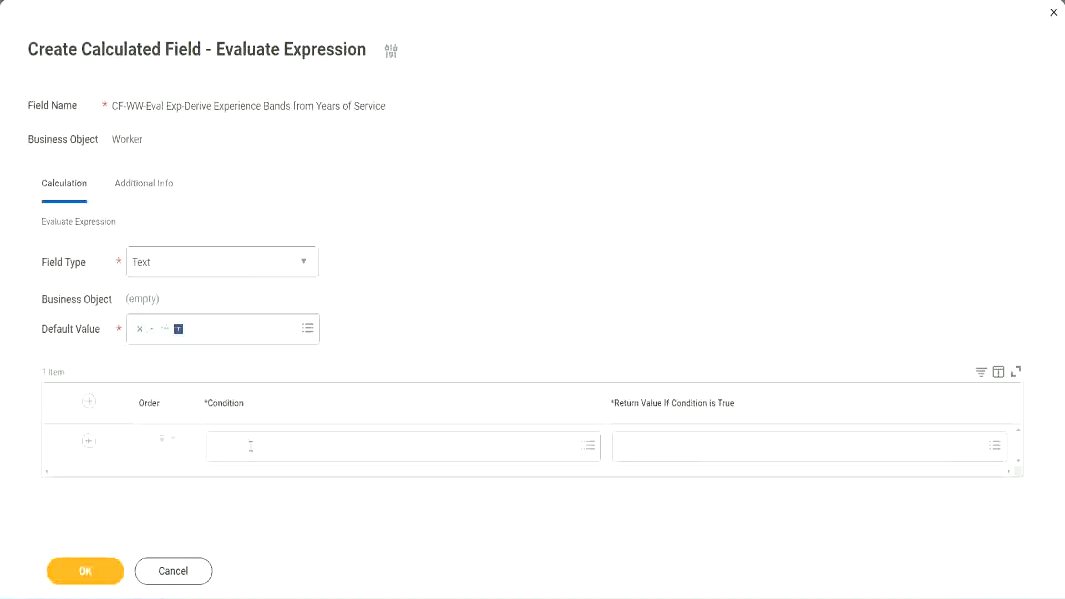
- In the Notepad++ notes, copy the Field 1 name CF-WW-TF-Length of Service between 0 and 7 years and return to the calculated field
click(250, 447)
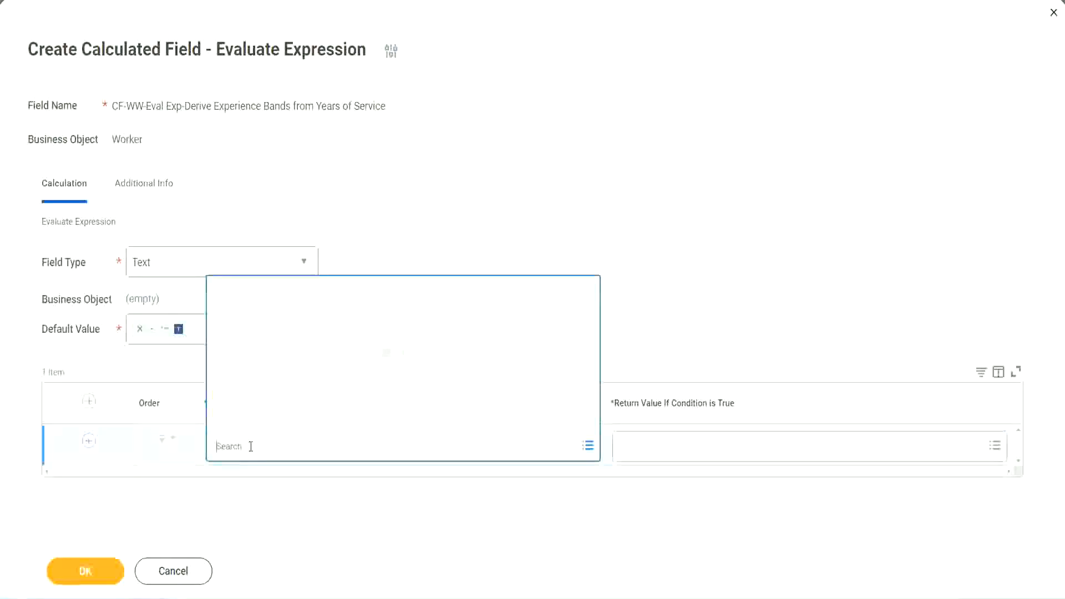
click(408, 251)
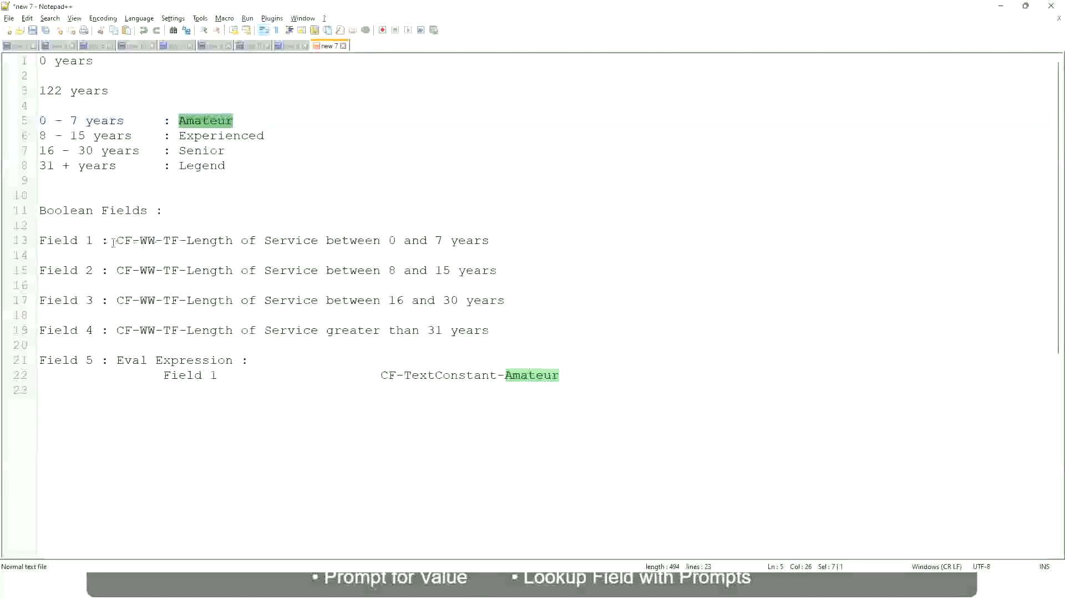
drag(118, 240, 491, 245)
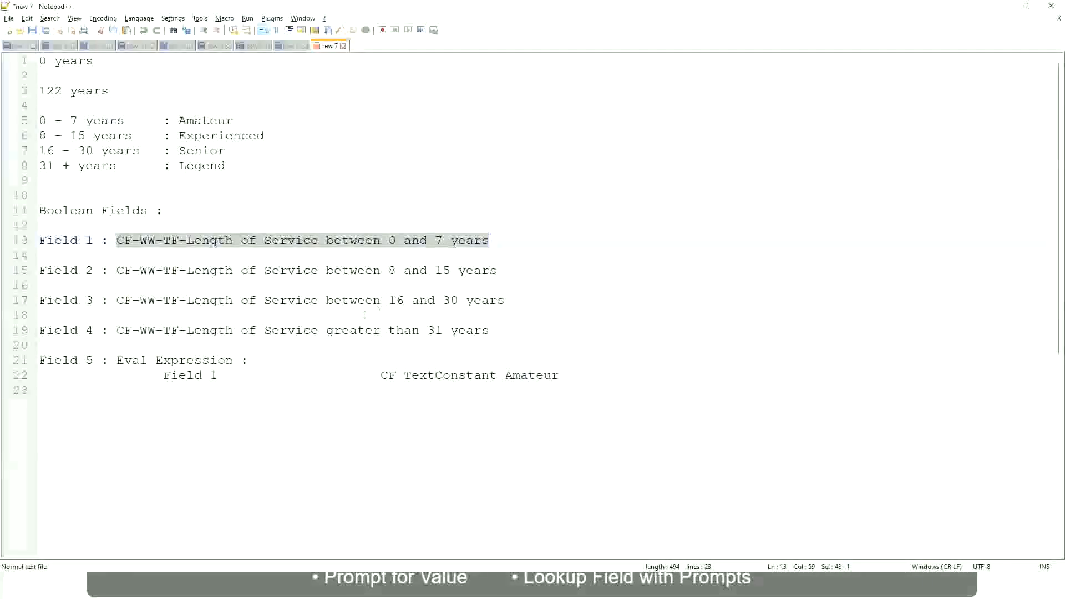
key(alt+Tab)
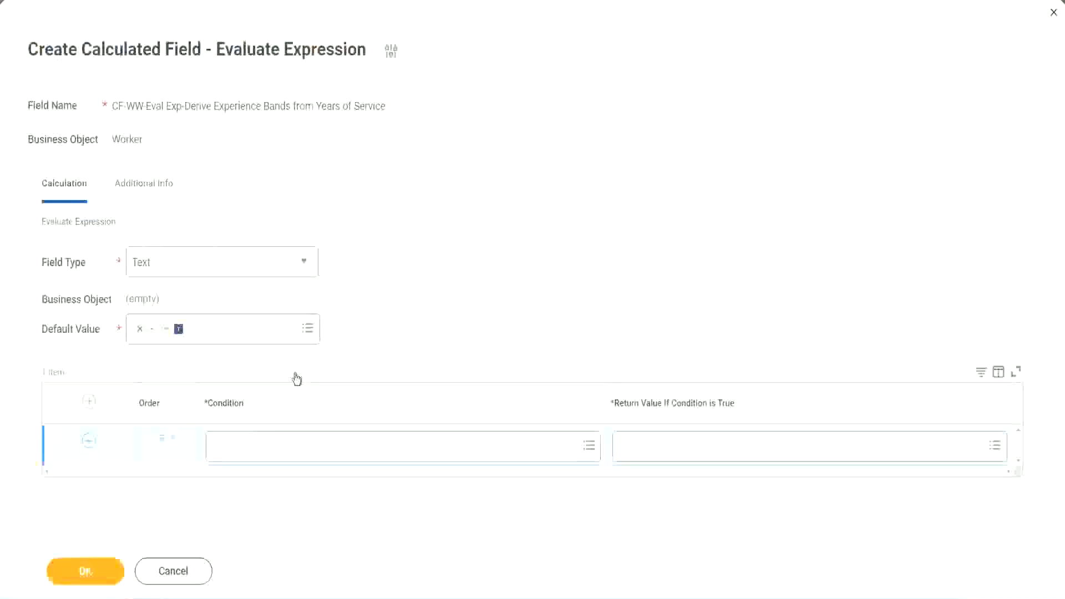
- Set the first row's condition to CF-WW-TF-Length of Service between 0 and 7 years
click(271, 450)
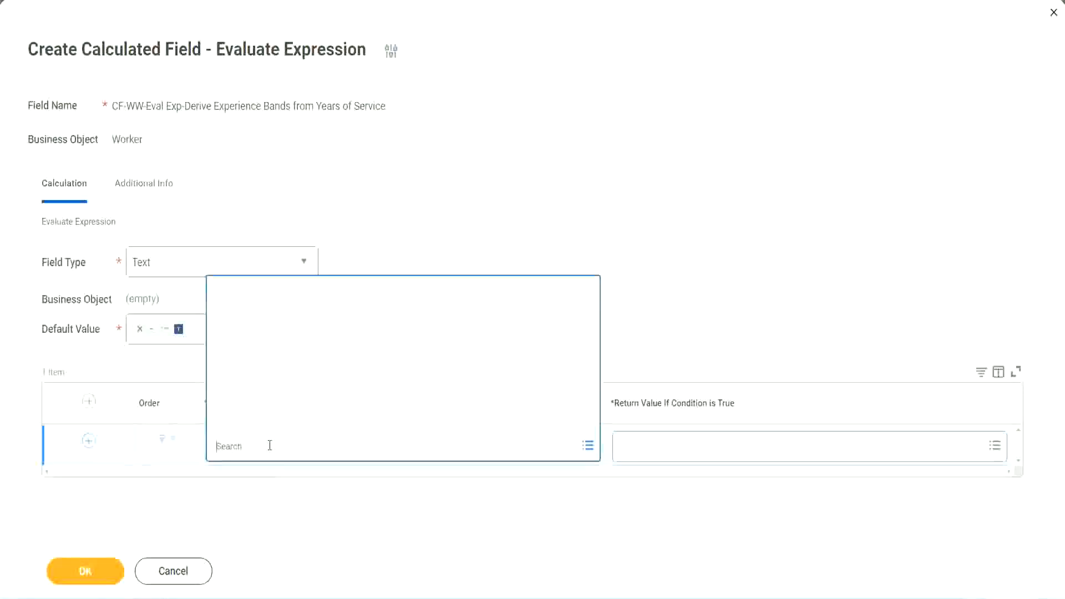
text(CF-WW-TF-Length of Service between 0 and 2 years)
key(Return)
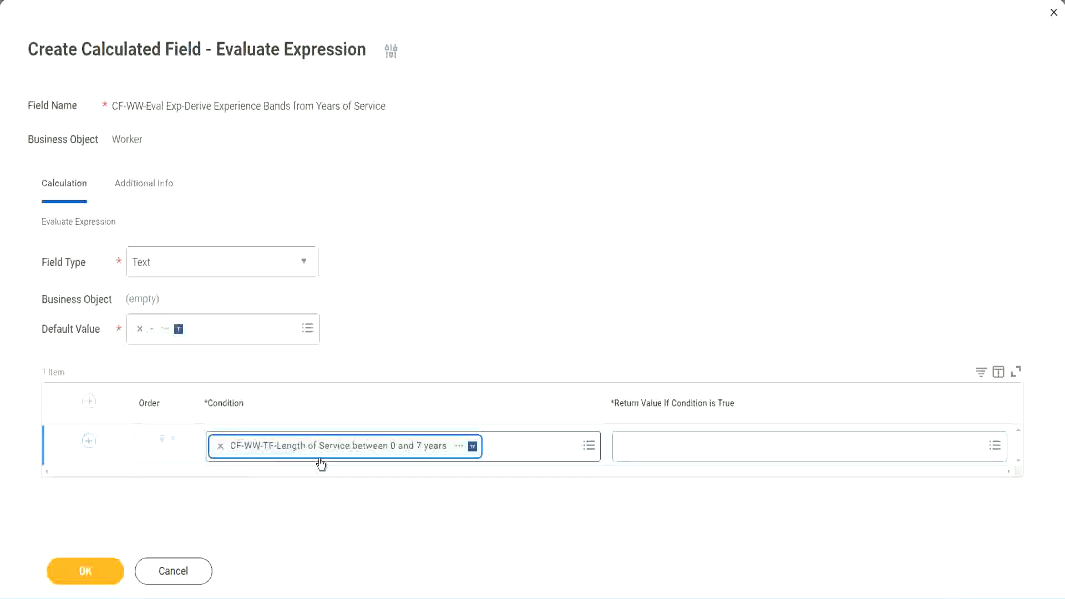
click(493, 309)
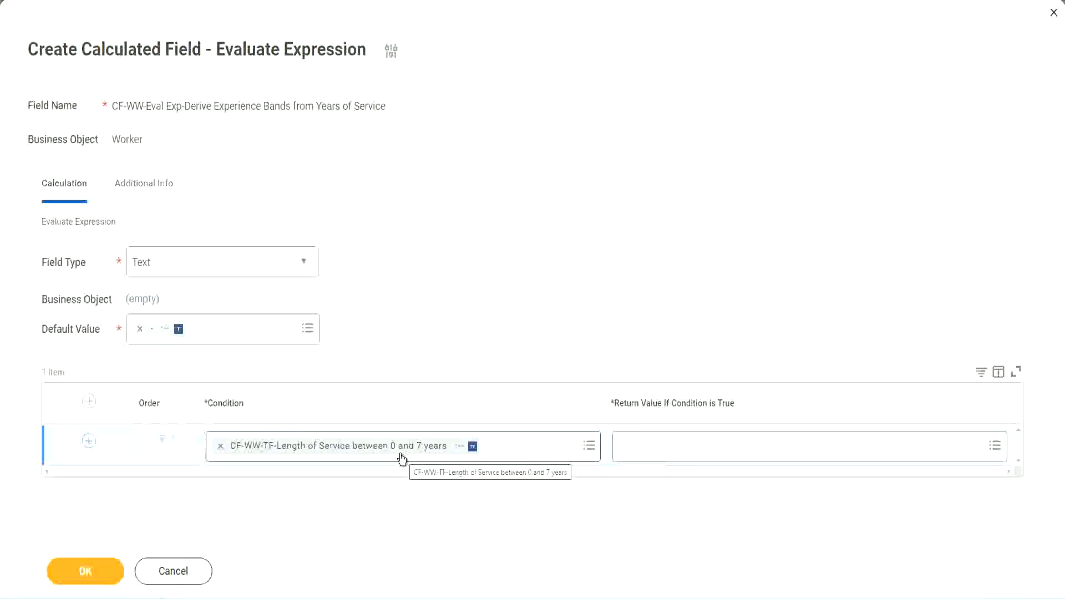
click(692, 452)
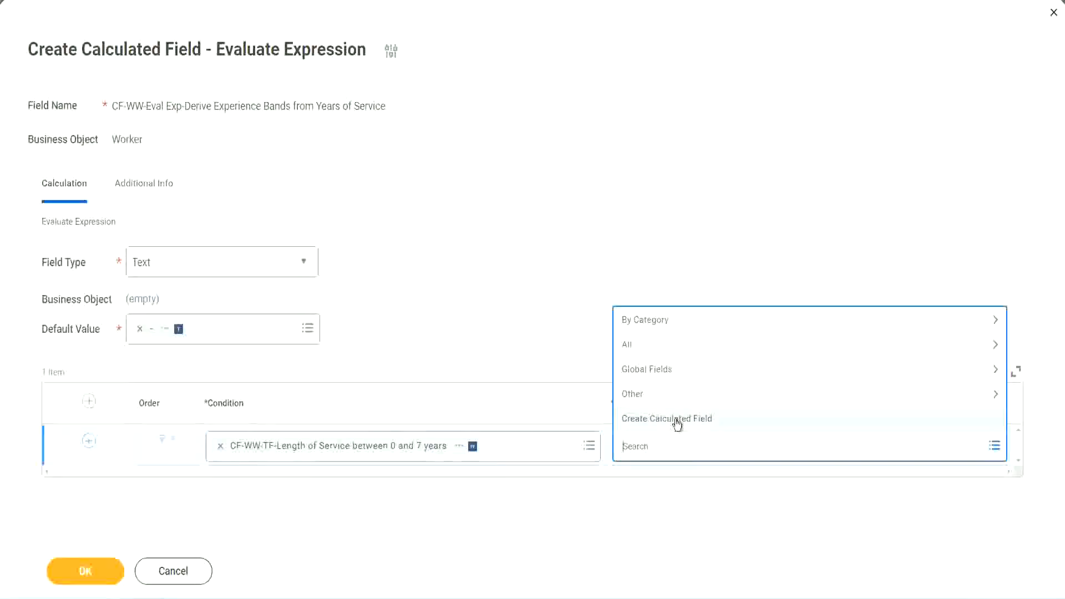
click(618, 277)
click(642, 451)
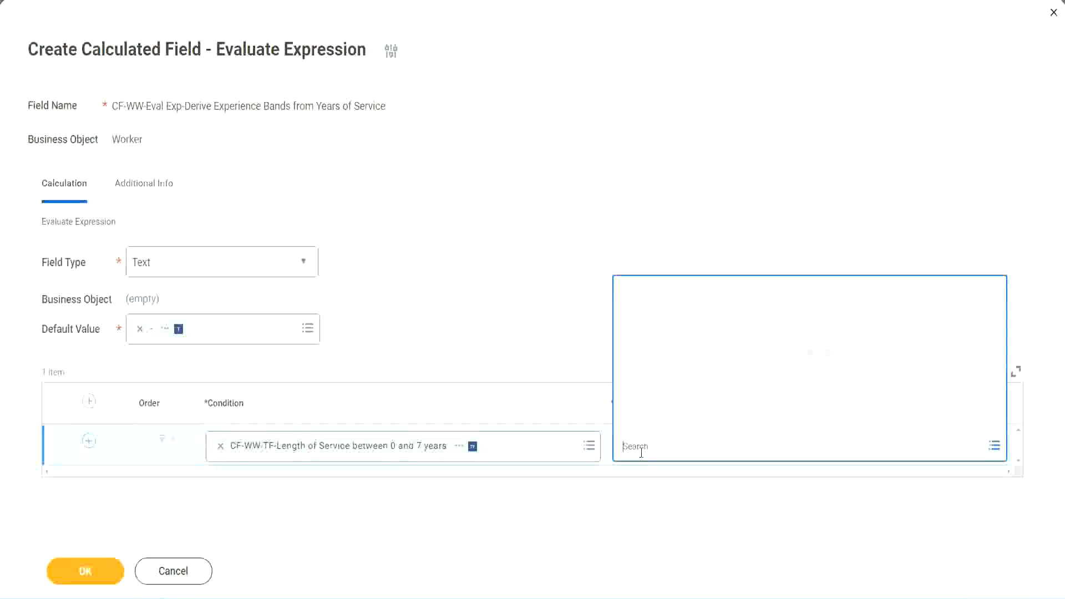
text(Amaterue)
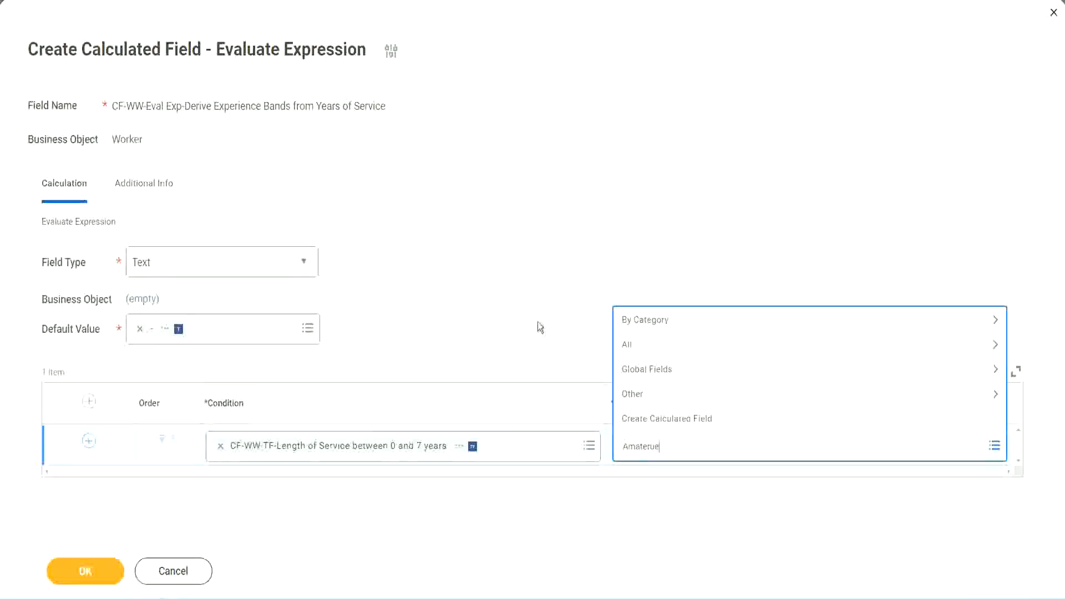
key(Escape)
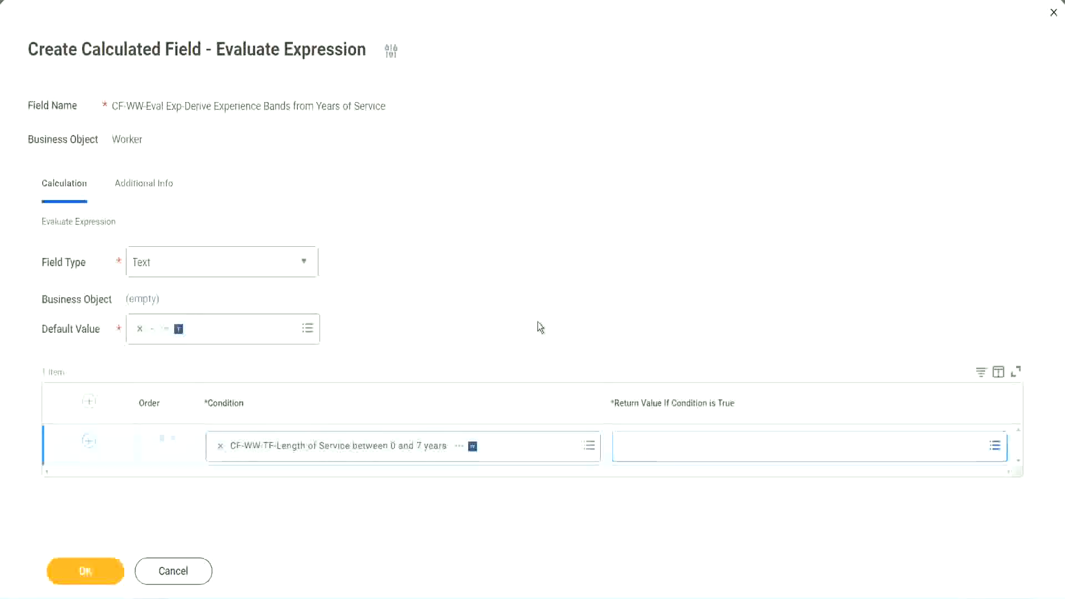
click(671, 452)
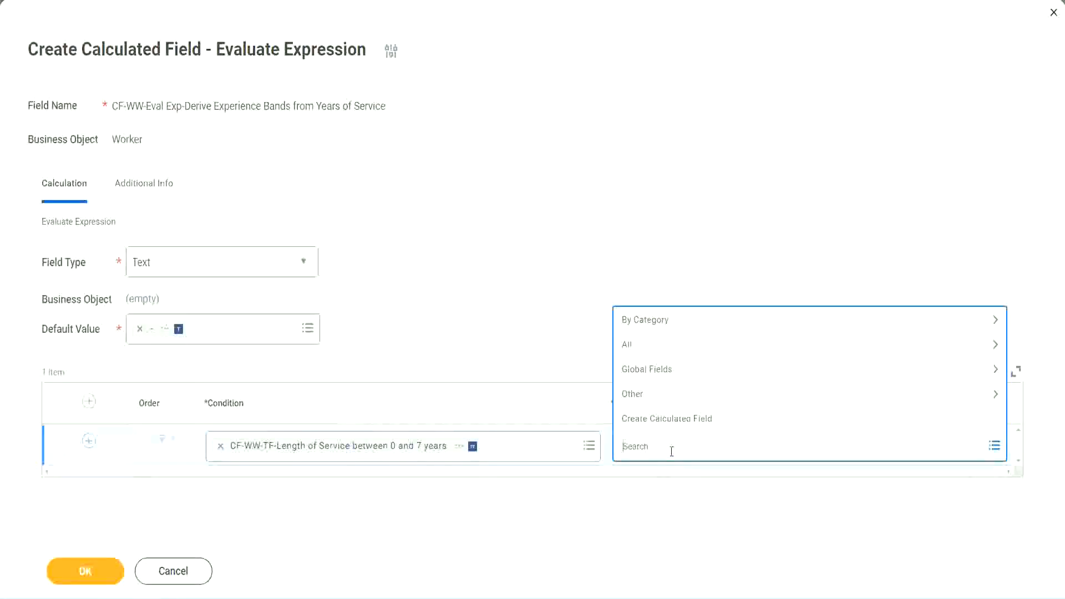
click(539, 328)
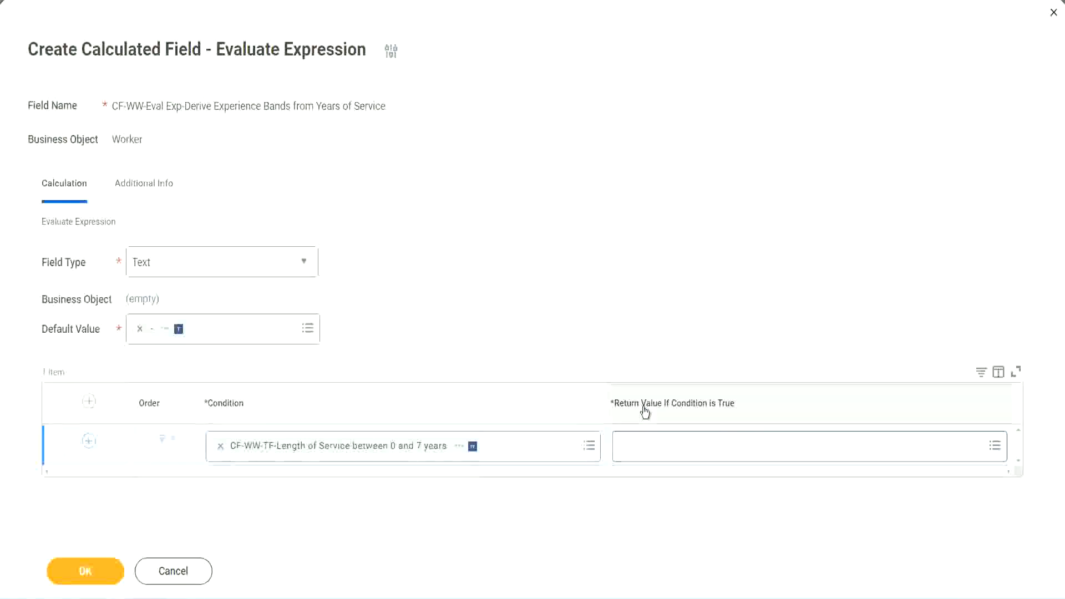
- Start a new calculated field for the first row's return value and name it CF-WW-TC-Amateur
click(690, 450)
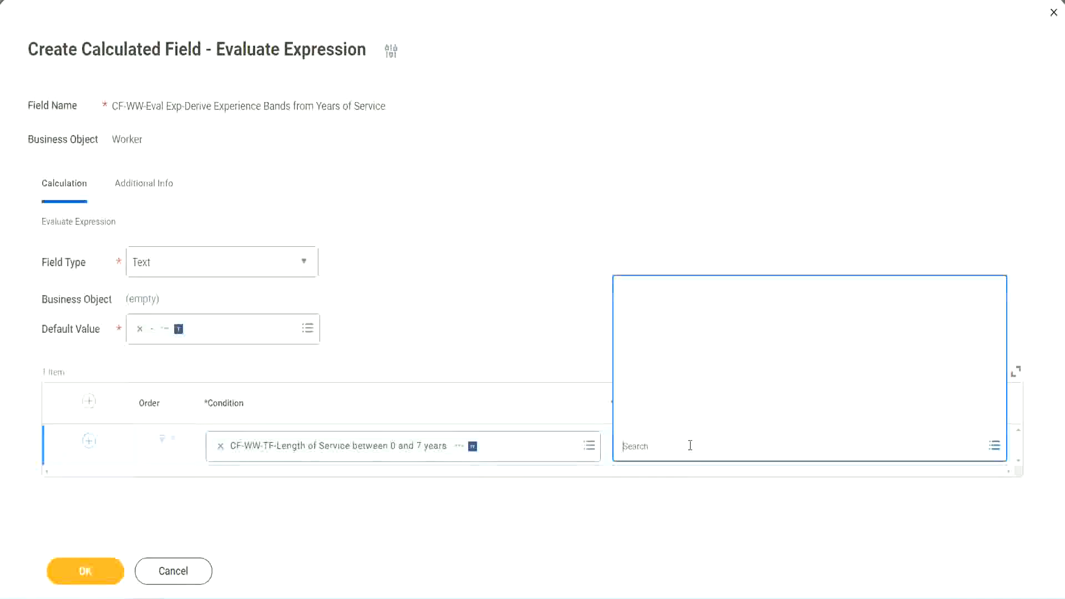
click(682, 419)
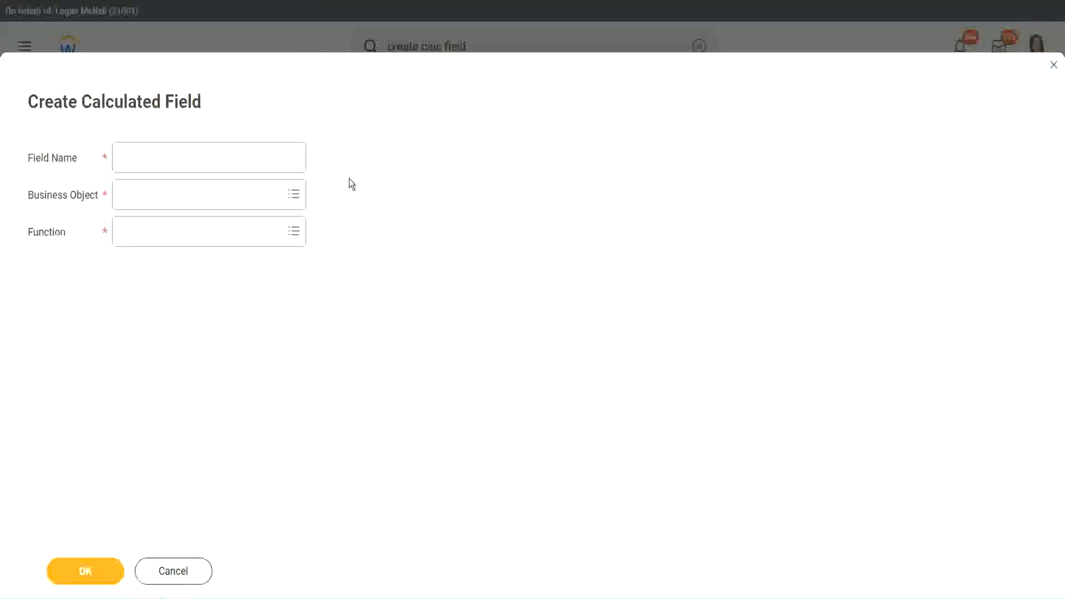
click(130, 158)
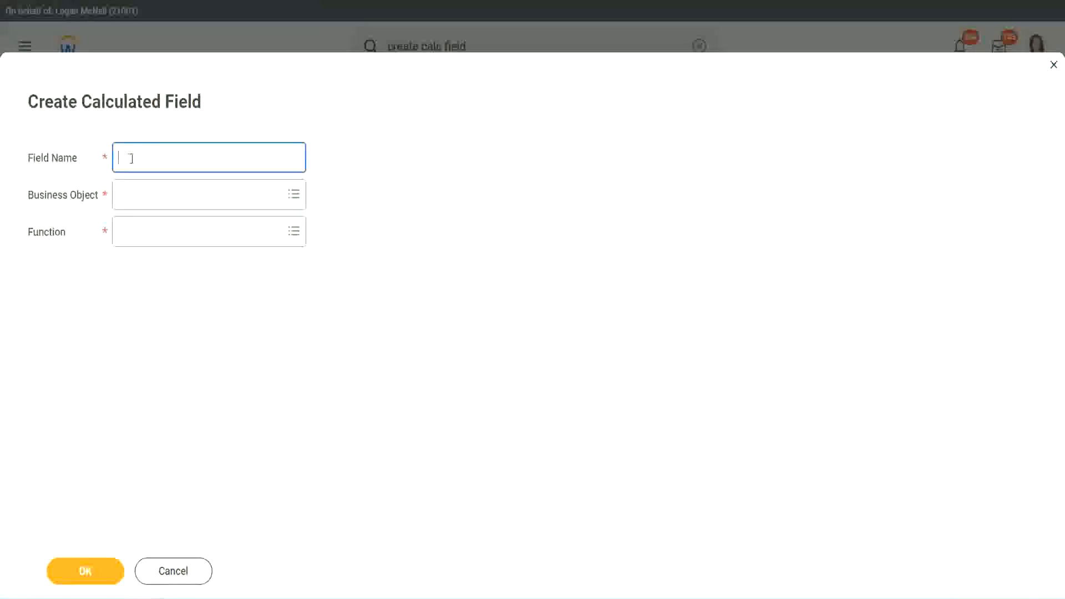
text(CFTC-Amateur)
click(132, 157)
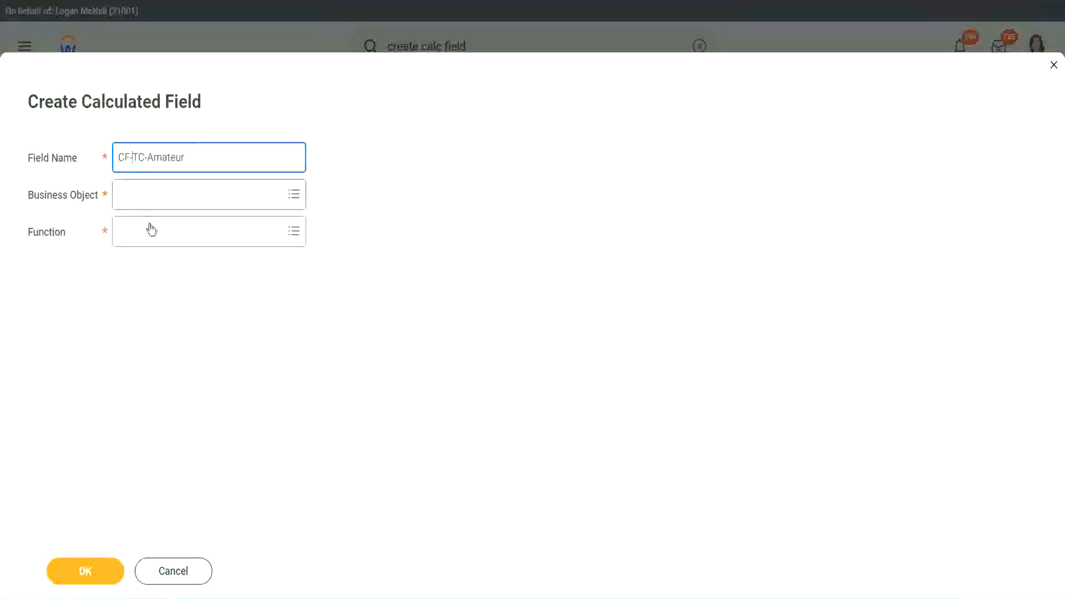
text(WW-)
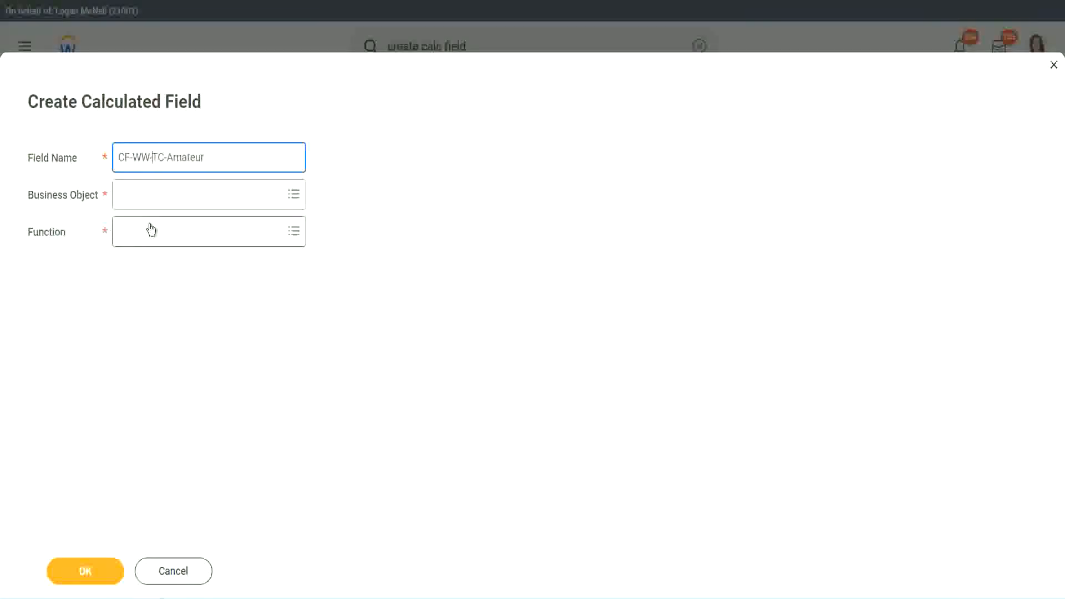
- Set the business object of the new calculated field to Global
click(150, 197)
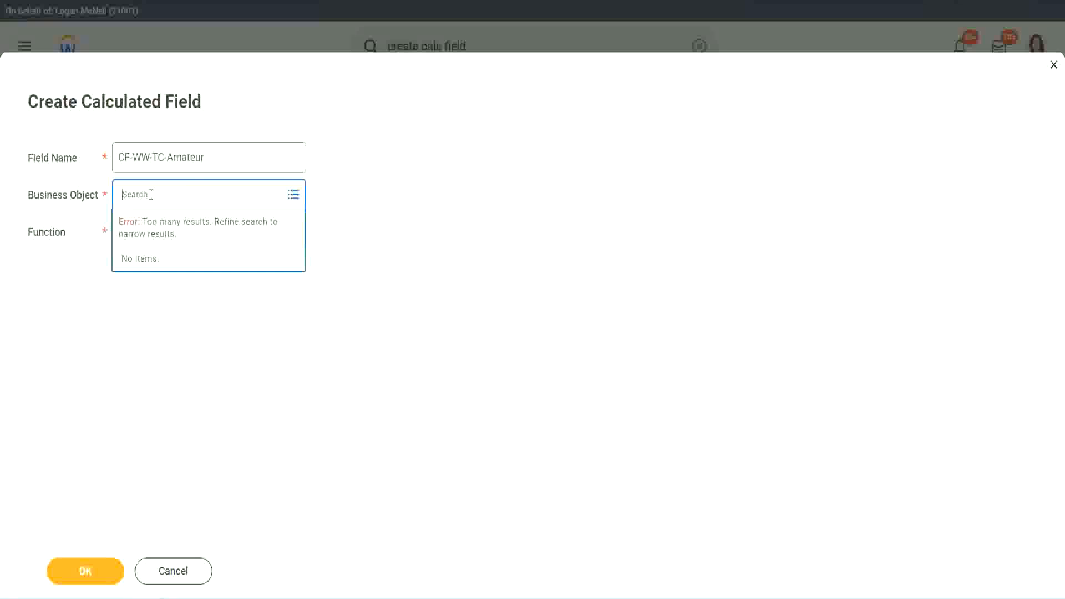
text(worker)
key(BackSpace)
key(BackSpace)
key(BackSpace)
key(BackSpace)
key(BackSpace)
key(BackSpace)
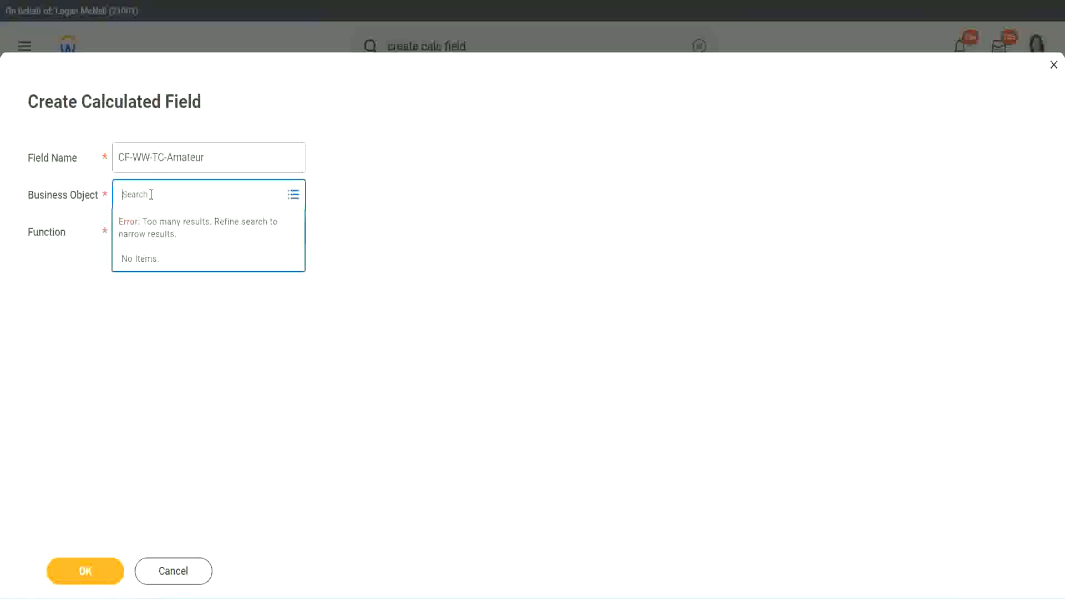
text(global)
key(Return)
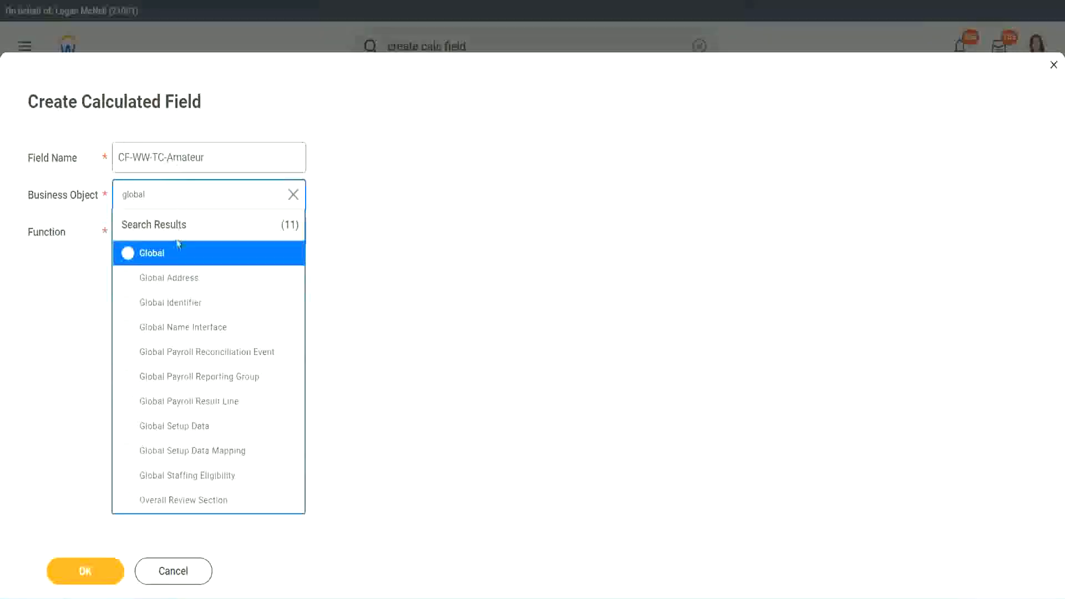
click(168, 265)
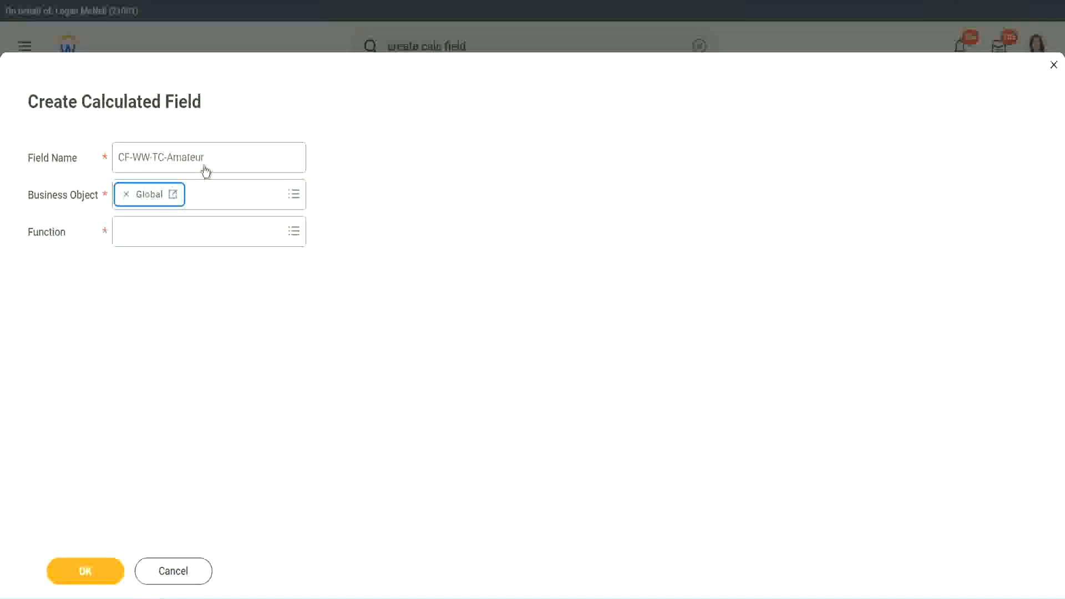
triple_click(275, 150)
click(238, 157)
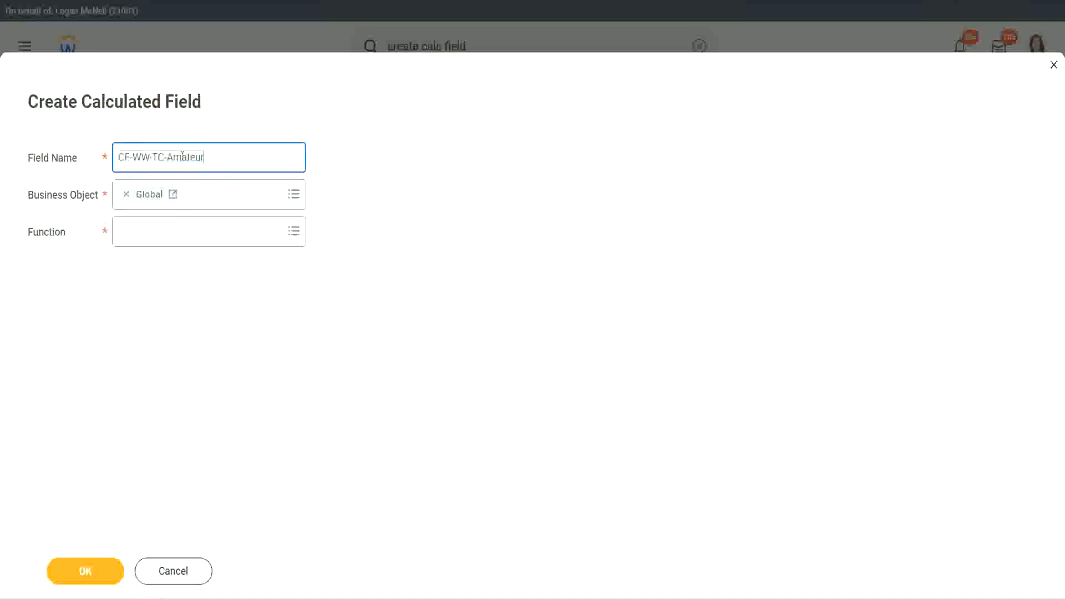
double_click(183, 157)
text(Amateur)
double_click(199, 158)
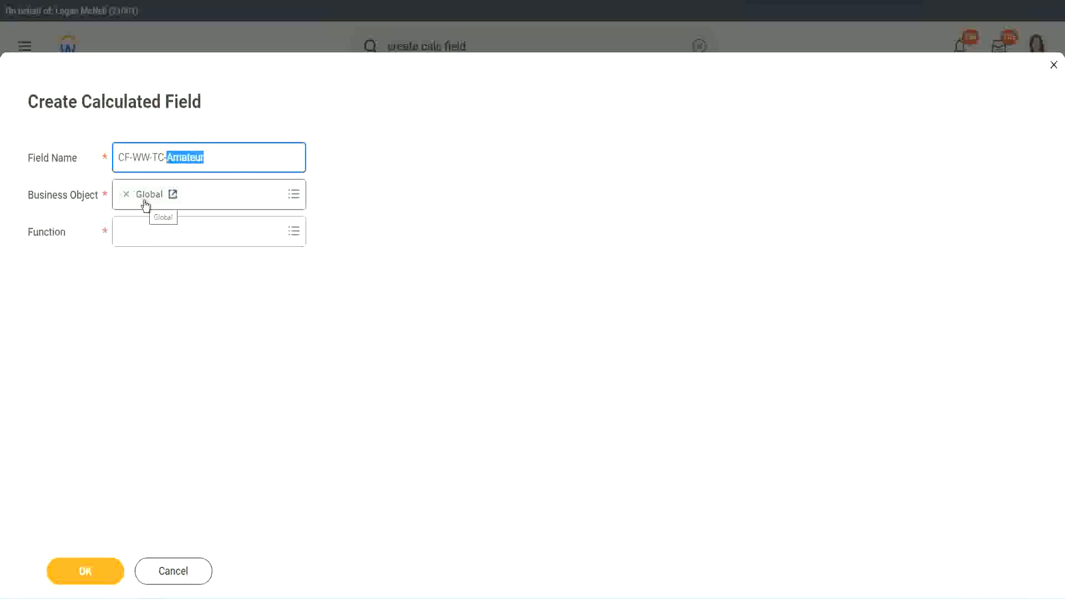
- Choose Text Constant as the new field's function and continue to its definition
click(146, 231)
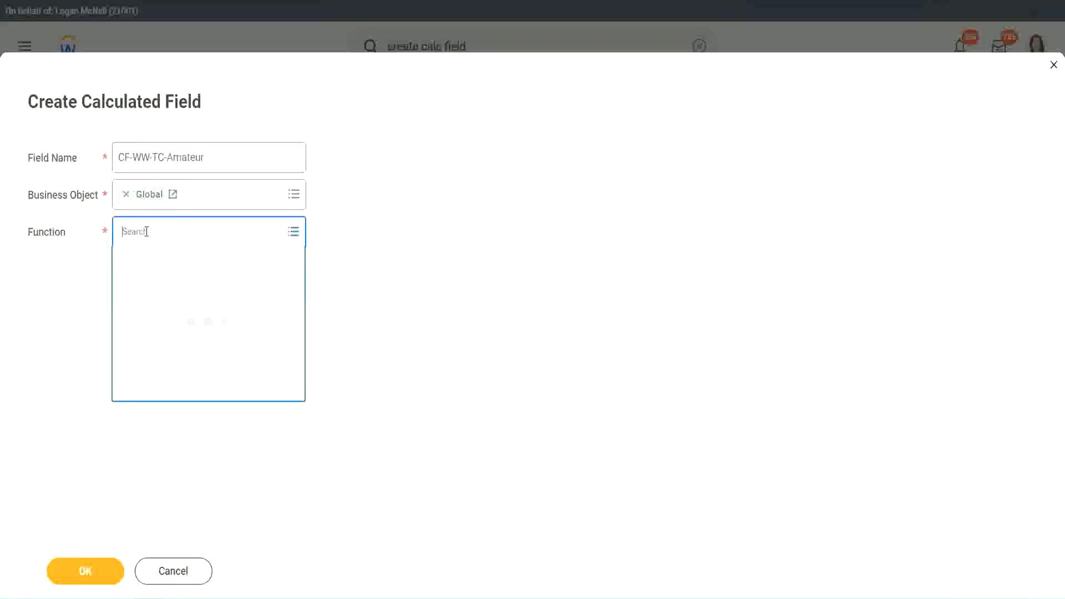
text(text const)
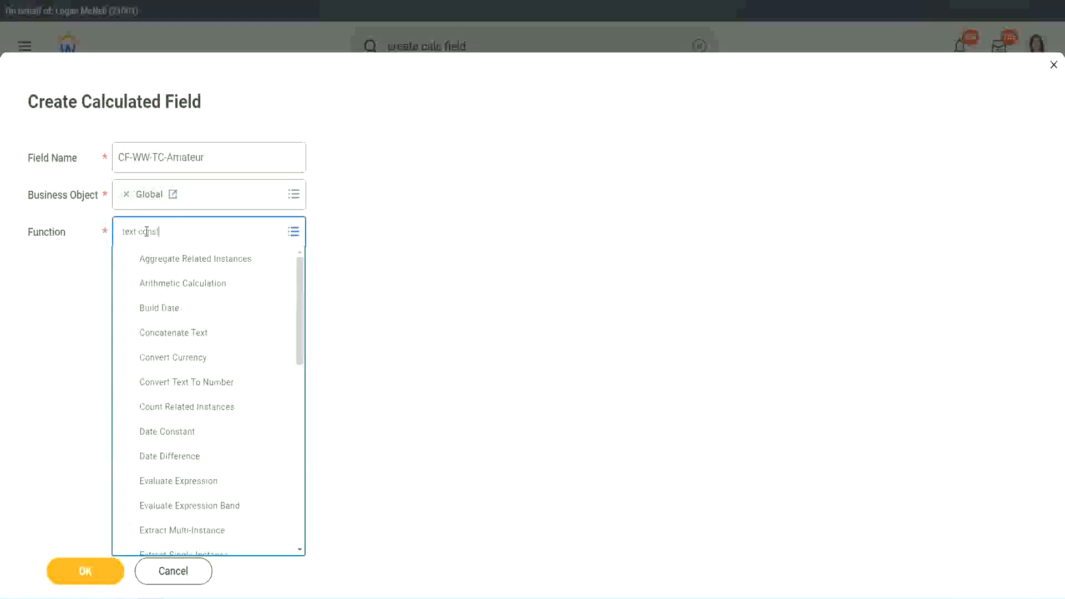
key(Return)
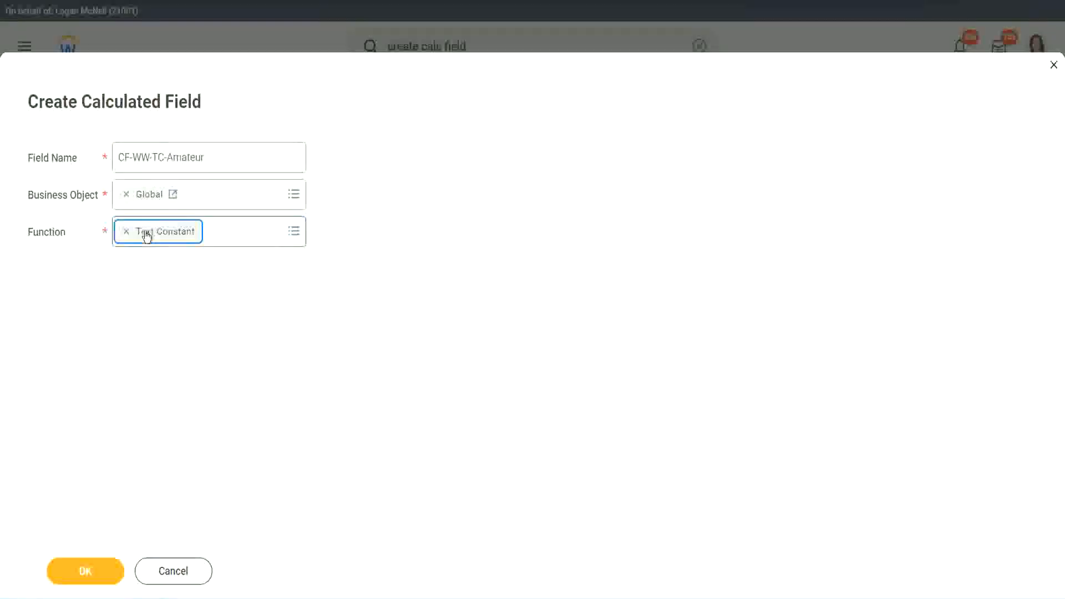
click(87, 578)
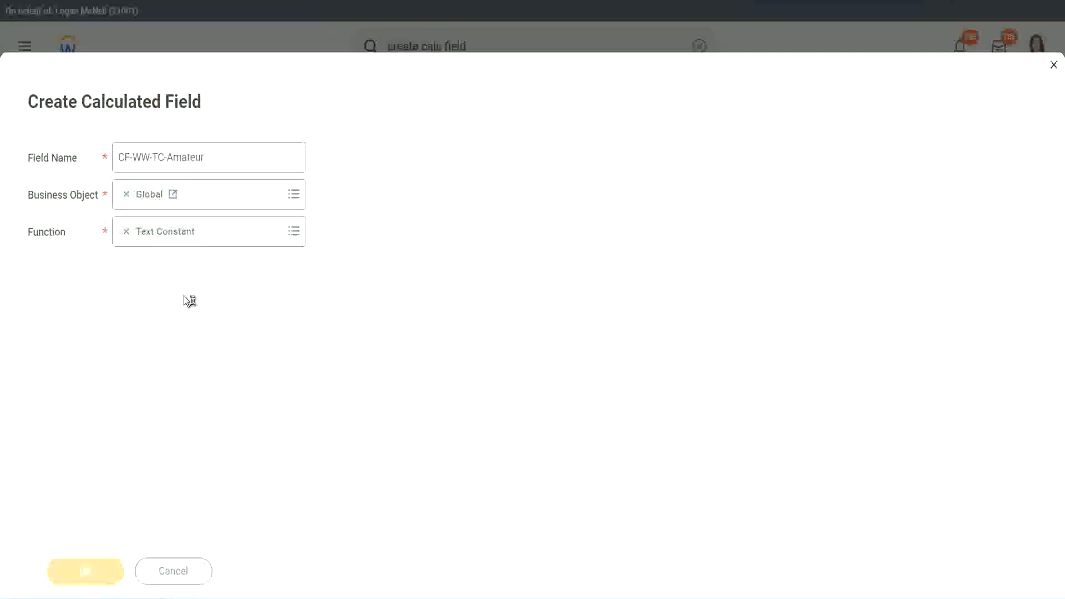
- Enter Amateur as the text constant and save the field as the first row's return value
click(178, 315)
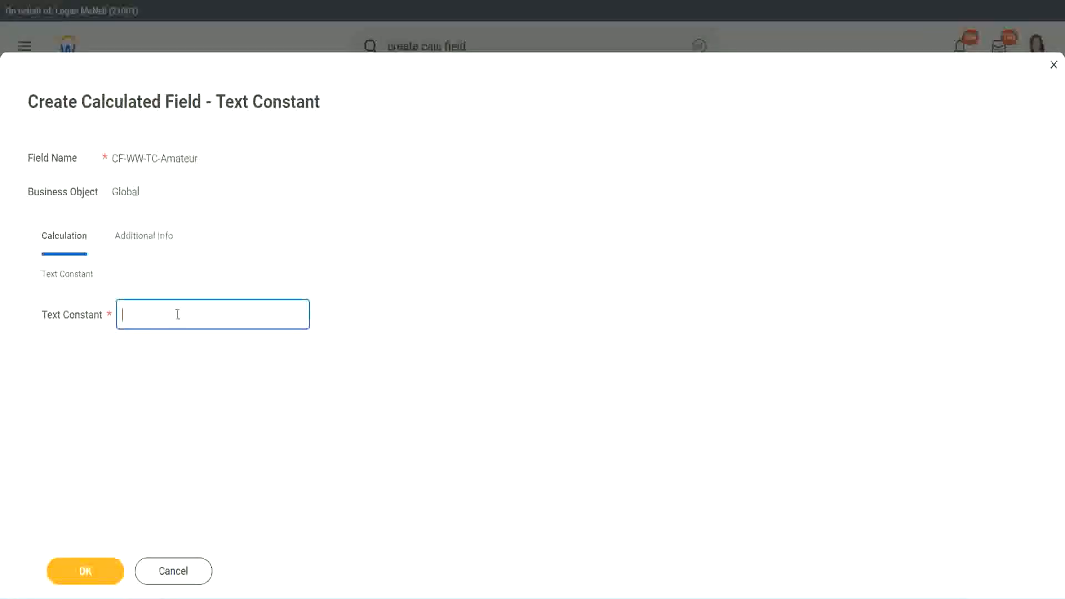
text(Amateur)
click(92, 574)
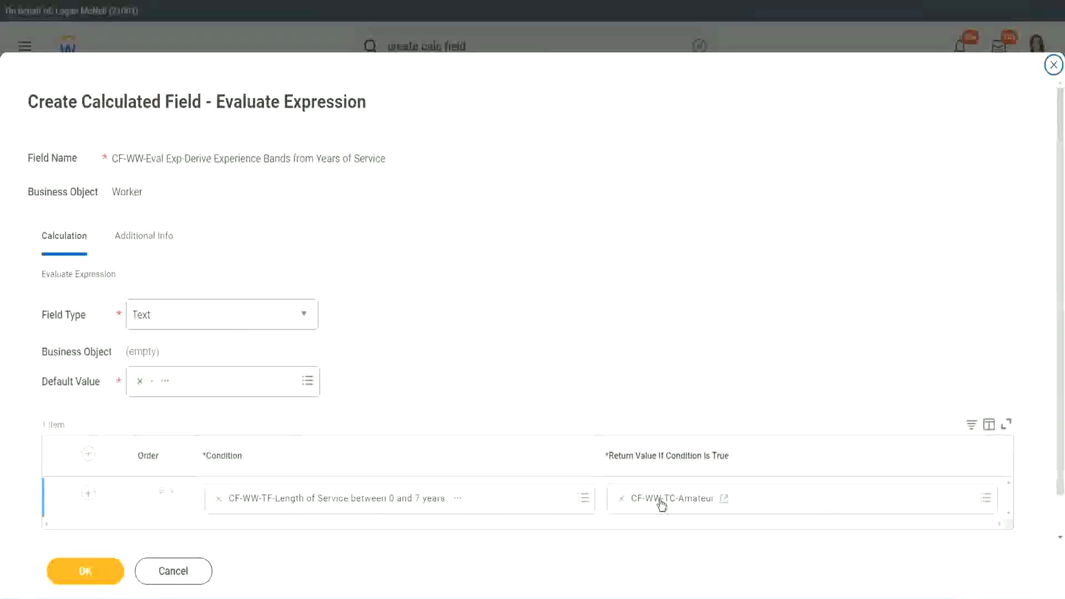
- Copy the text of the first row's return value and add two empty rows to the condition table
right_click(661, 502)
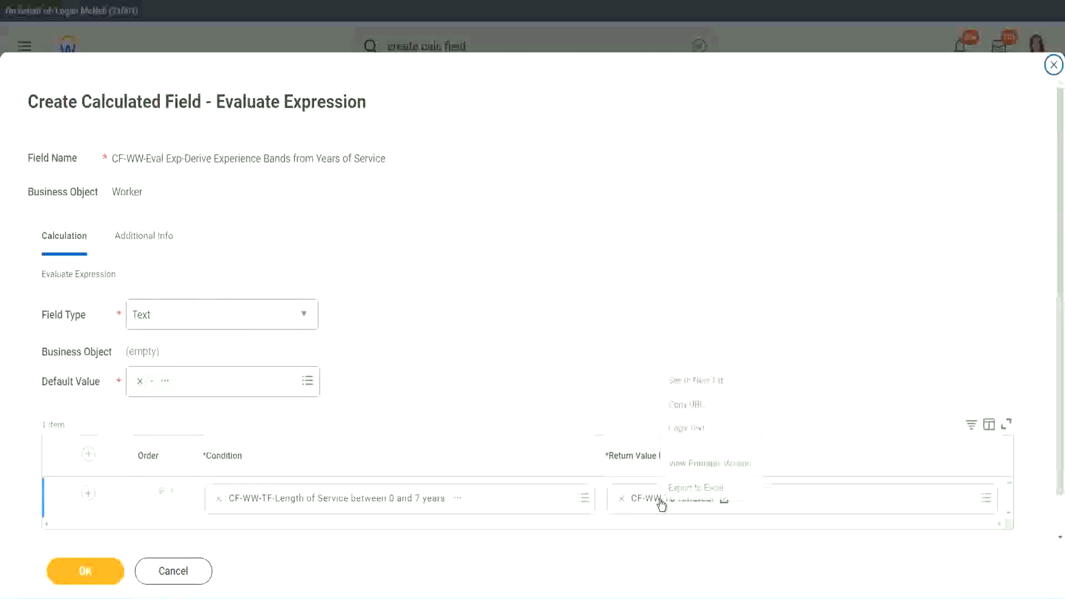
click(696, 430)
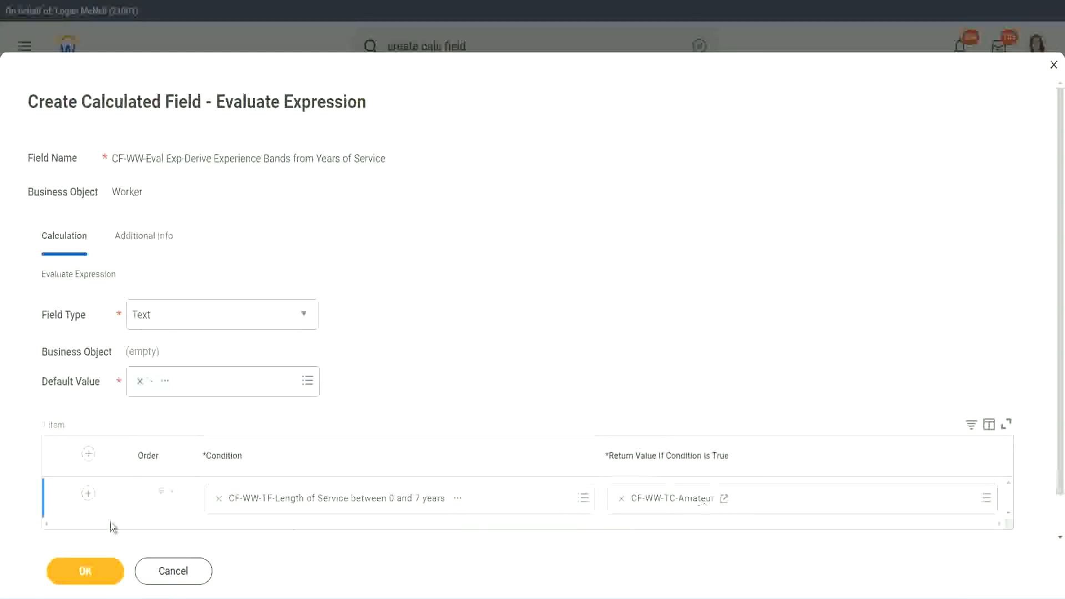
click(72, 509)
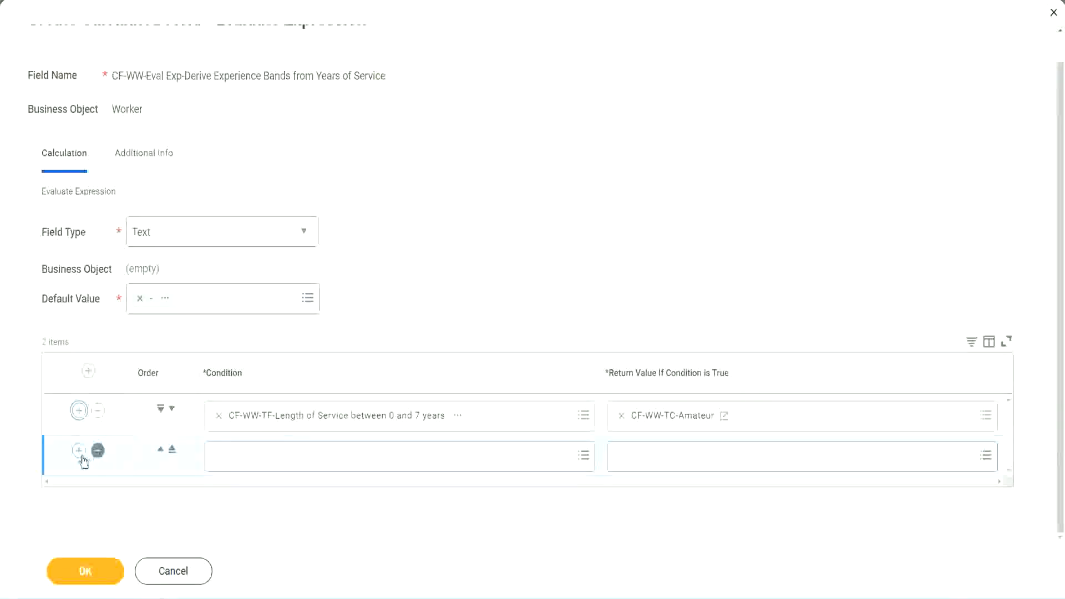
click(79, 456)
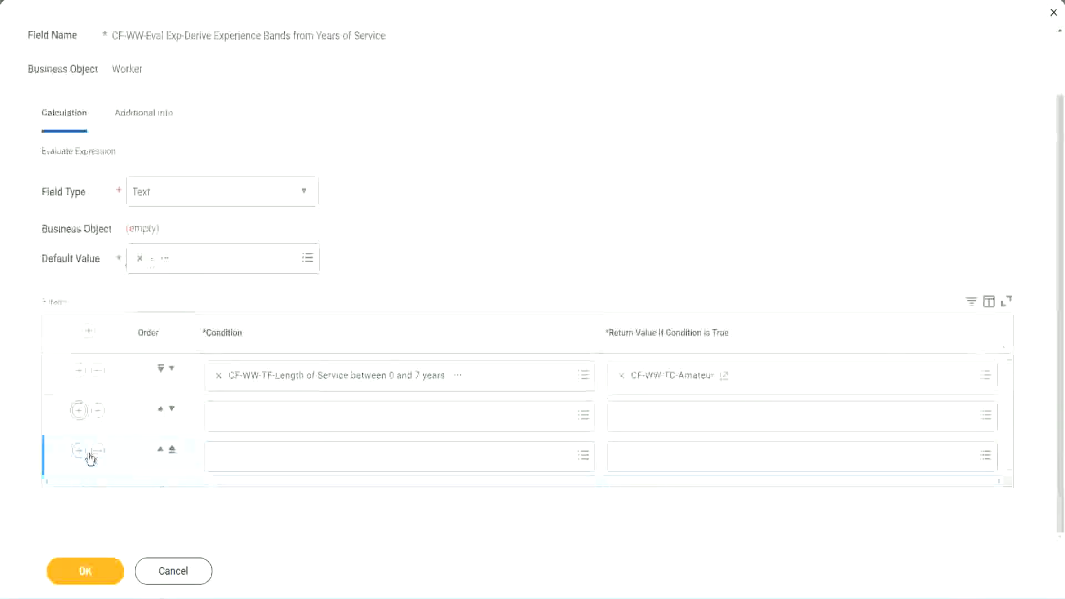
click(80, 451)
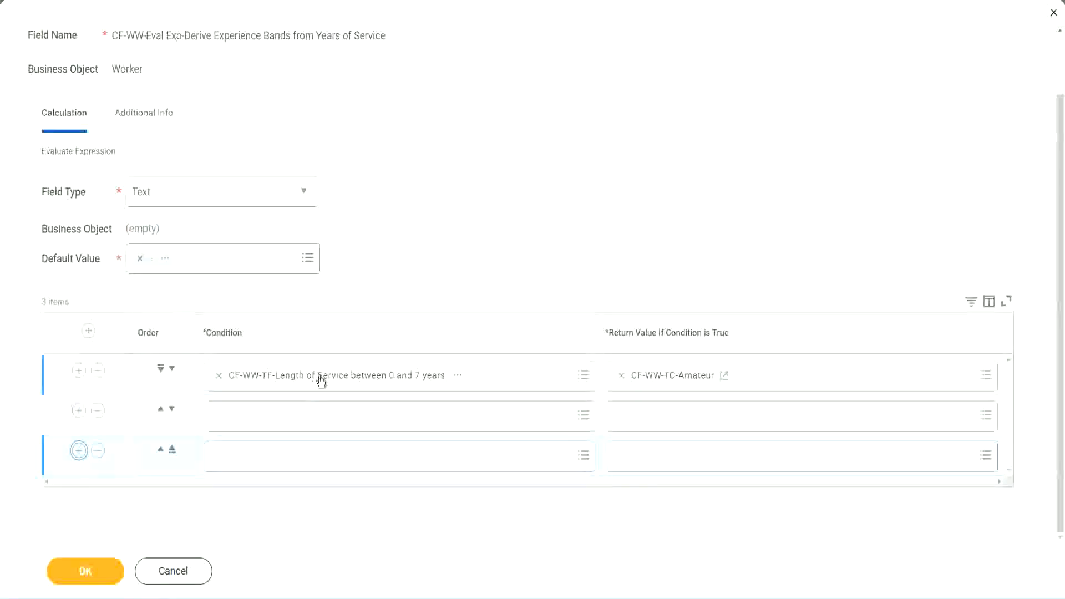
- Set the second row's condition to CF-WW-TF-Length of Service between 8 and 15 years
click(261, 417)
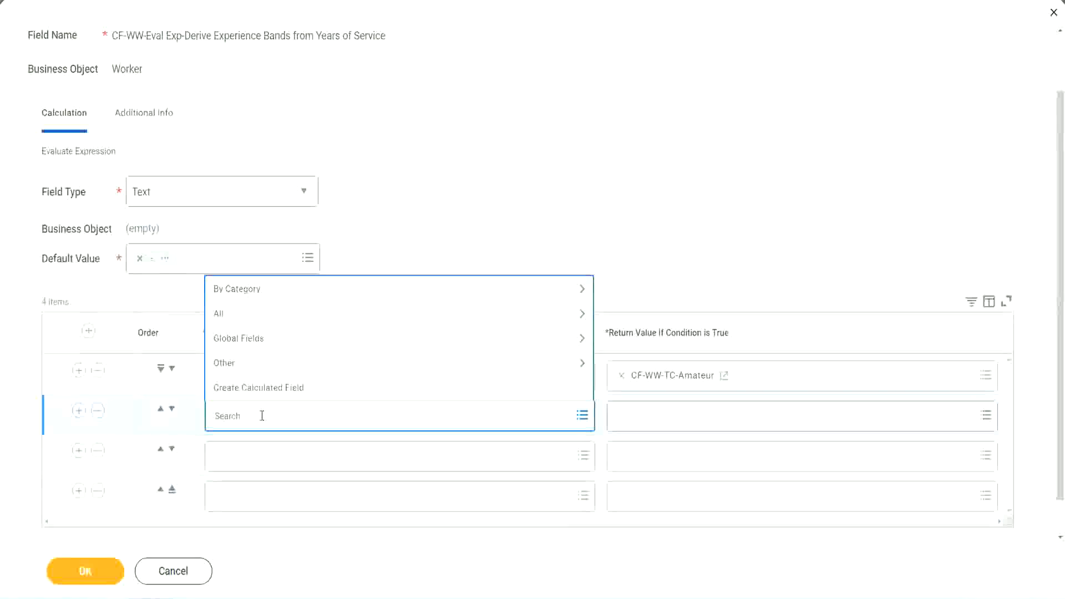
text(cf-ww)
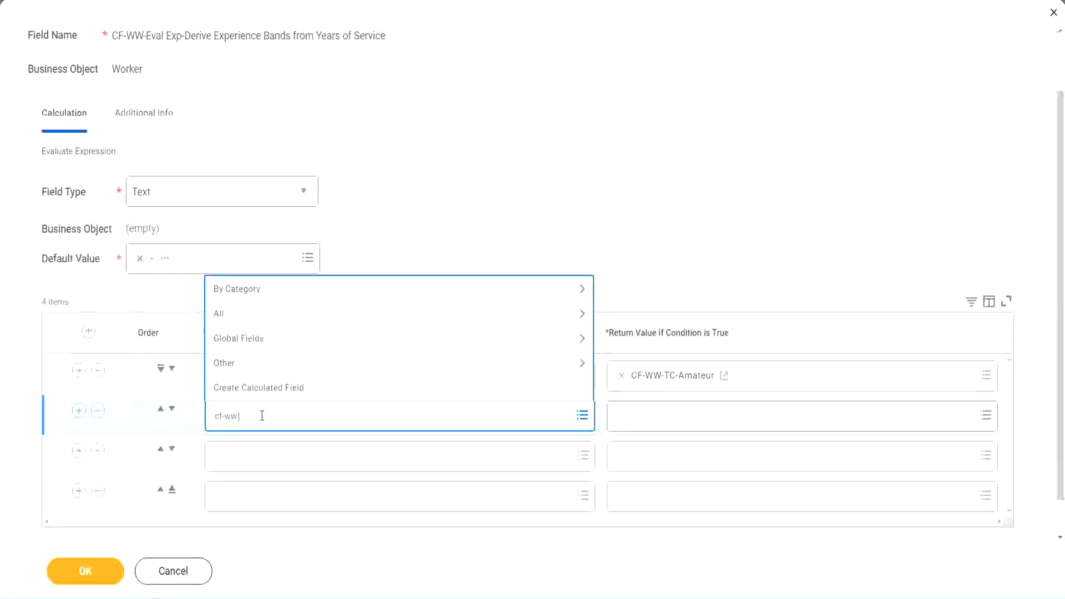
text(-tf)
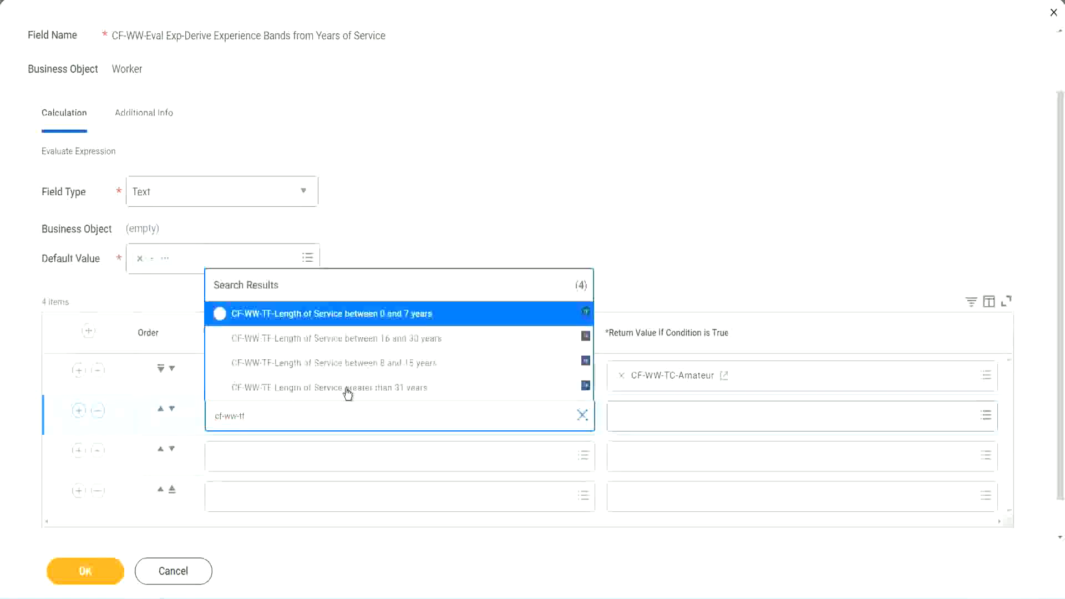
click(411, 364)
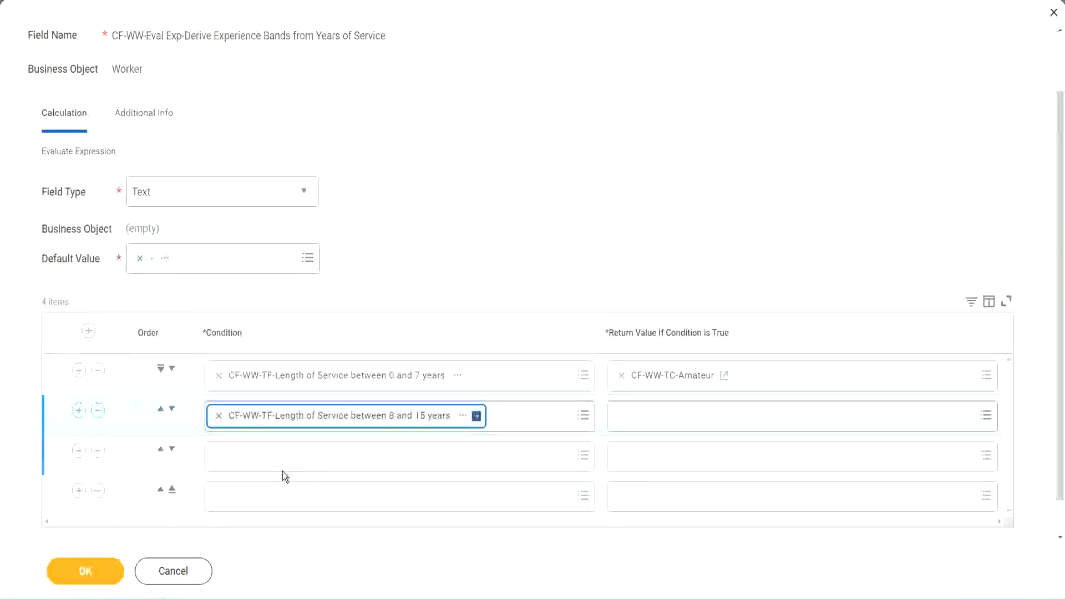
- Set the third row's condition to CF-WW-TF-Length of Service between 16 and 30 years
click(268, 456)
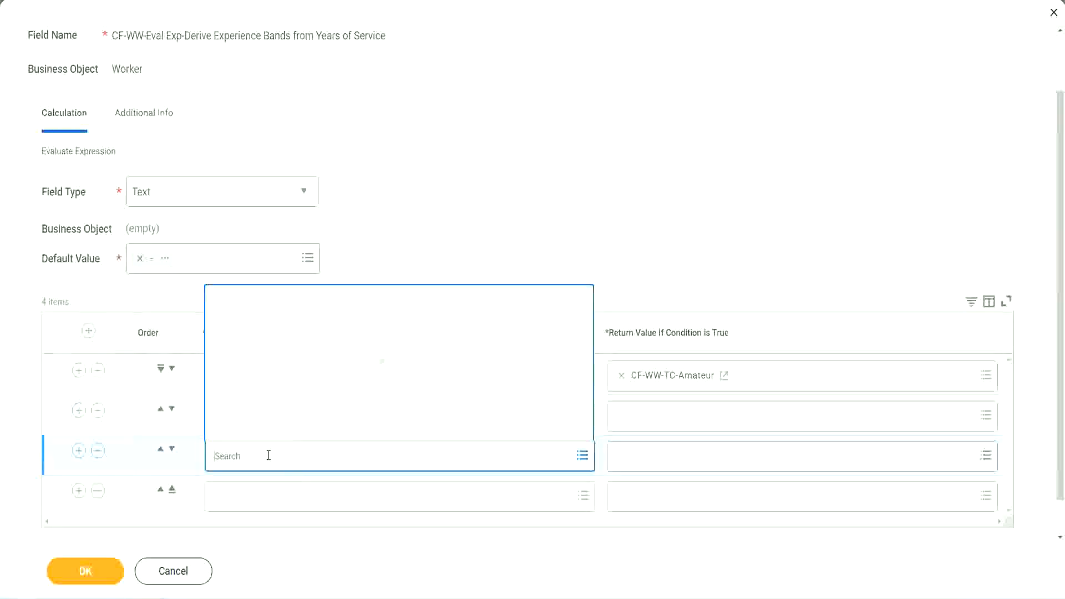
text(cf-ww)
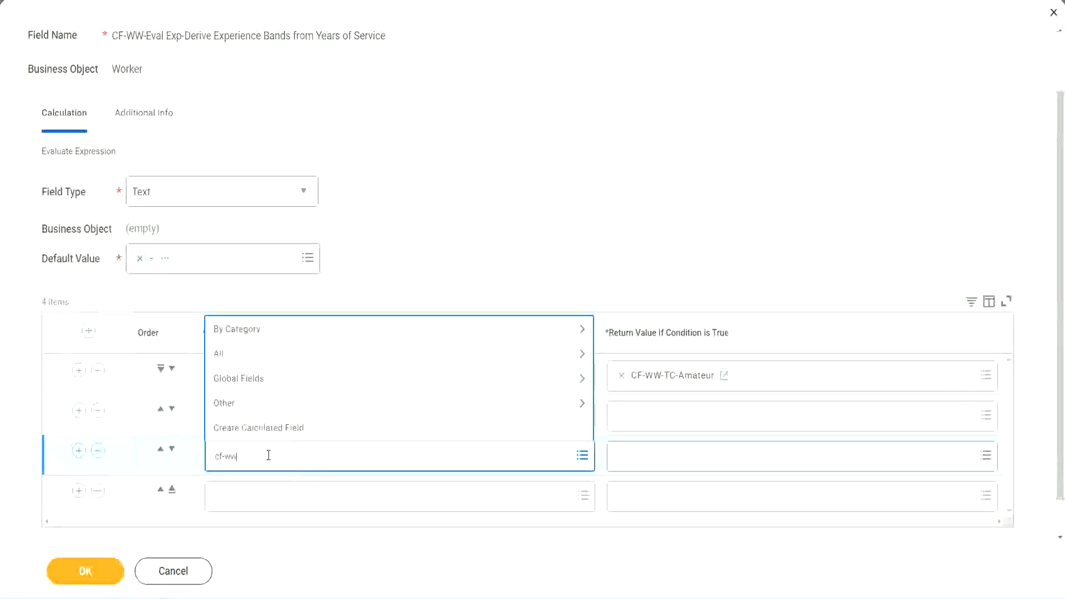
text(-tf)
key(Return)
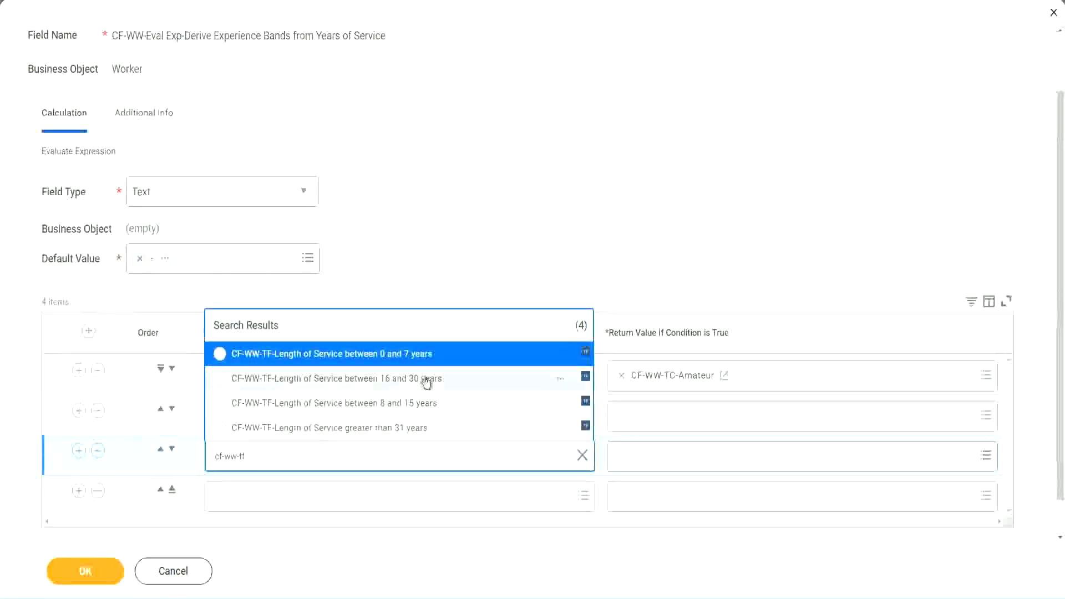
click(427, 381)
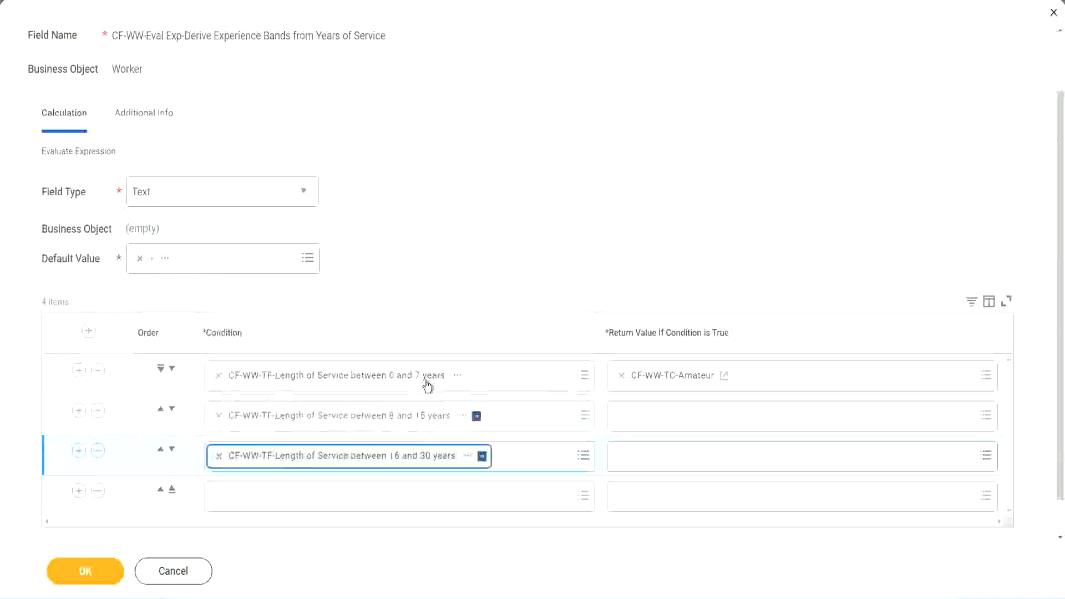
- Set the fourth row's condition to CF-WW-TF-Length of Service greater than 31 years
click(252, 503)
text(c)
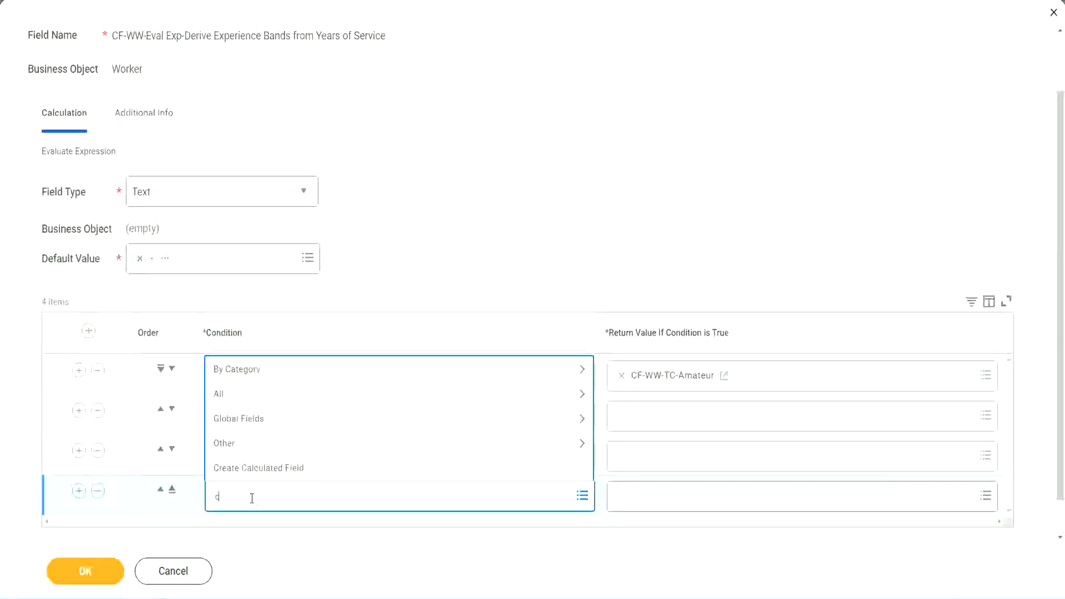
text(f-ww)
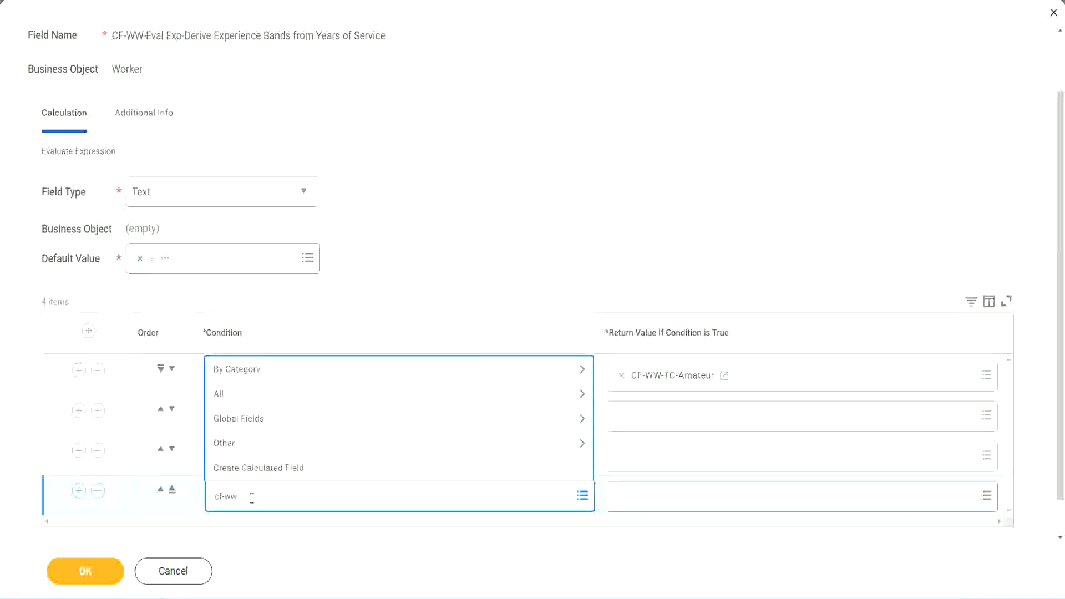
text( tf 31)
key(Return)
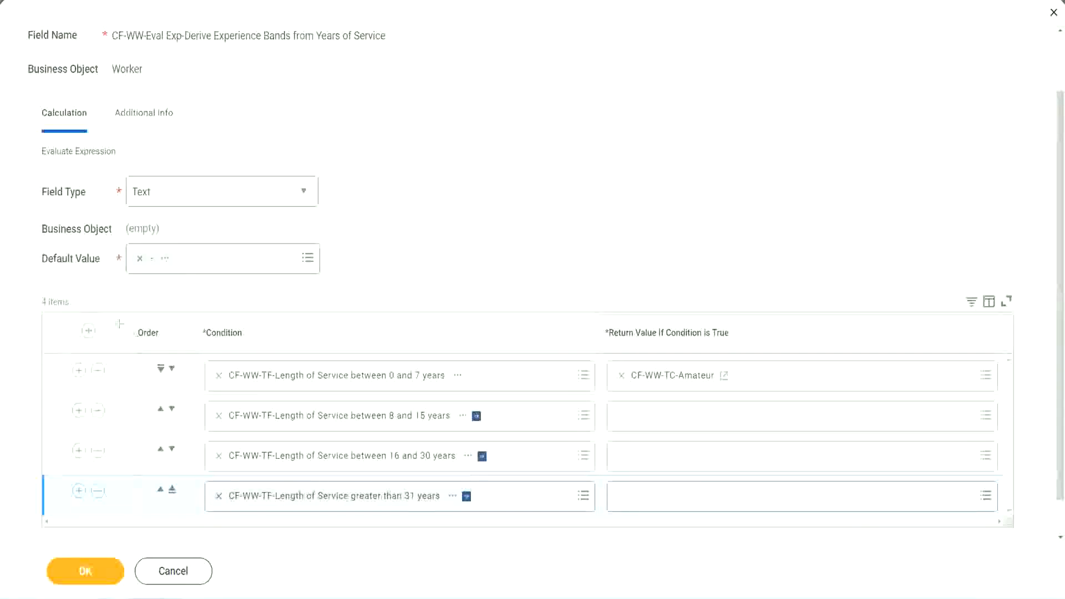
- Try moving the 8 to 15 years condition above the 0 to 7 years row and restore the original order
drag(119, 324, 118, 435)
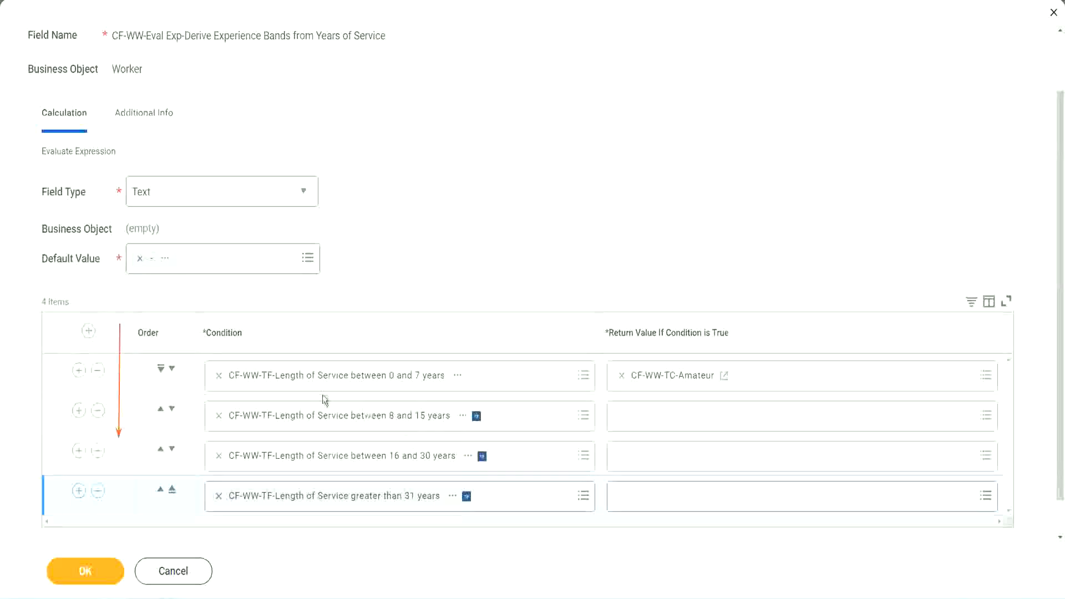
click(161, 410)
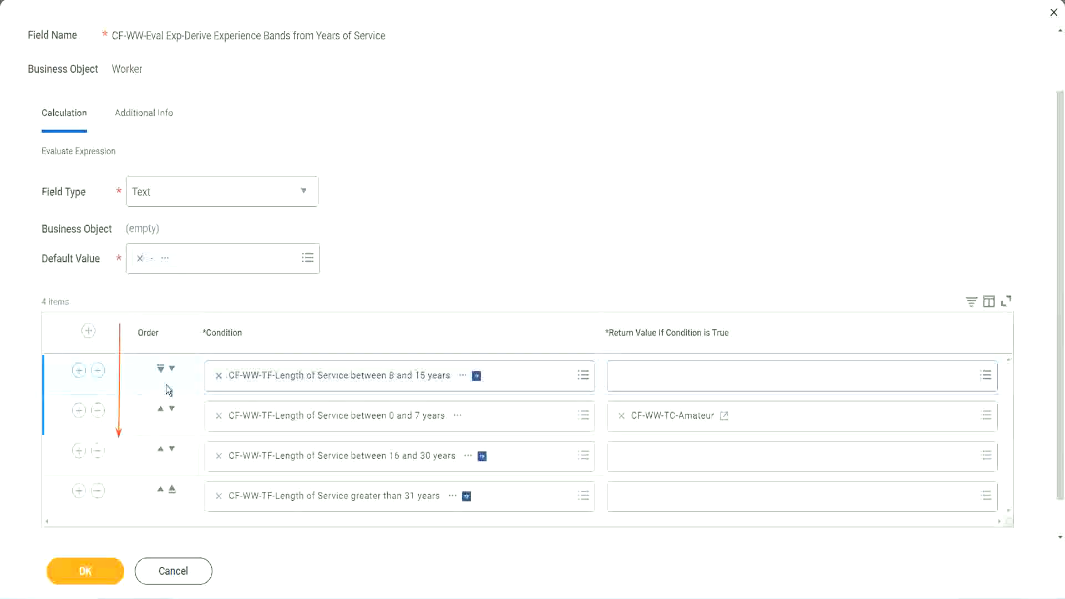
click(172, 368)
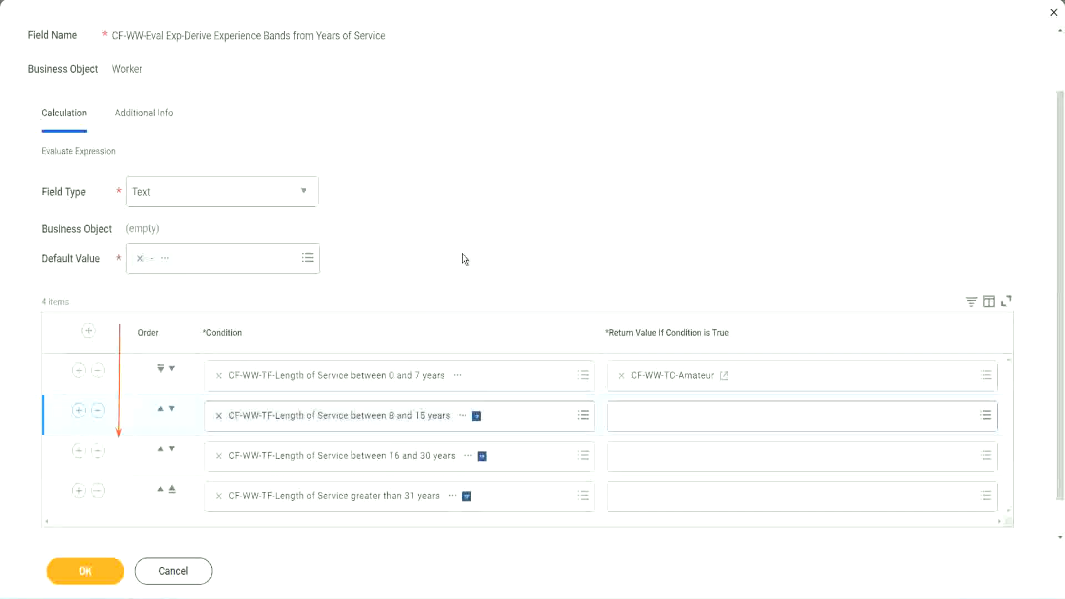
click(160, 411)
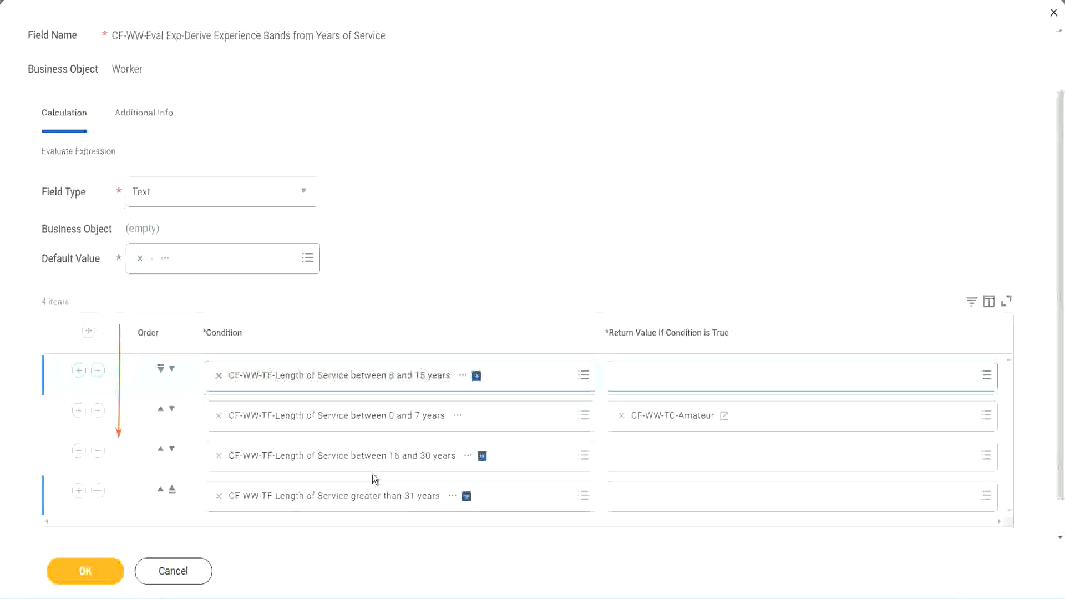
right_click(674, 424)
click(638, 478)
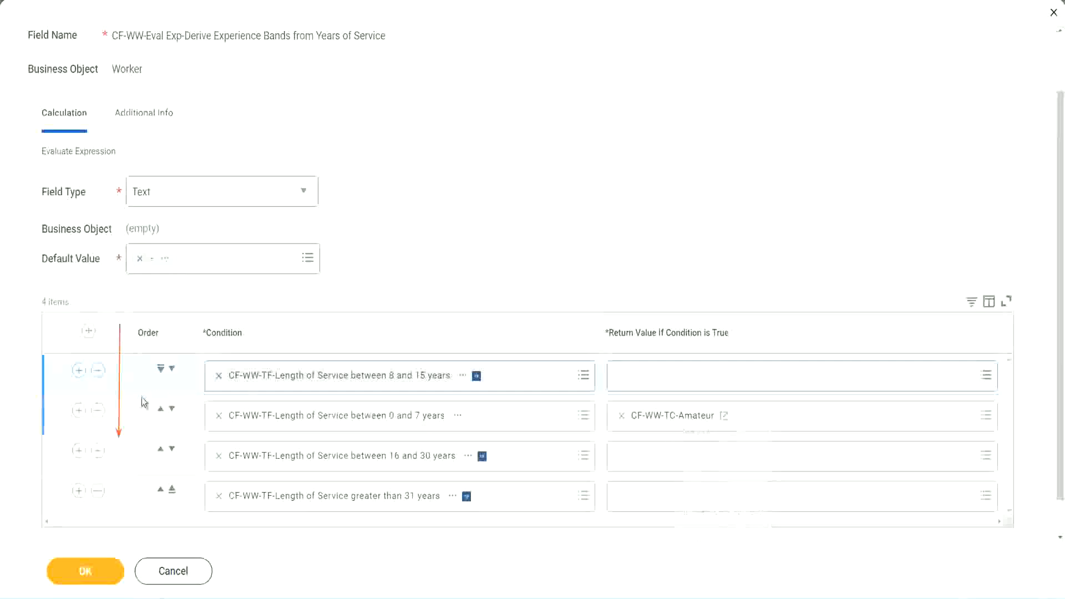
click(172, 369)
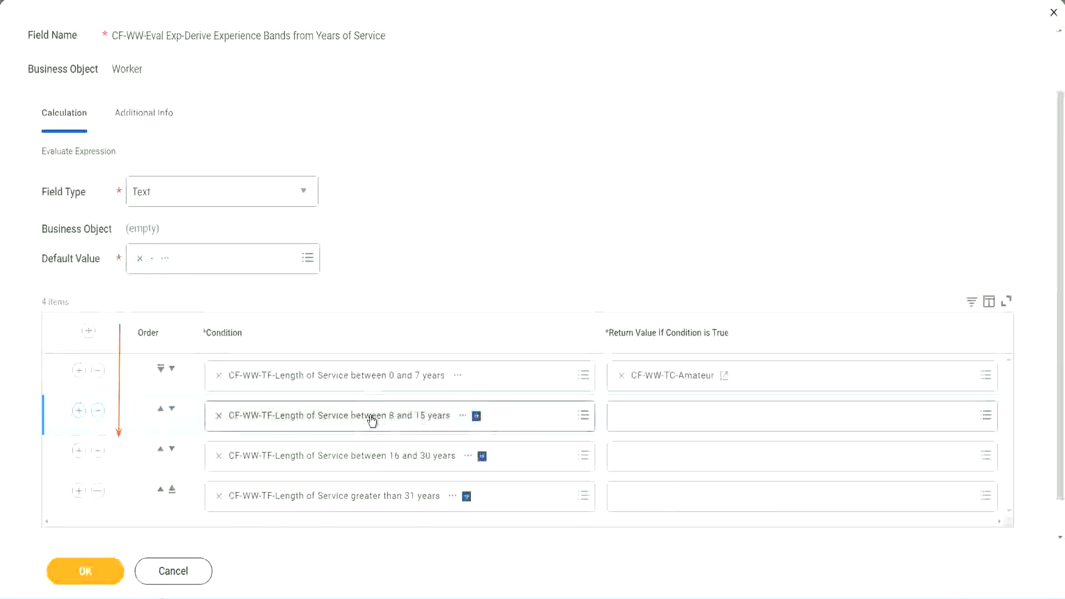
- Start a Text Constant calculated field named CF-WW-TC-Experienced on the Global business object for the second row's return value
click(621, 415)
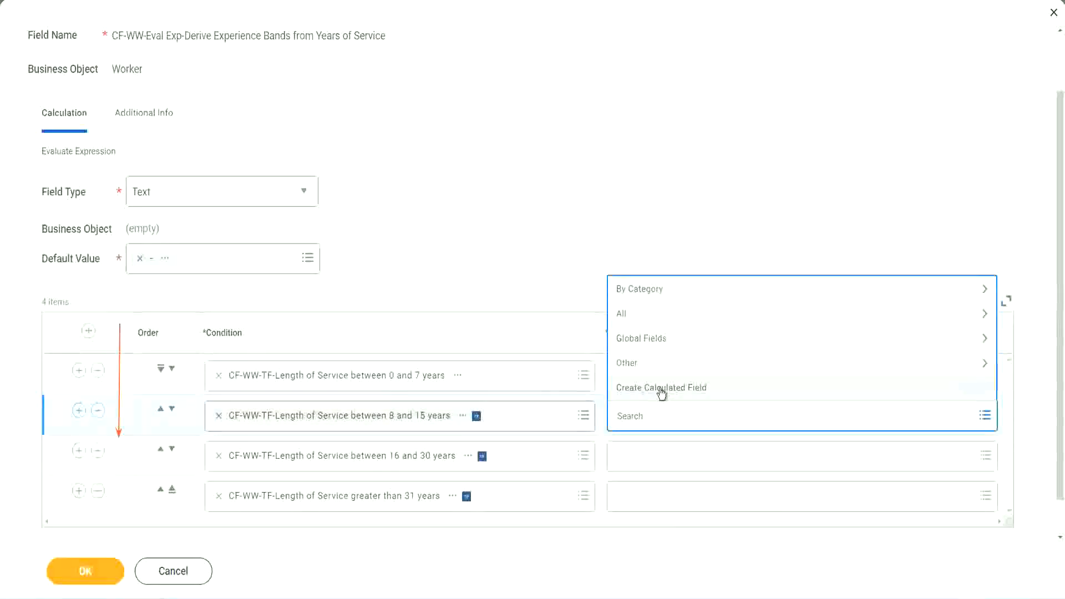
click(660, 390)
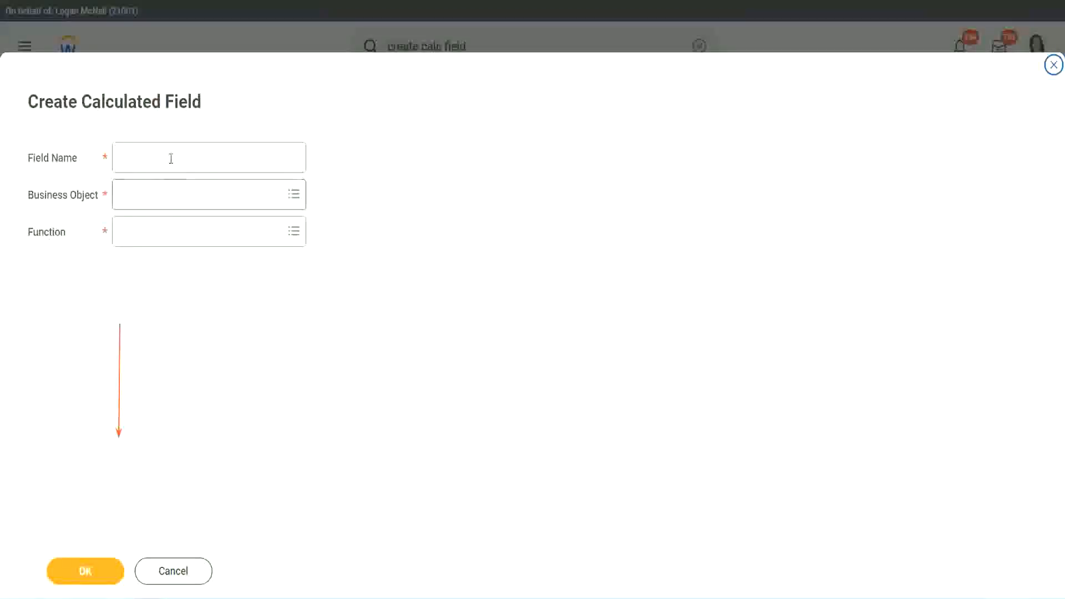
click(170, 158)
key(ctrl+v)
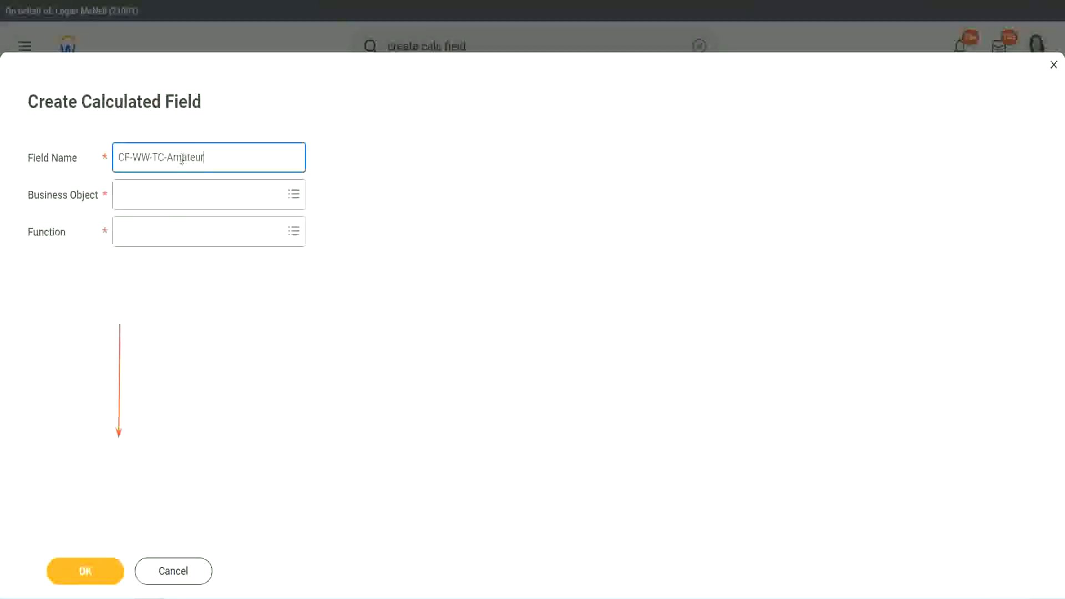
double_click(182, 158)
text(Experienced)
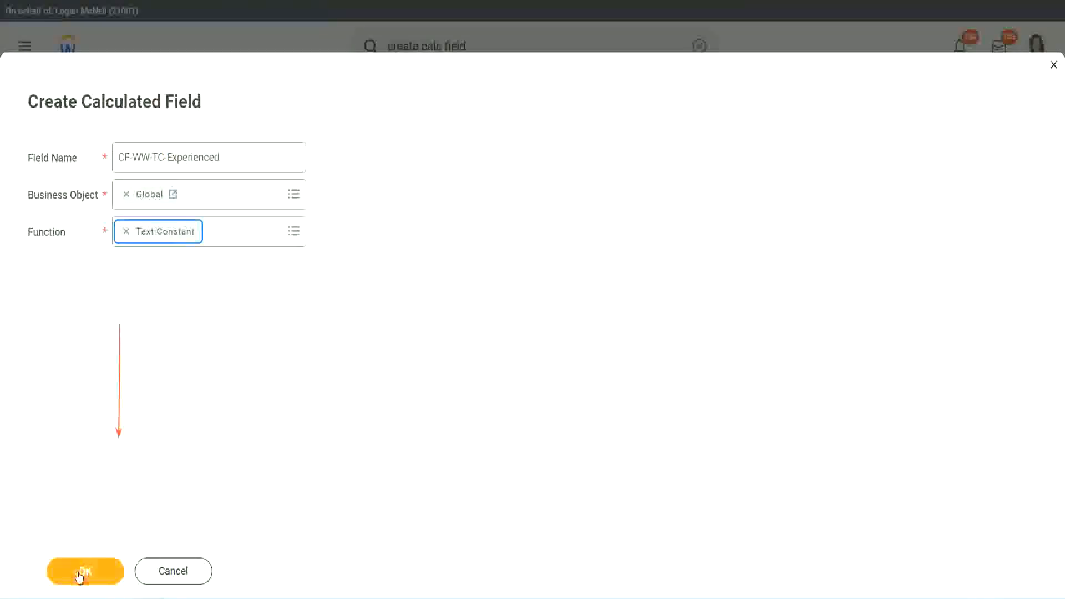
click(83, 570)
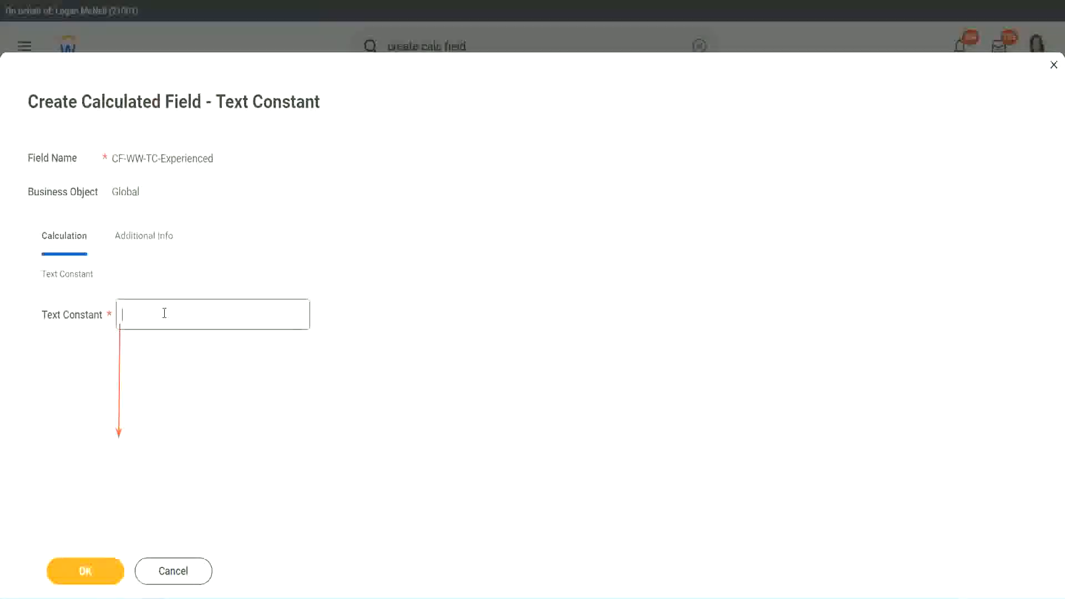
- Enter Experienced as the text constant and save the field as the second row's return value
click(162, 315)
text(Experienced)
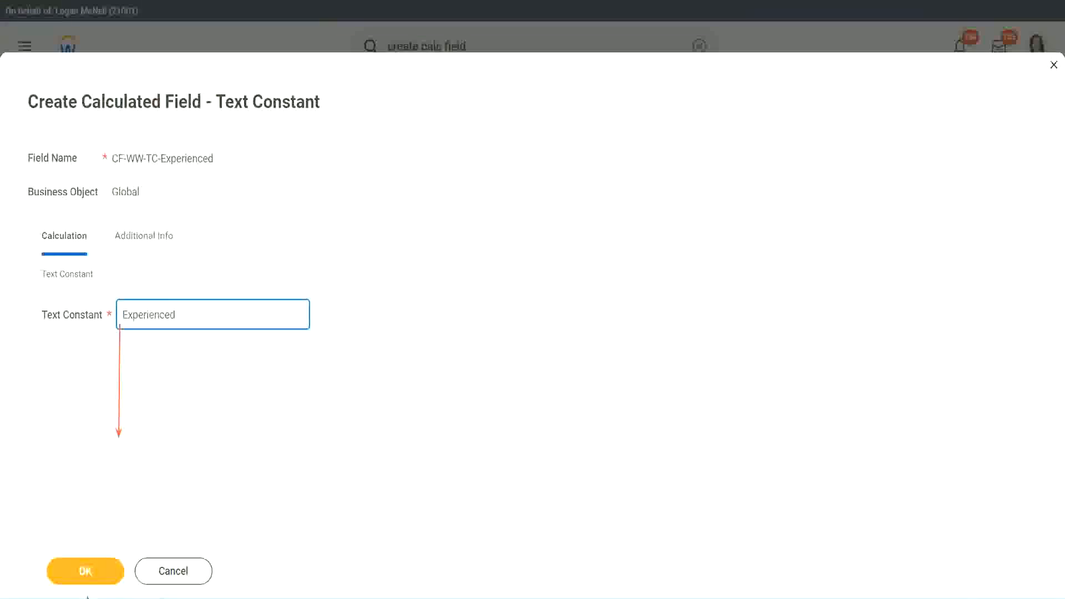
click(88, 568)
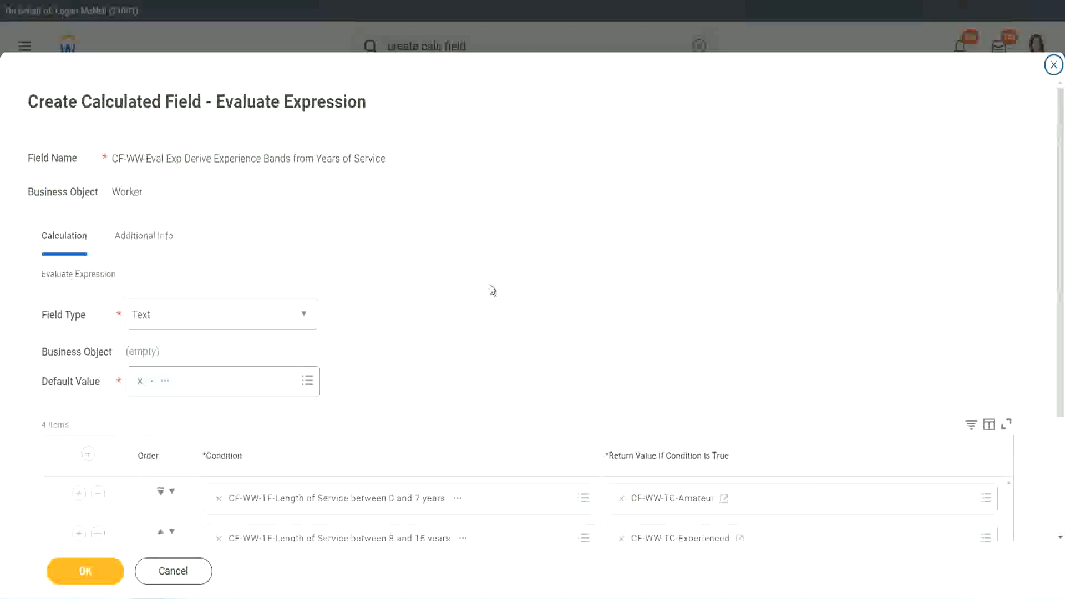
- Start a calculated field for the third row's return value, paste the copied field name and set its business object to Global
scroll(491, 285, down, 2)
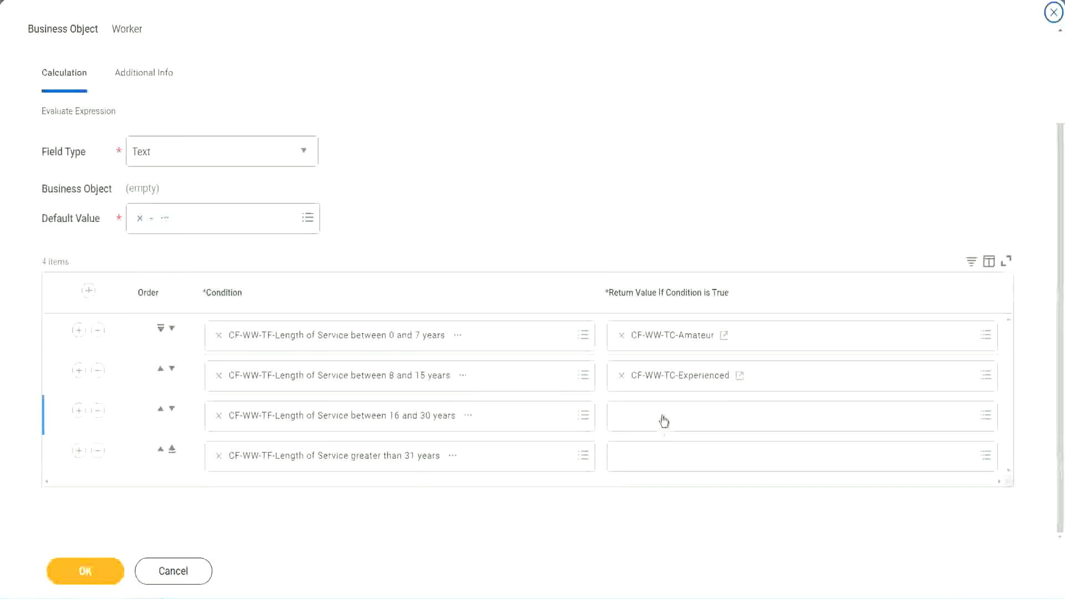
click(663, 415)
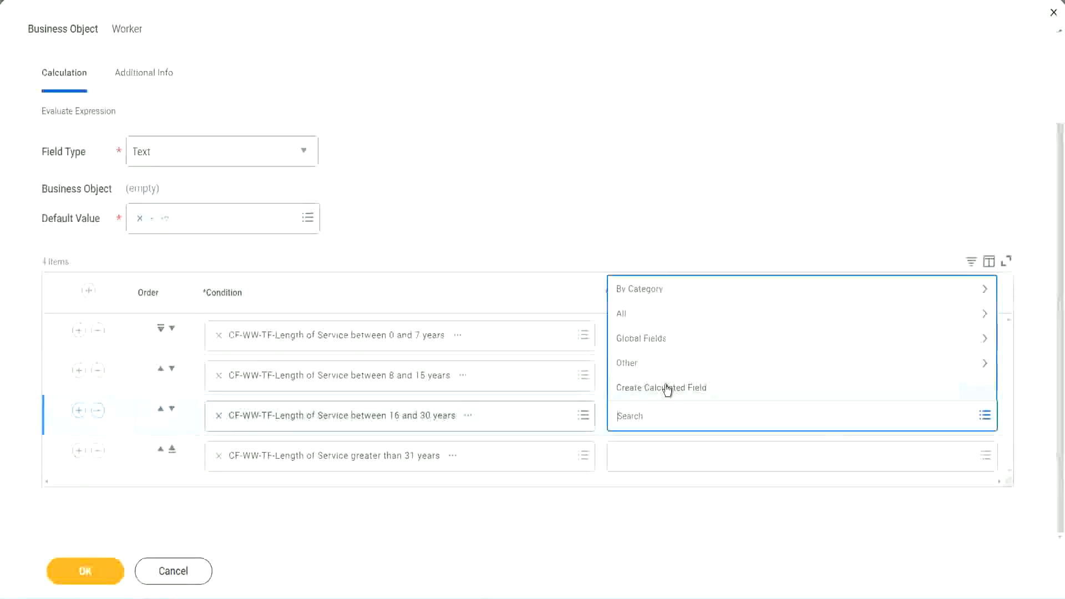
click(668, 388)
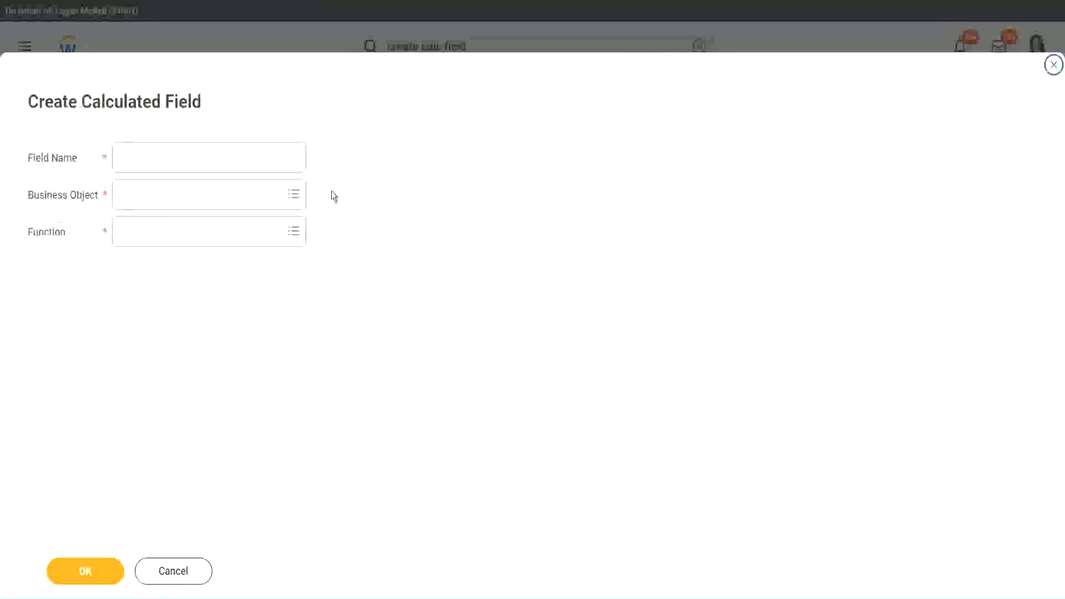
click(225, 157)
text(CF IWK TC Amount)
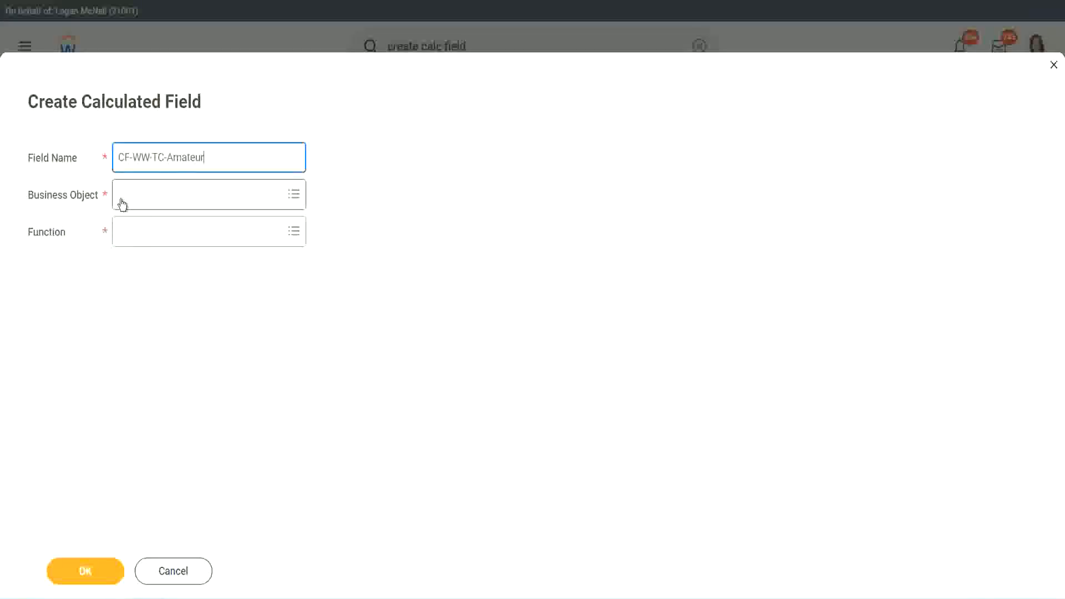
click(122, 195)
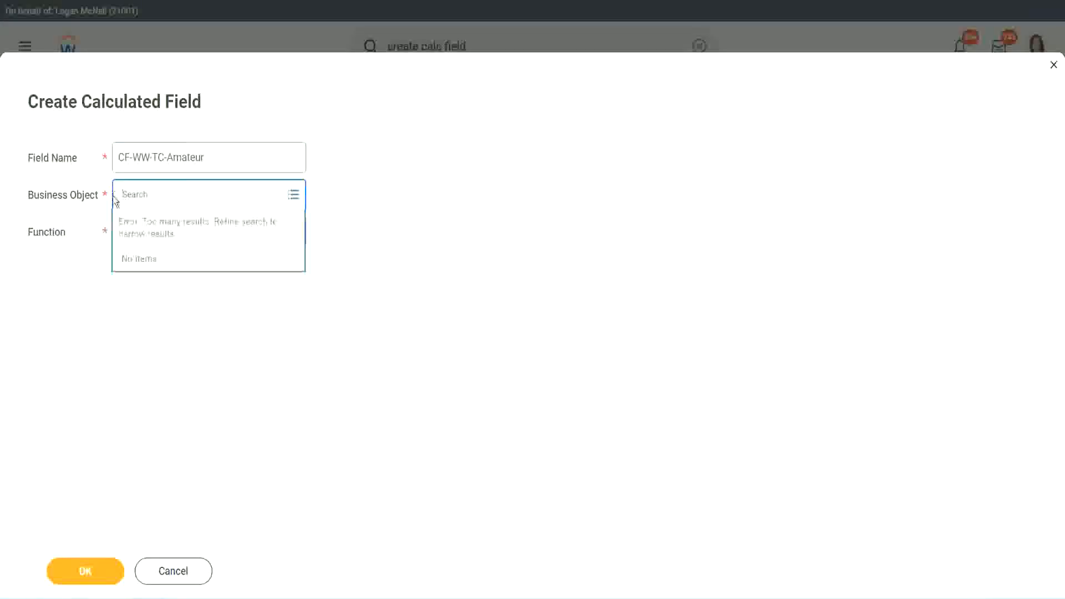
text(global)
key(Return)
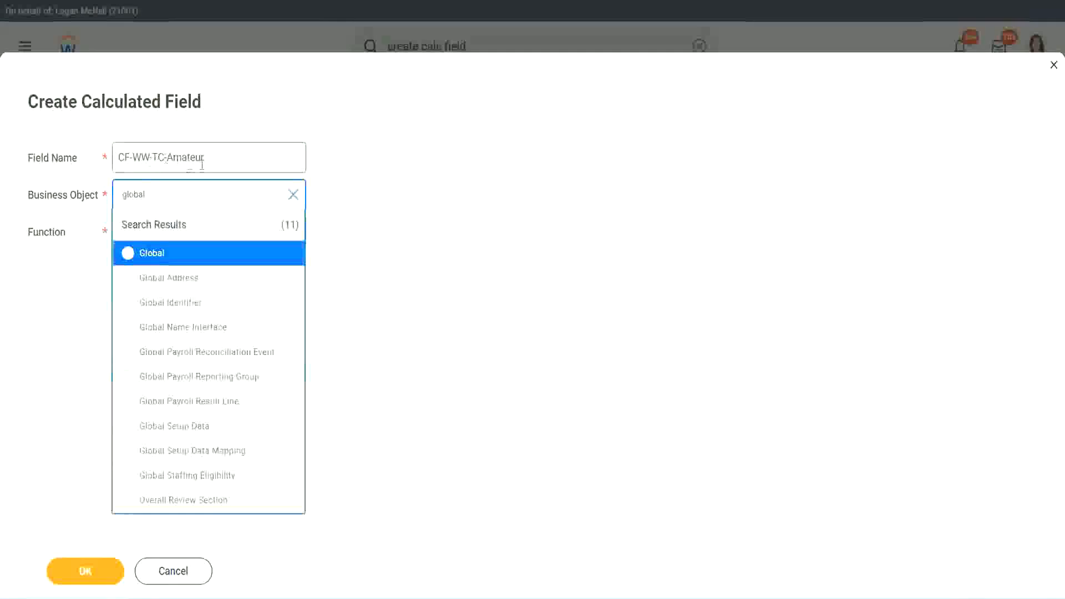
click(150, 254)
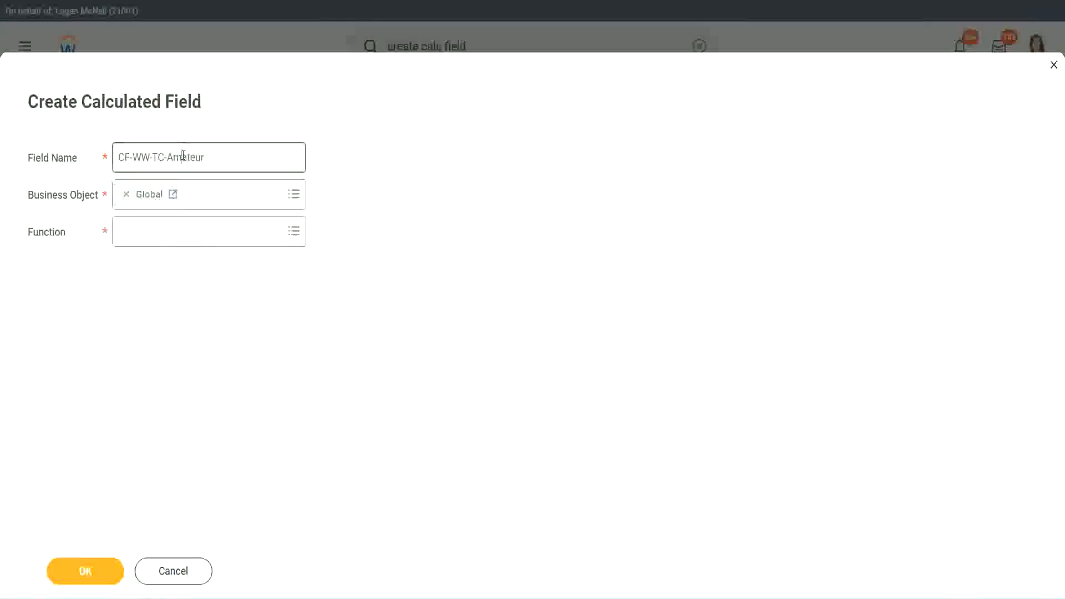
- Rename the new field CF-WW-TC-Senior, choose Text Constant as its function and continue to its definition
double_click(196, 157)
text(Senior)
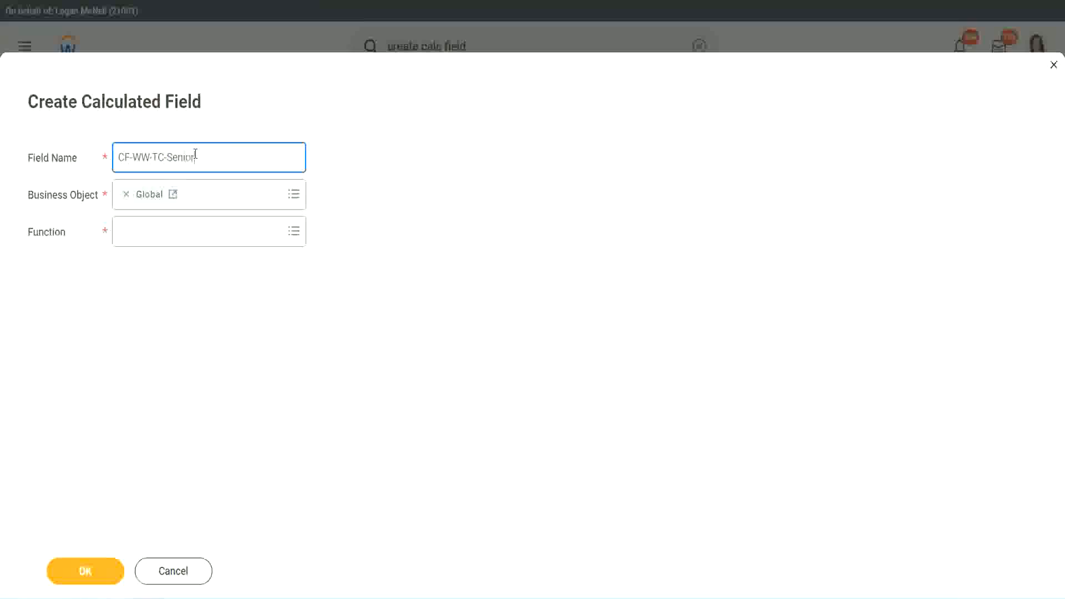
click(169, 242)
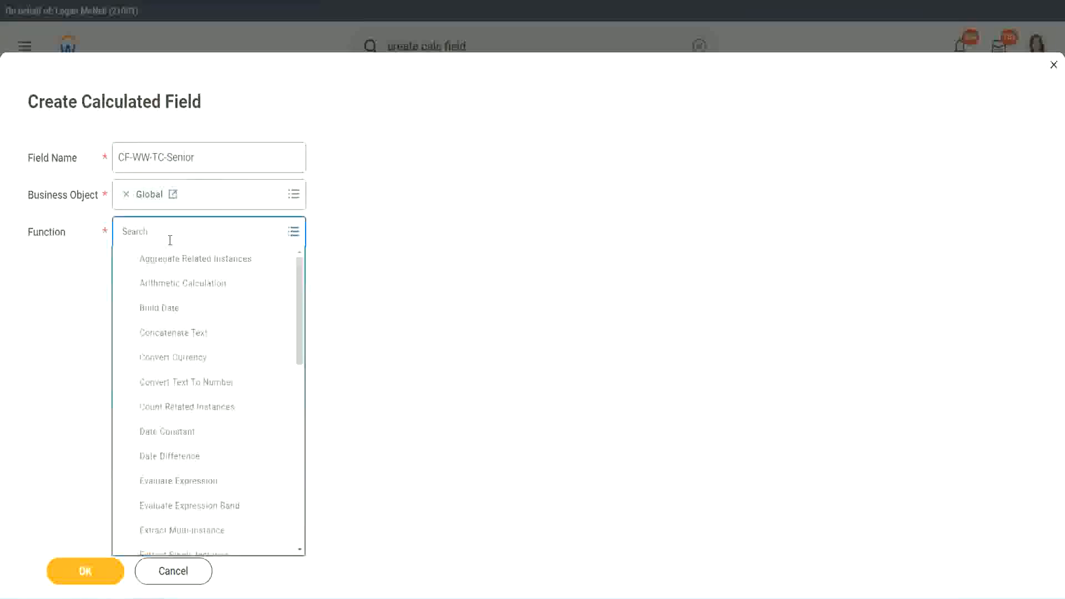
text(tc)
click(166, 287)
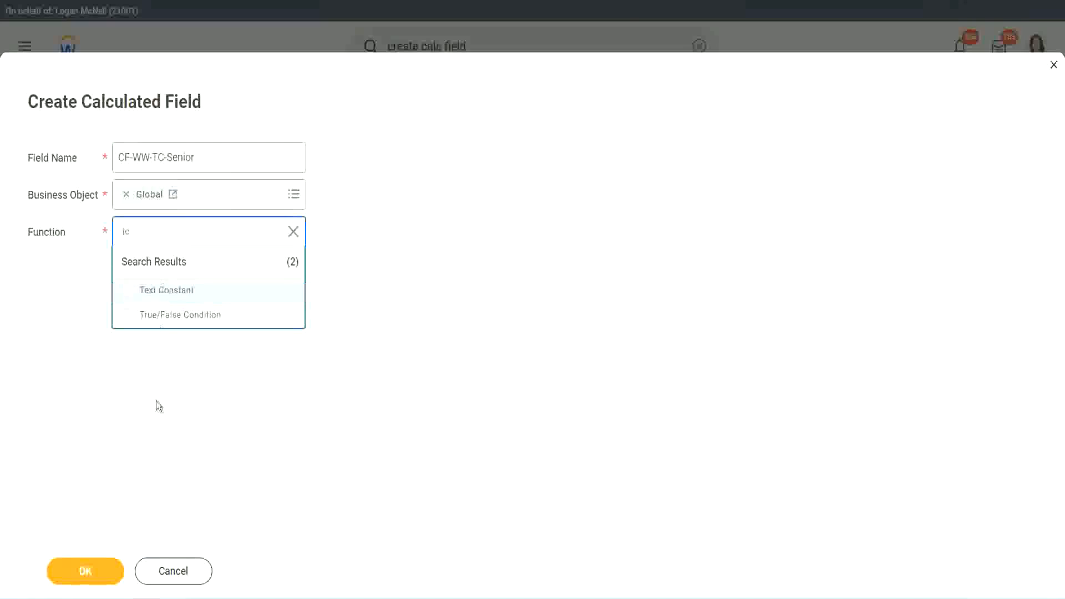
click(98, 579)
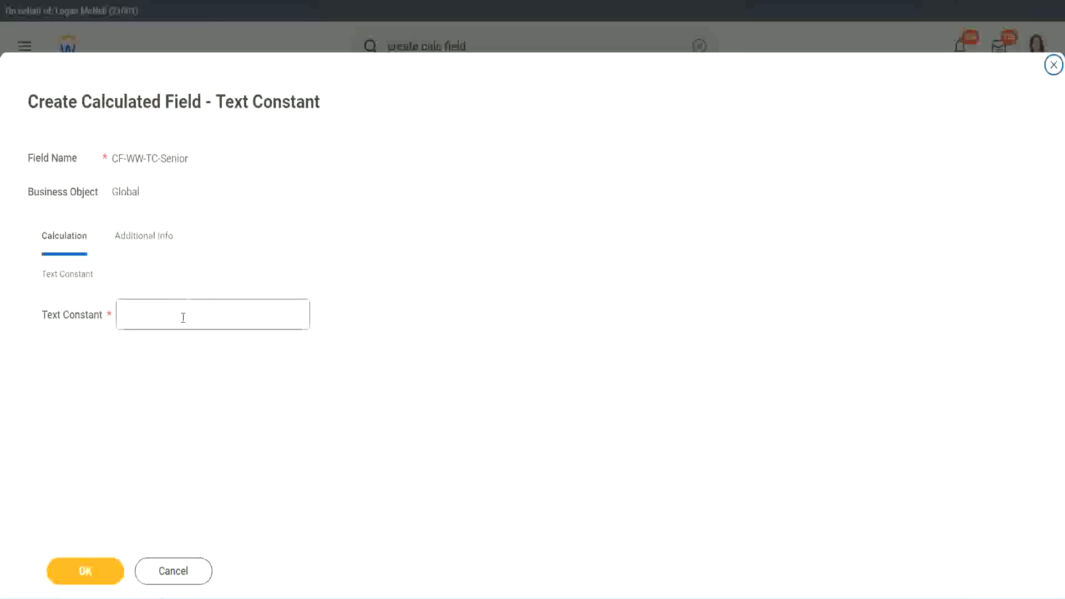
- Enter Senior as the text constant and save the field as the third row's return value
click(180, 311)
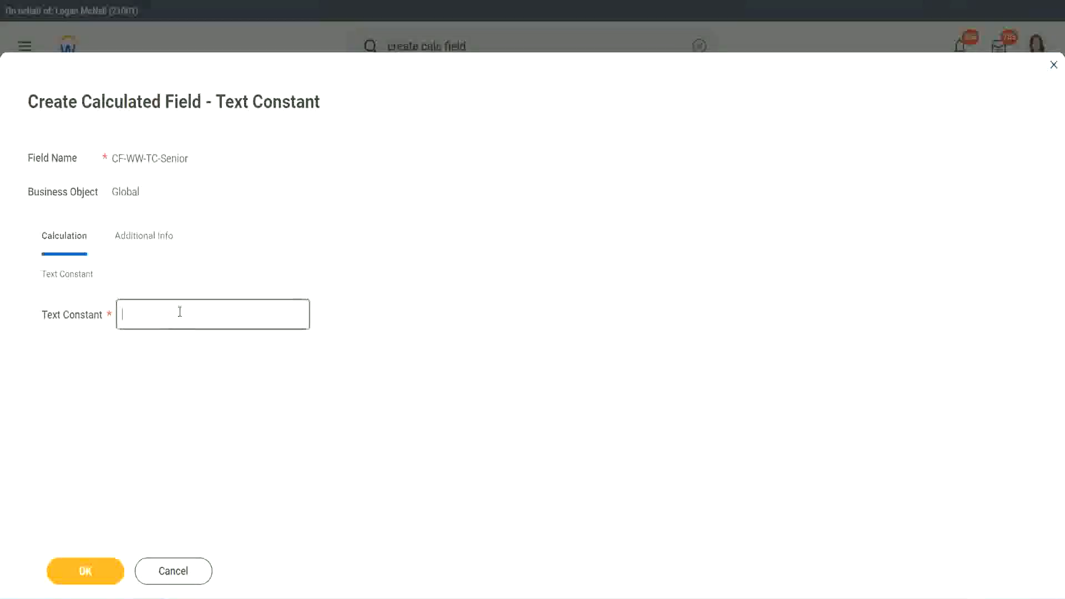
text(Senior)
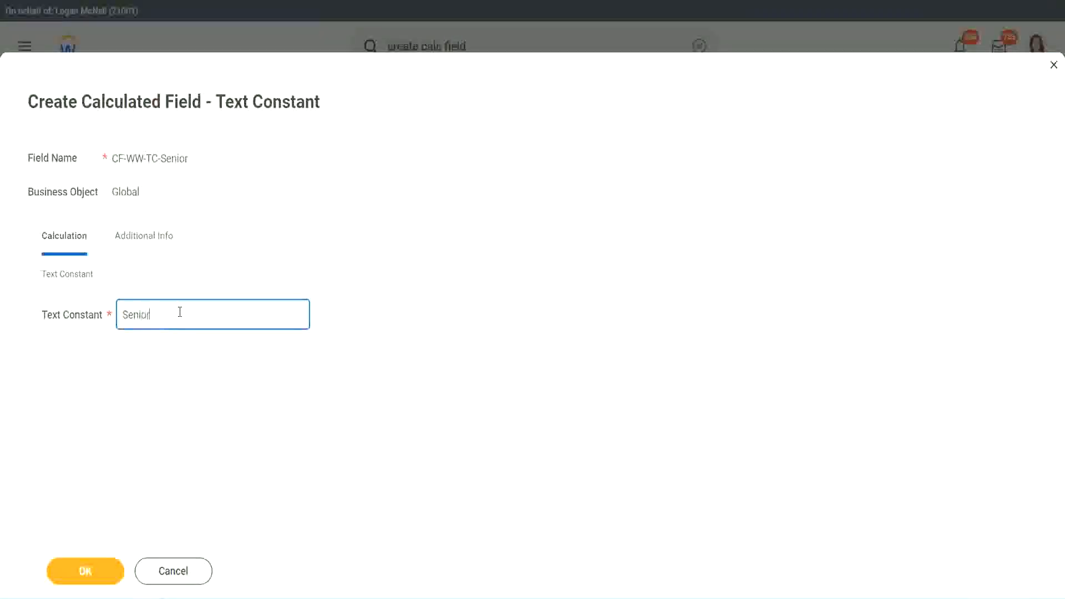
click(105, 580)
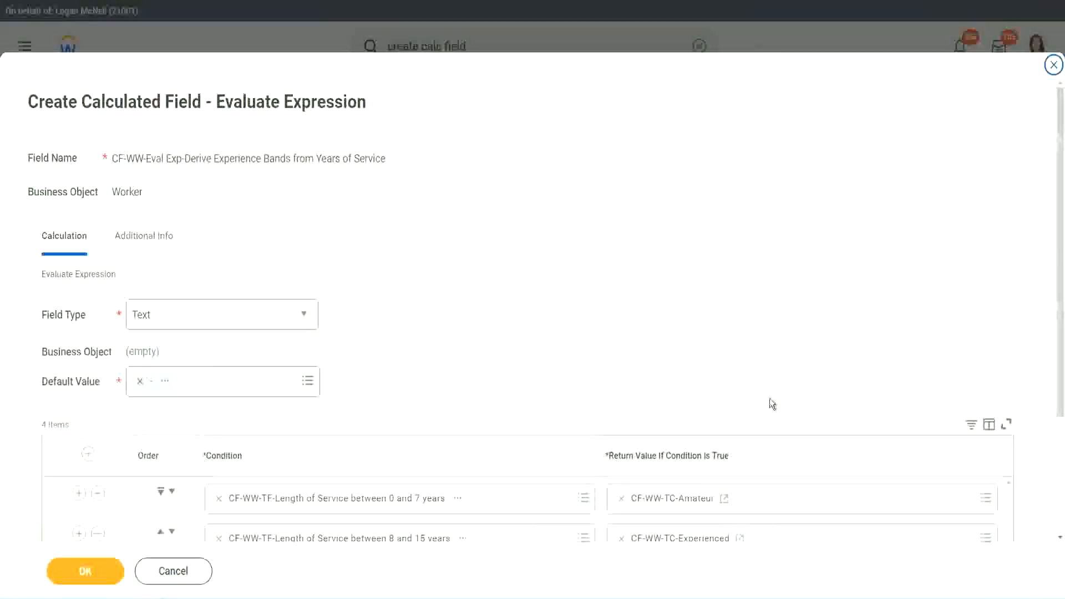
- Copy the third return value's name, start a calculated field for the fourth row's return value and name it CF-WW-TC-Legend
scroll(760, 421, down, 3)
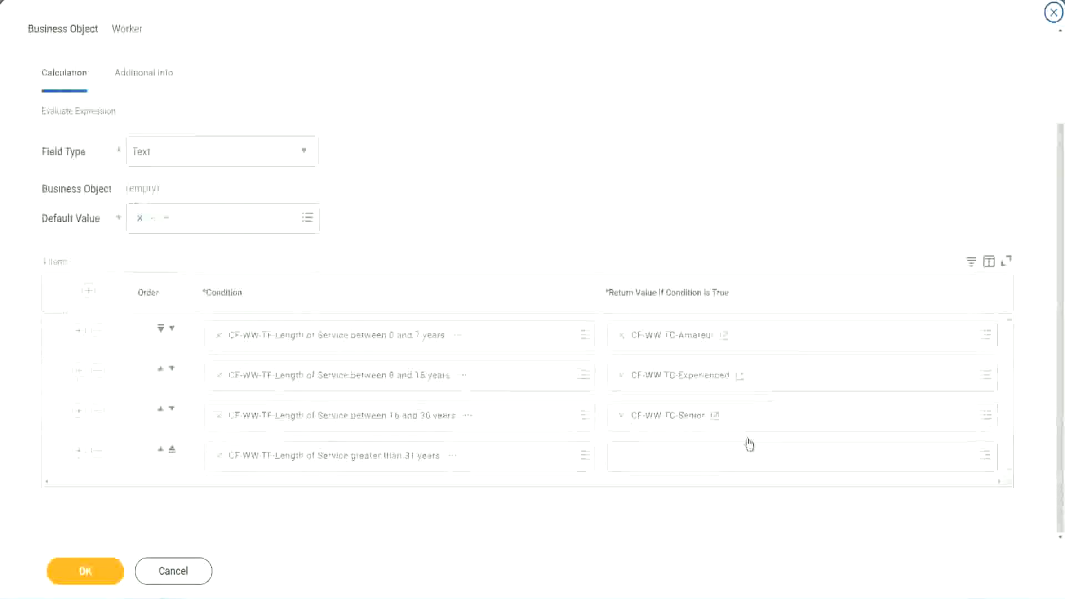
right_click(648, 420)
click(649, 464)
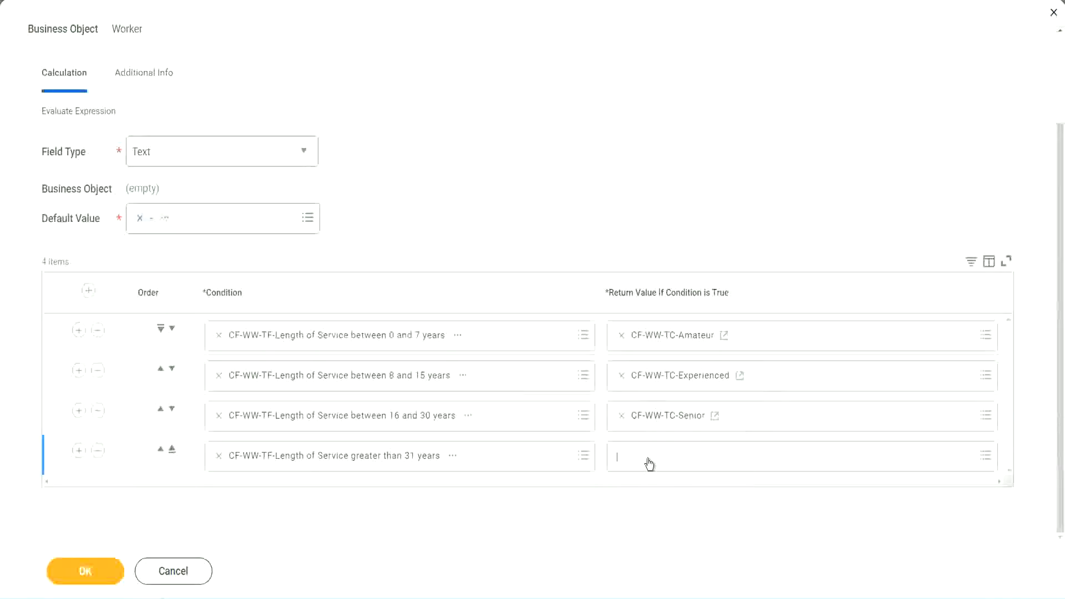
click(659, 432)
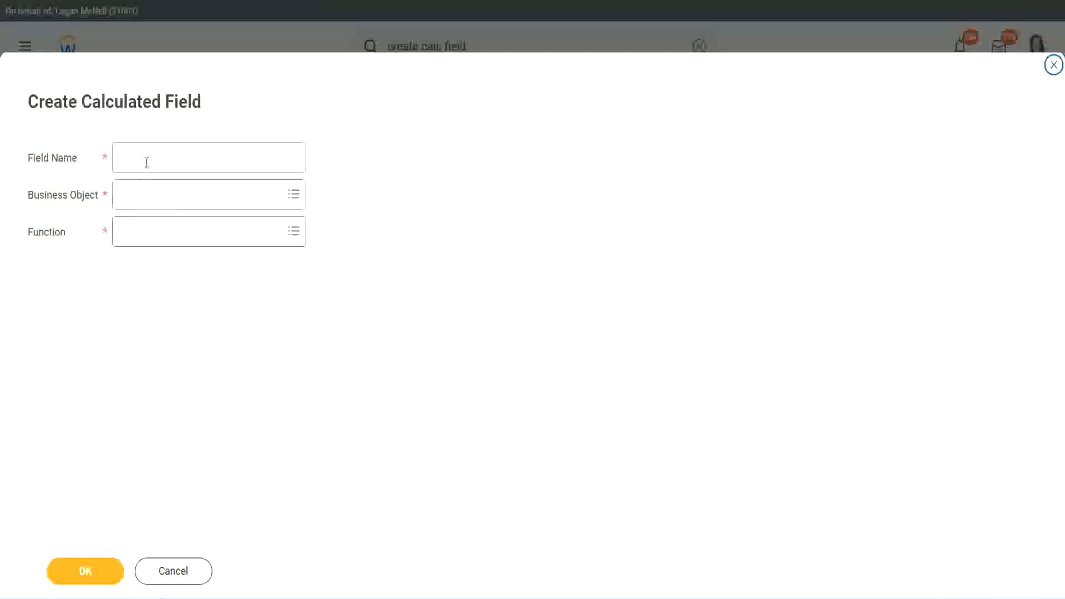
click(147, 161)
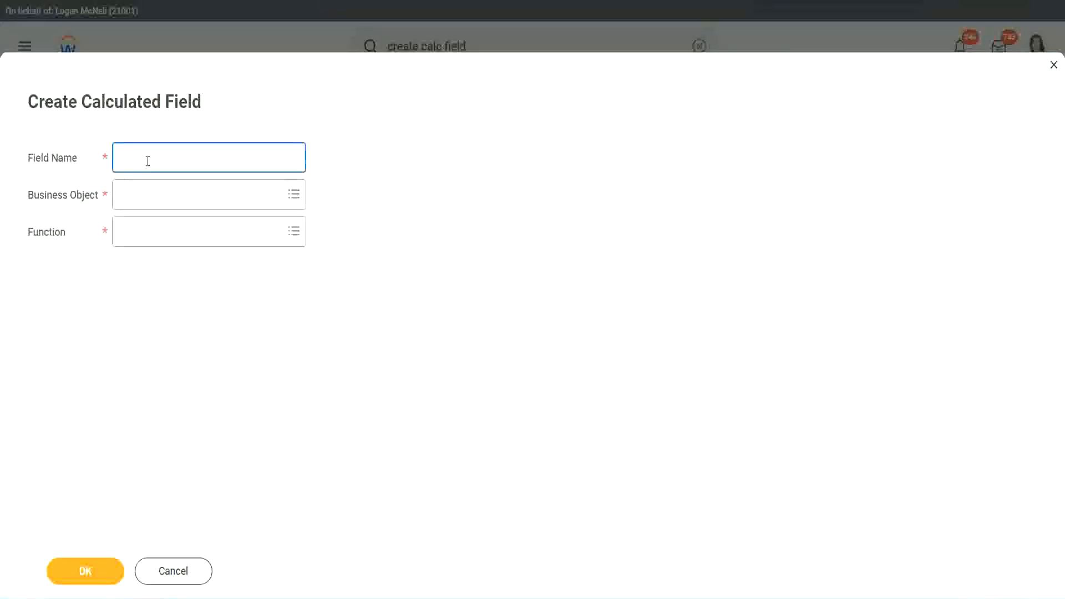
text(CF-WW-TC-Senior)
double_click(180, 157)
text(Legen)
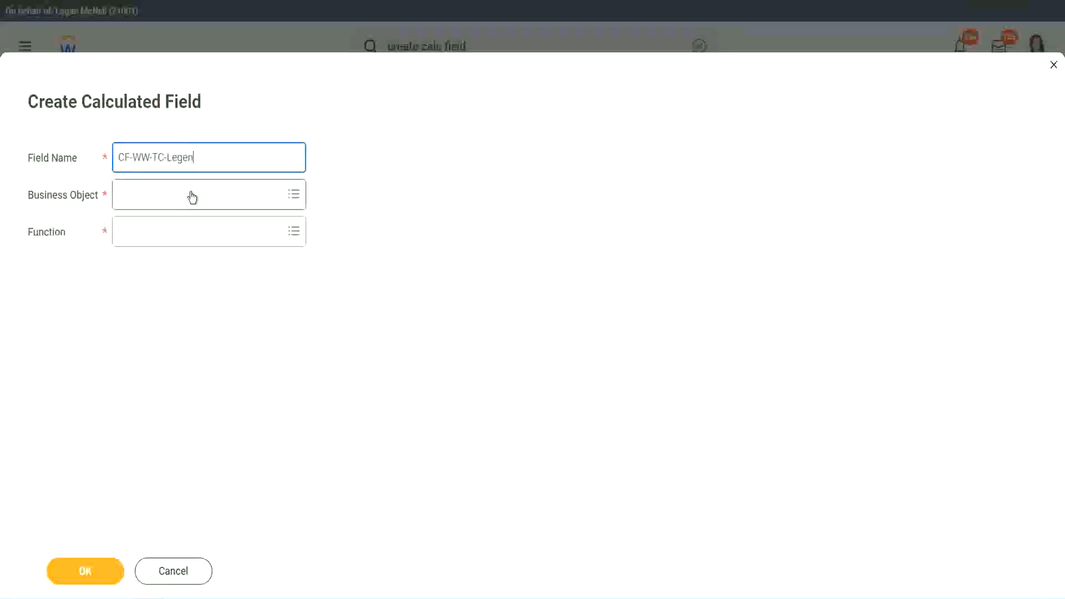
- Set the new field's business object to Global and its function to Text Constant
click(150, 202)
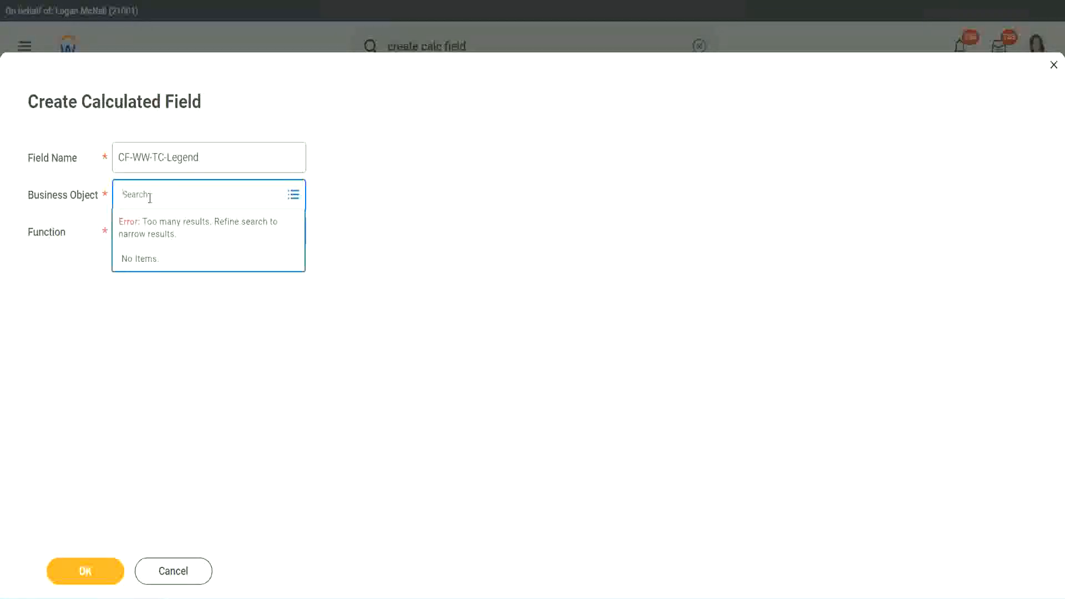
text(Global)
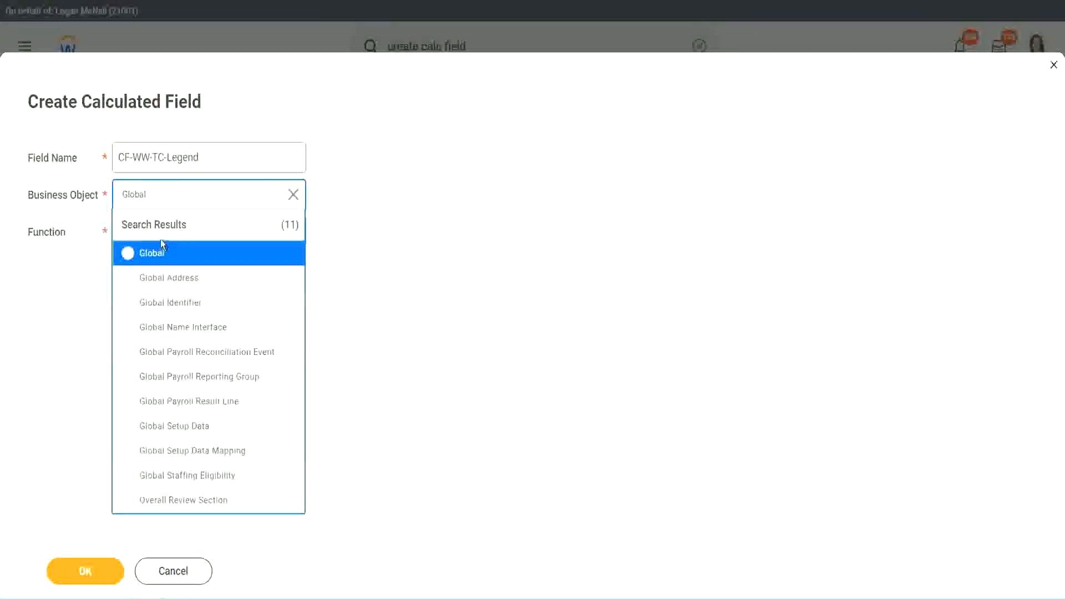
click(157, 254)
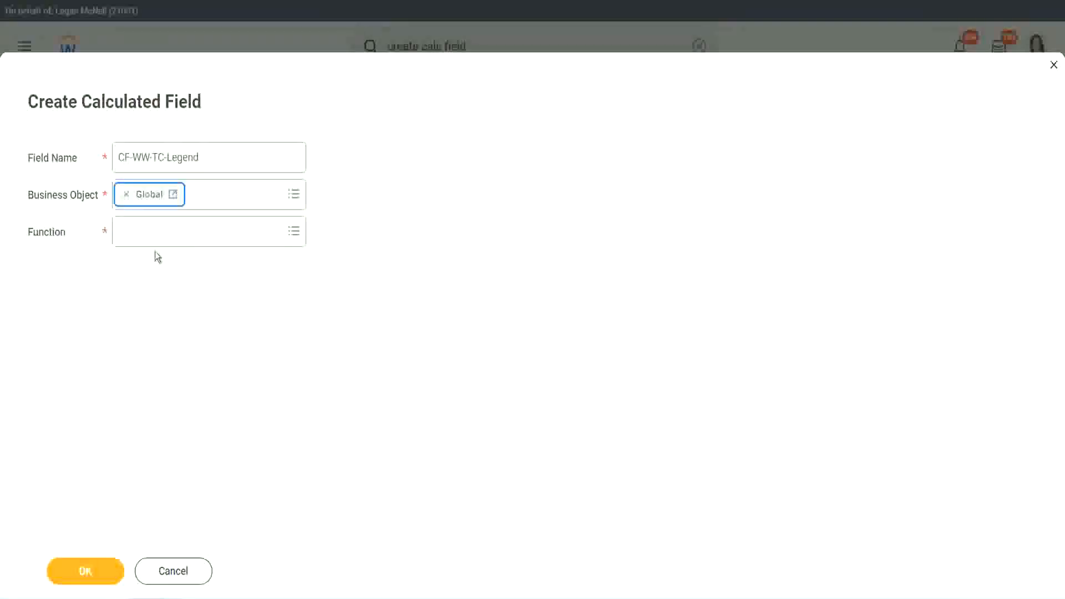
click(153, 230)
text(tc)
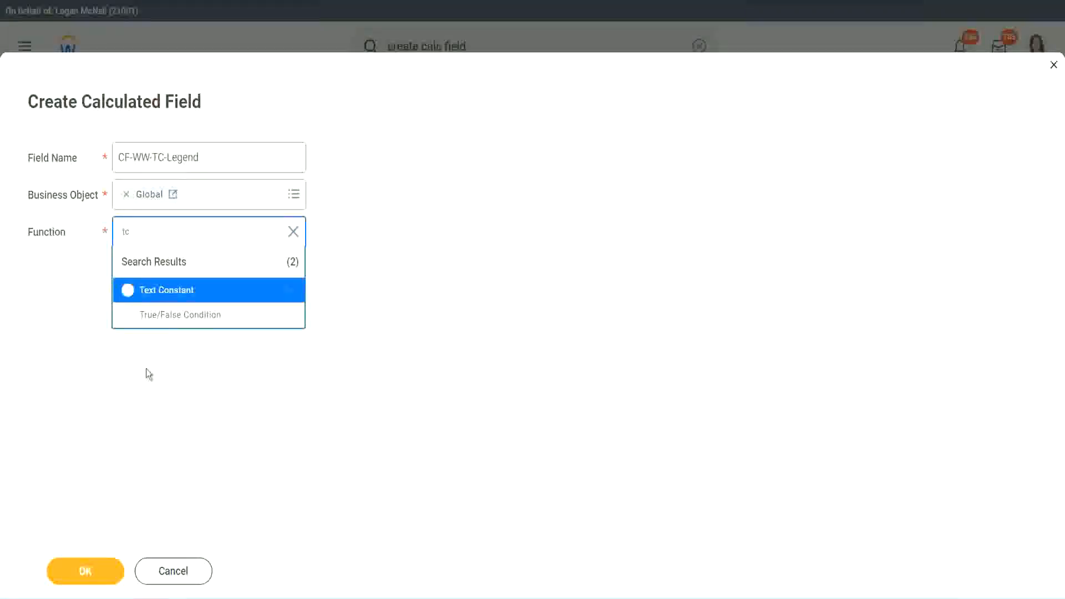
click(207, 292)
- Continue to the definition, enter Legend as the text constant and save the field as the fourth row's return value
click(84, 572)
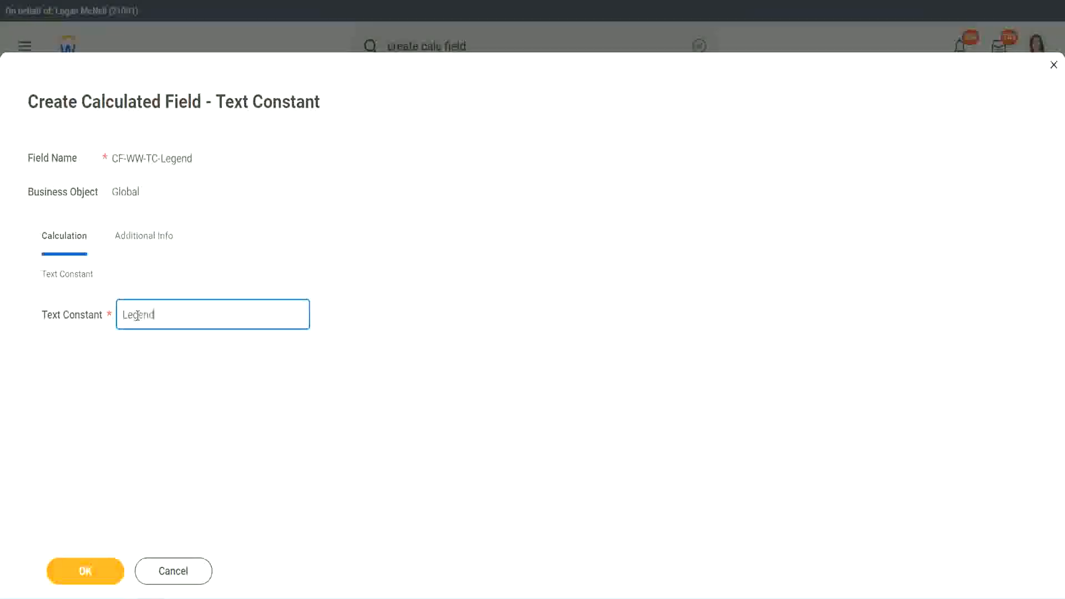
click(90, 571)
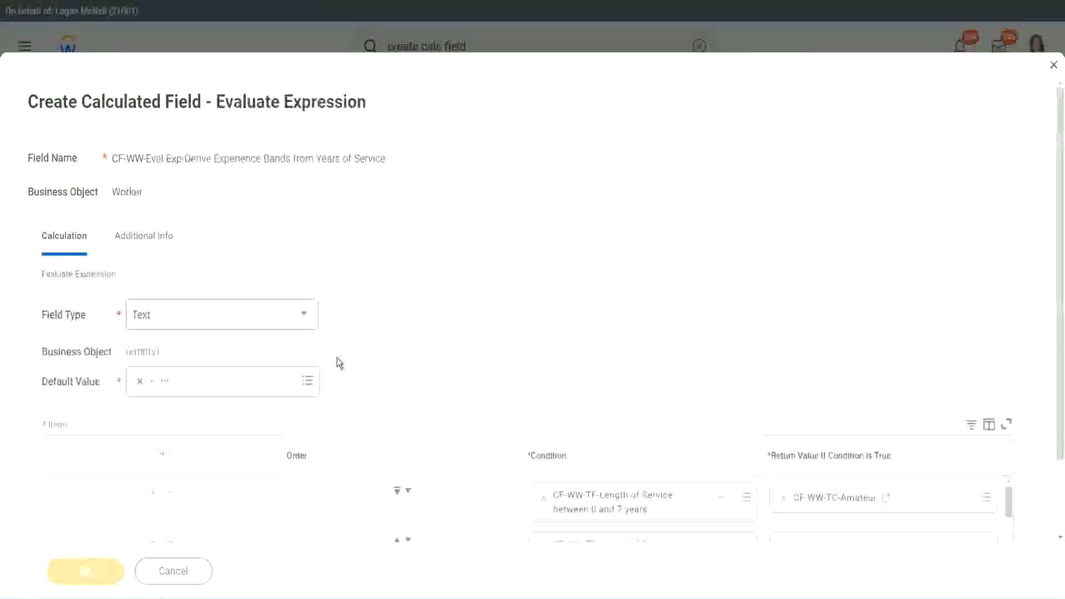
- Review the four conditions with their return values and save the Evaluate Expression calculated field
scroll(564, 297, down, 3)
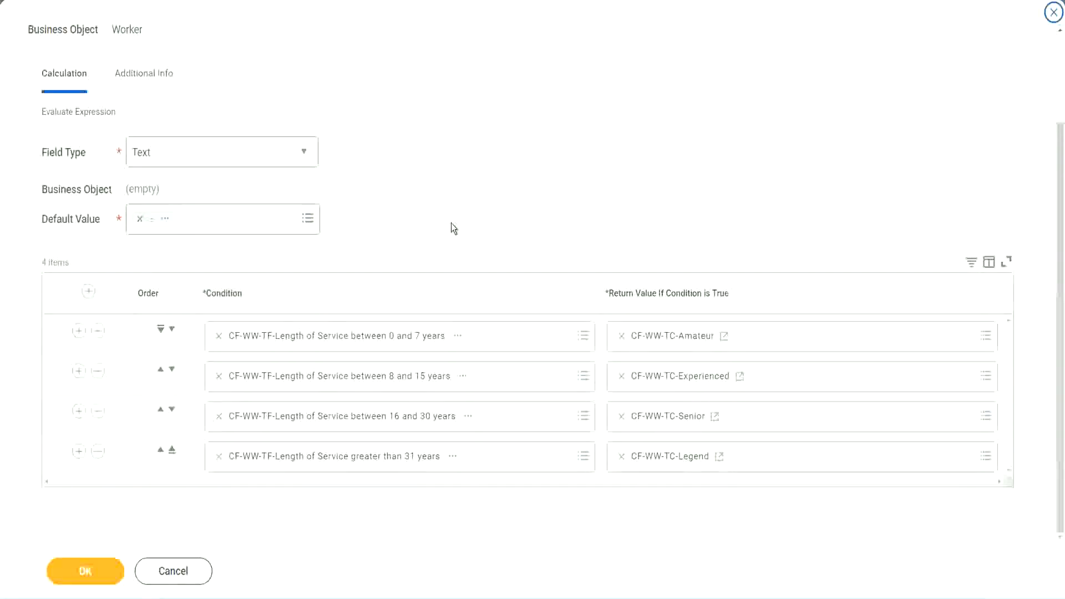
scroll(451, 223, up, 2)
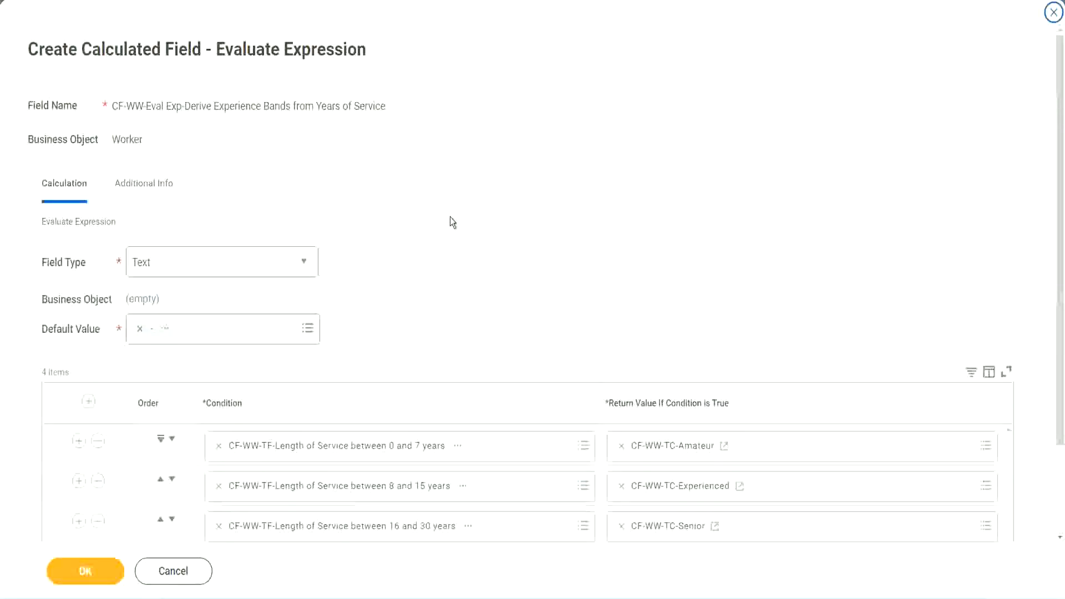
scroll(450, 217, down, 2)
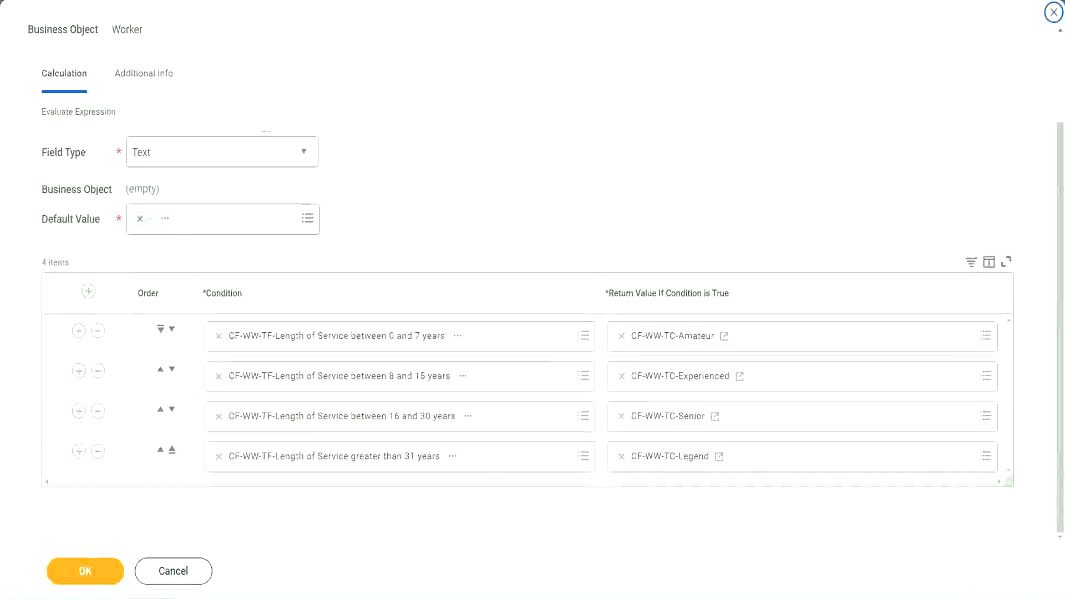
drag(682, 156, 690, 266)
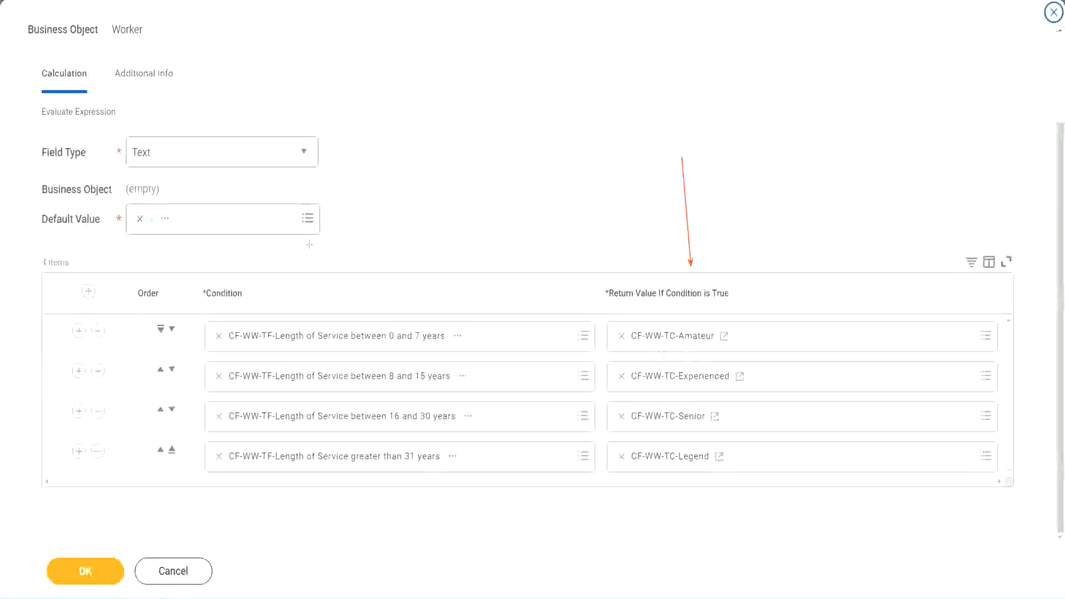
drag(132, 95, 137, 133)
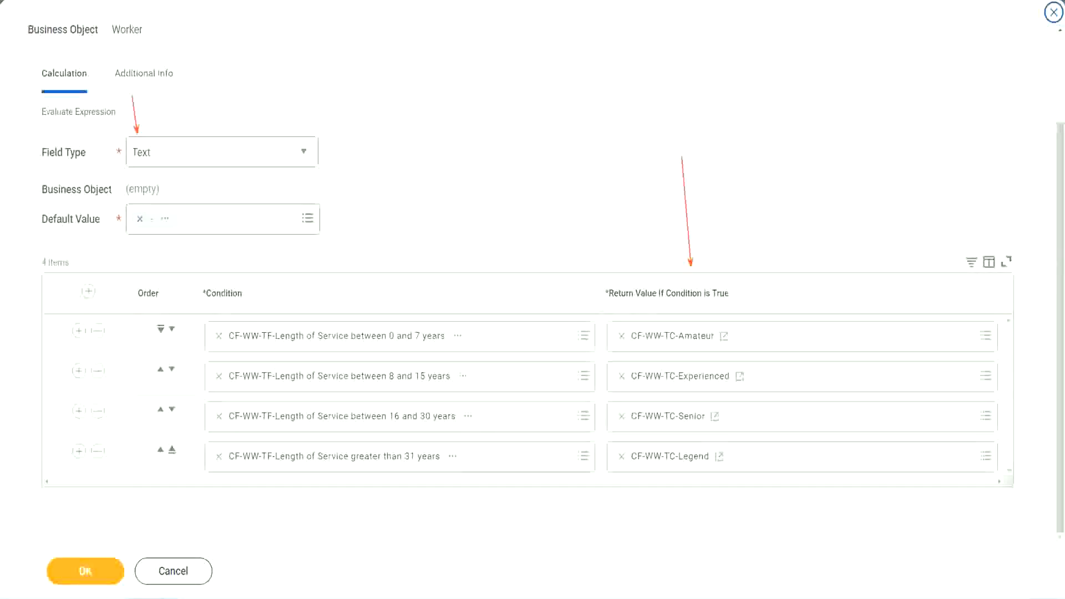
click(93, 573)
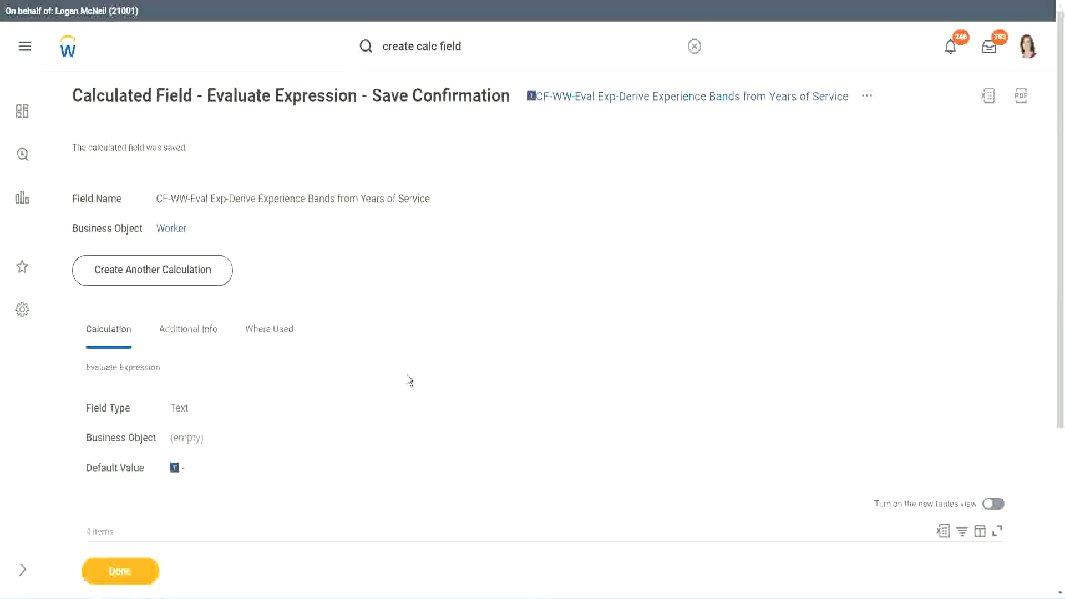
- Check the conditions and return values of the saved calculated field and copy its name
scroll(408, 381, down, 4)
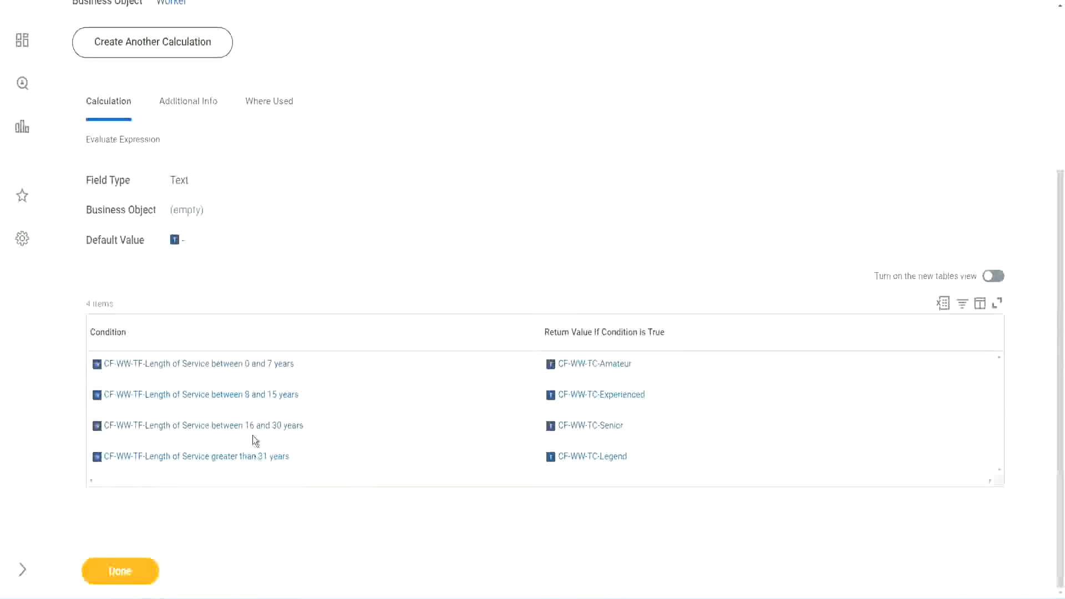
scroll(296, 333, up, 4)
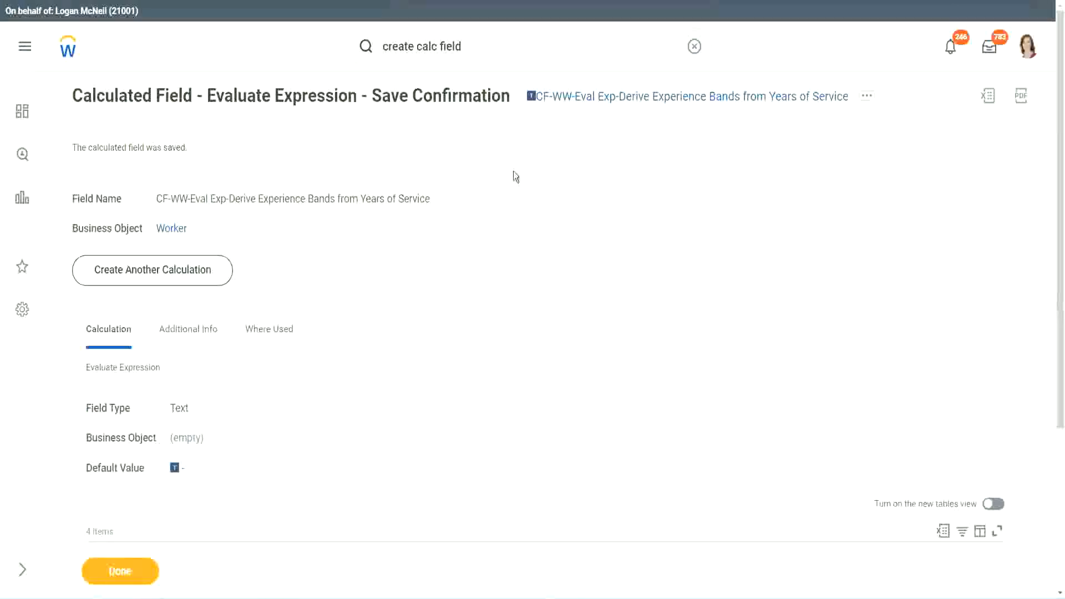
right_click(625, 103)
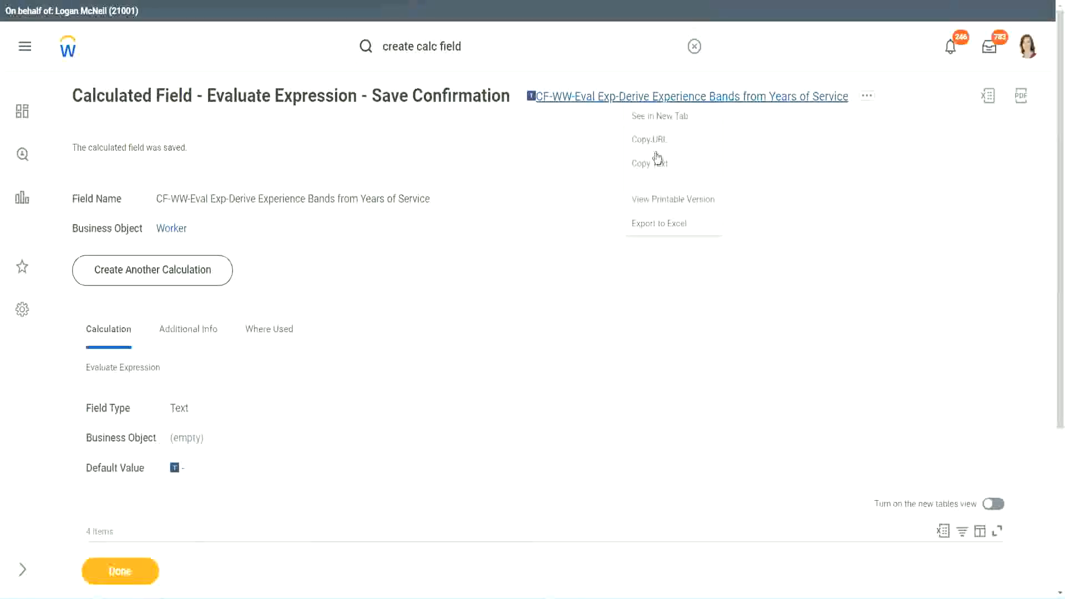
click(650, 163)
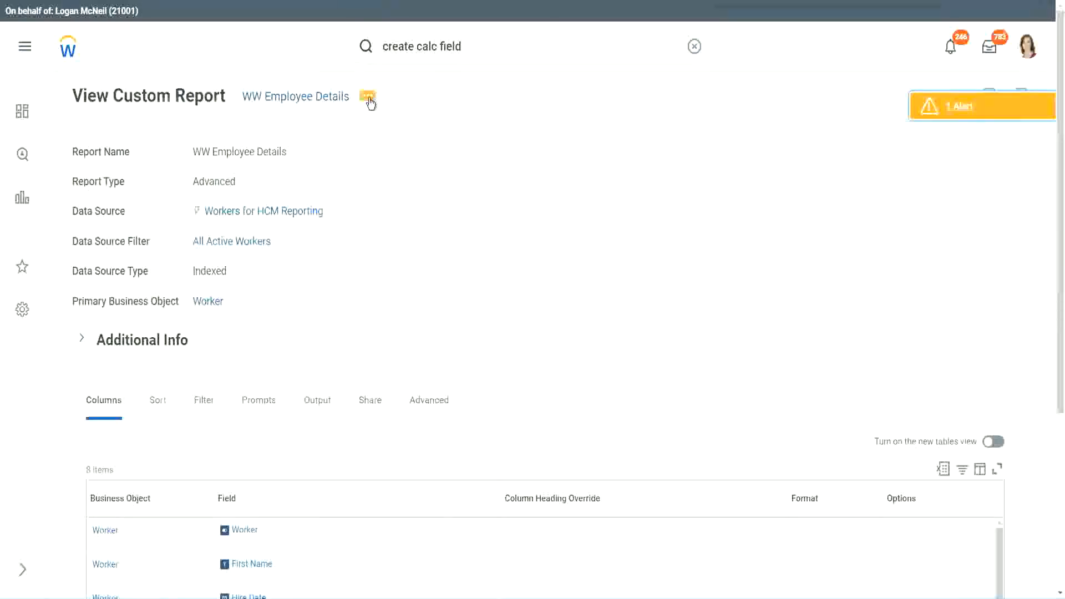
- Open the WW Employee Details custom report for editing
click(369, 99)
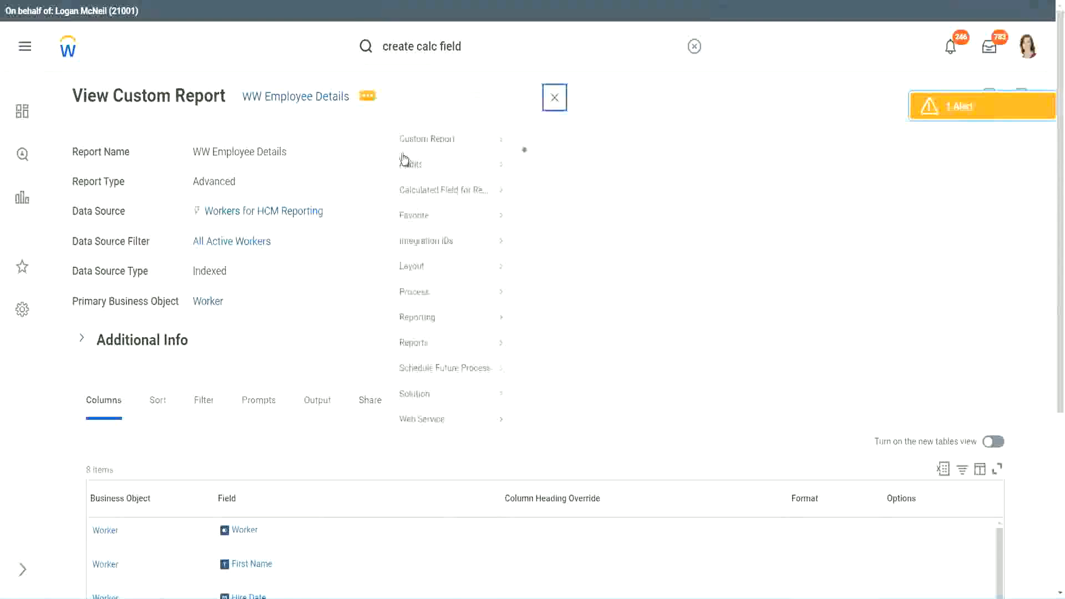
mouse_move(434, 160)
click(542, 162)
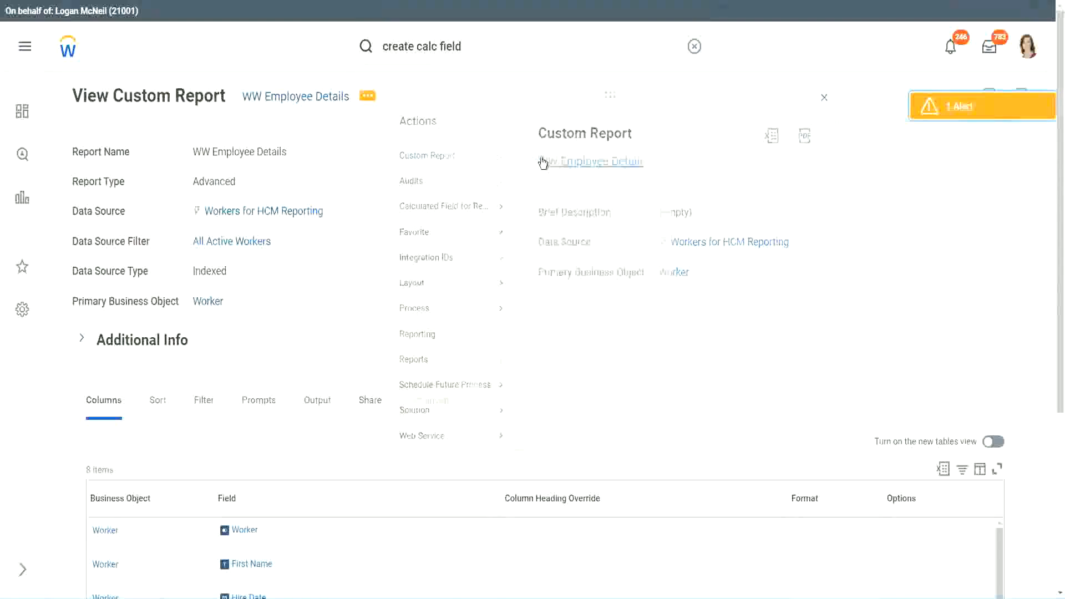
- Add a Worker column row at the end of the report's columns and remove the CF-WW-Substring Text-Years from Length of Service column
scroll(388, 238, down, 4)
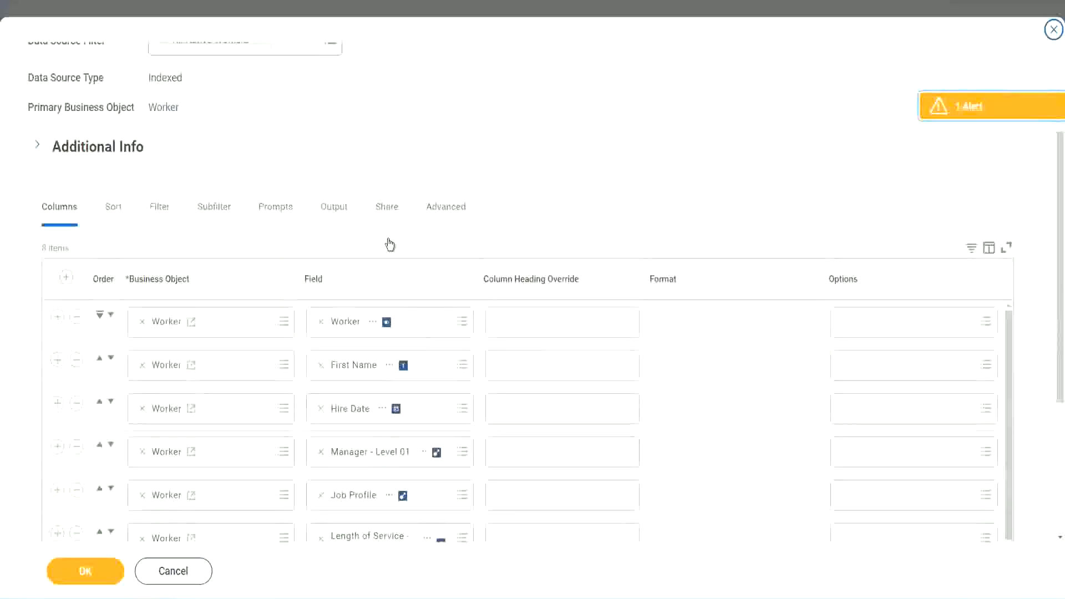
scroll(390, 245, down, 2)
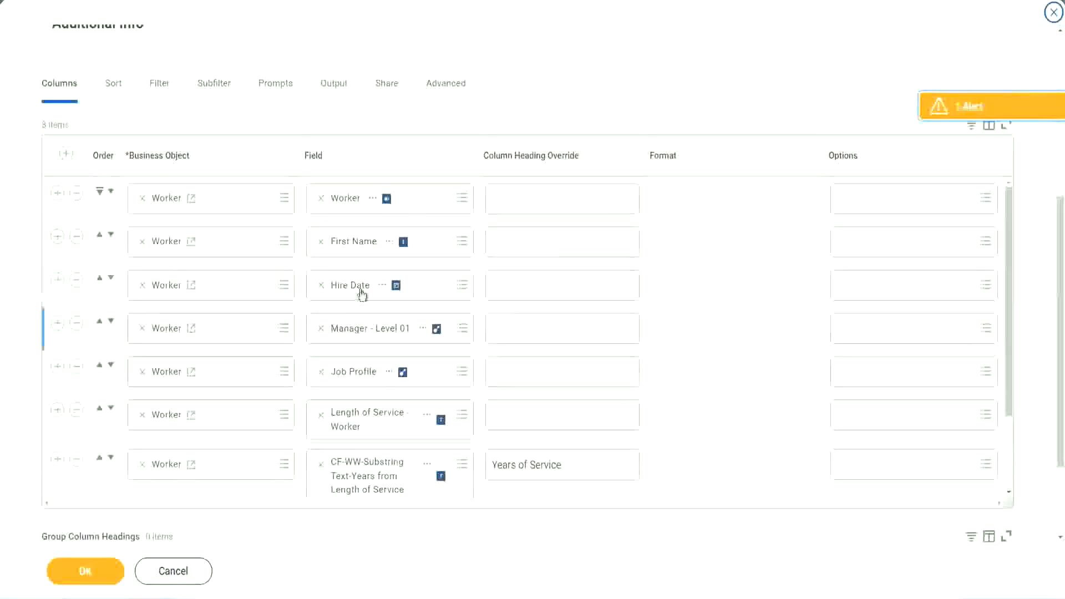
click(57, 460)
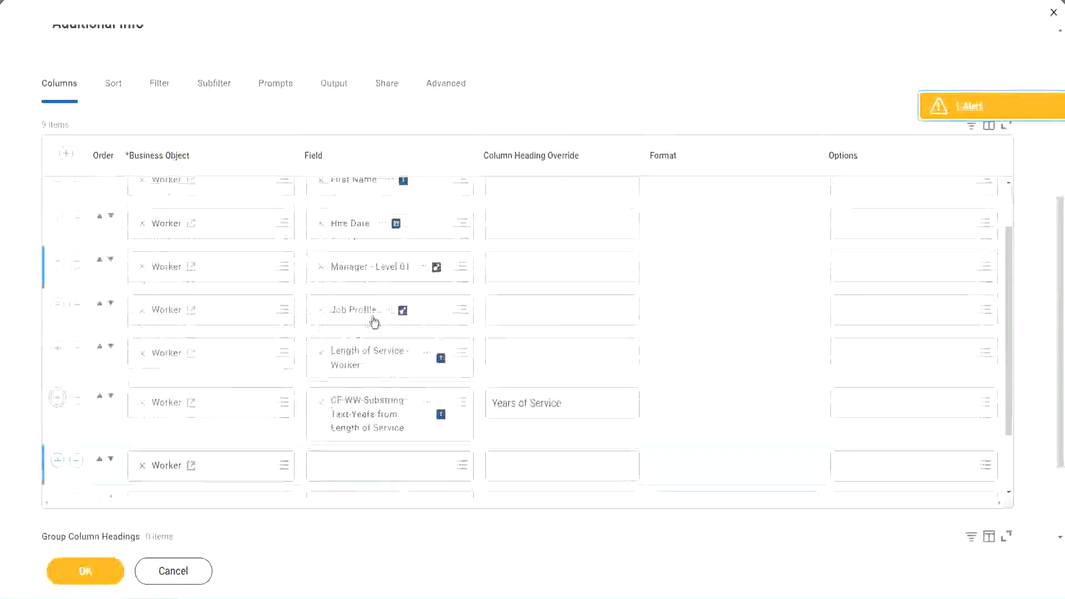
scroll(555, 364, down, 2)
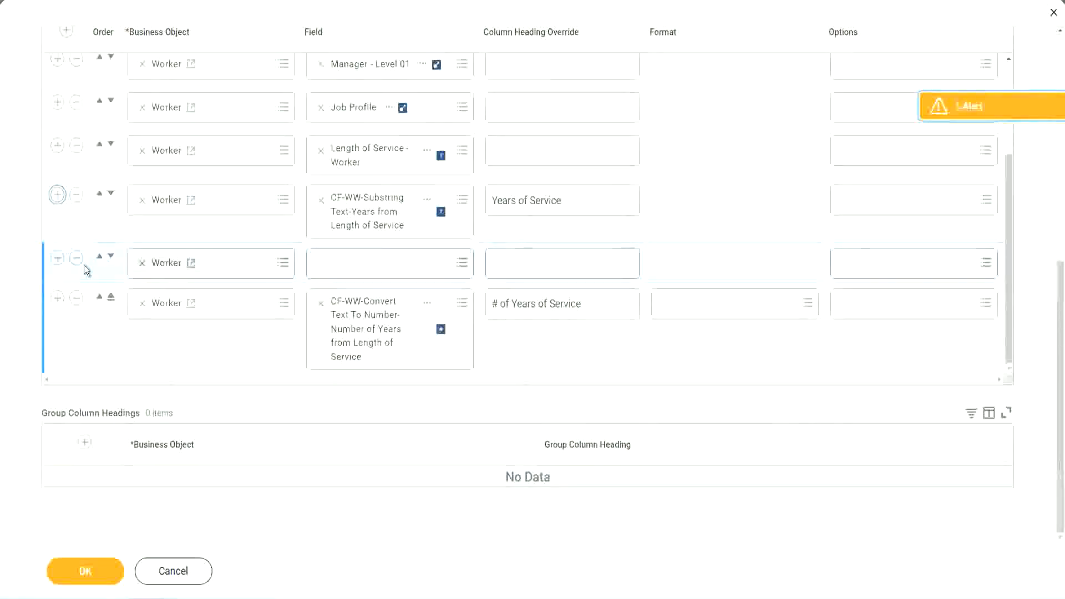
click(111, 258)
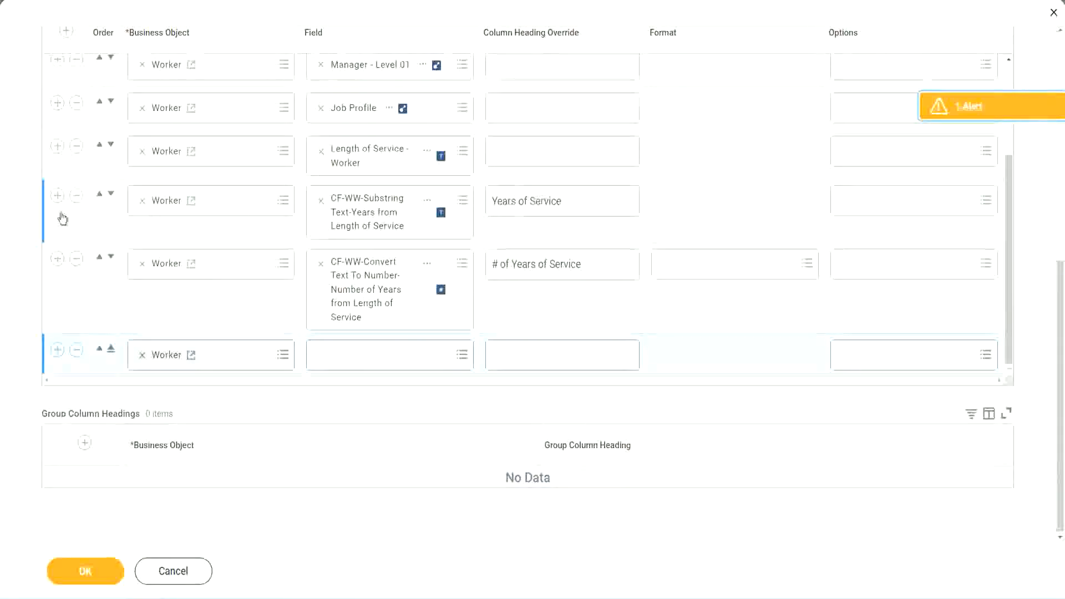
click(76, 195)
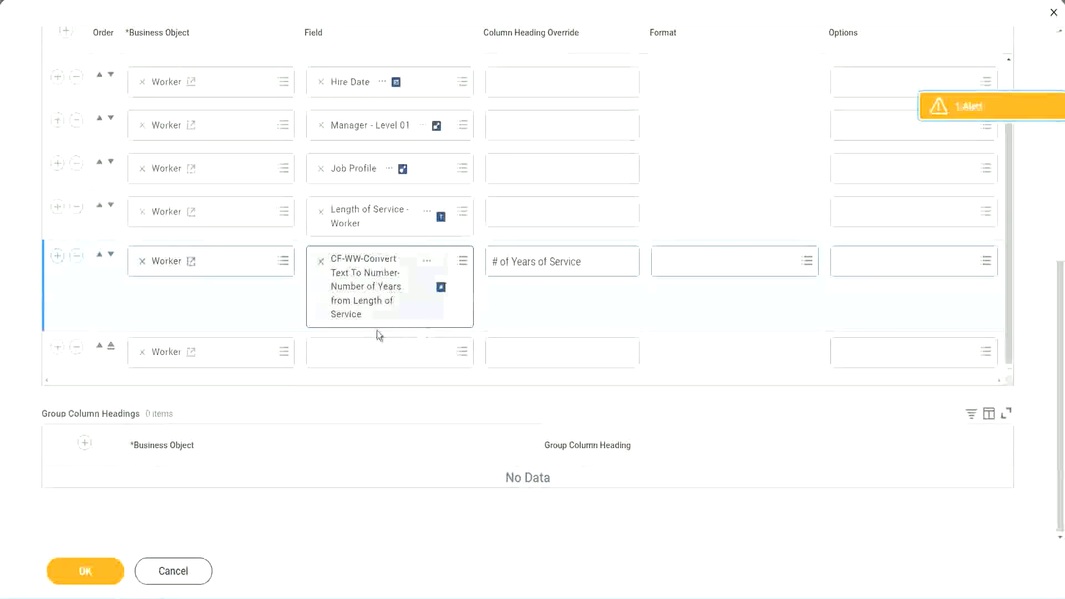
- Set the new column's field to CF-WW-Eval Exp-Derive Experience Bands from Years of Service with heading override Experience Bands, and save the report
click(348, 355)
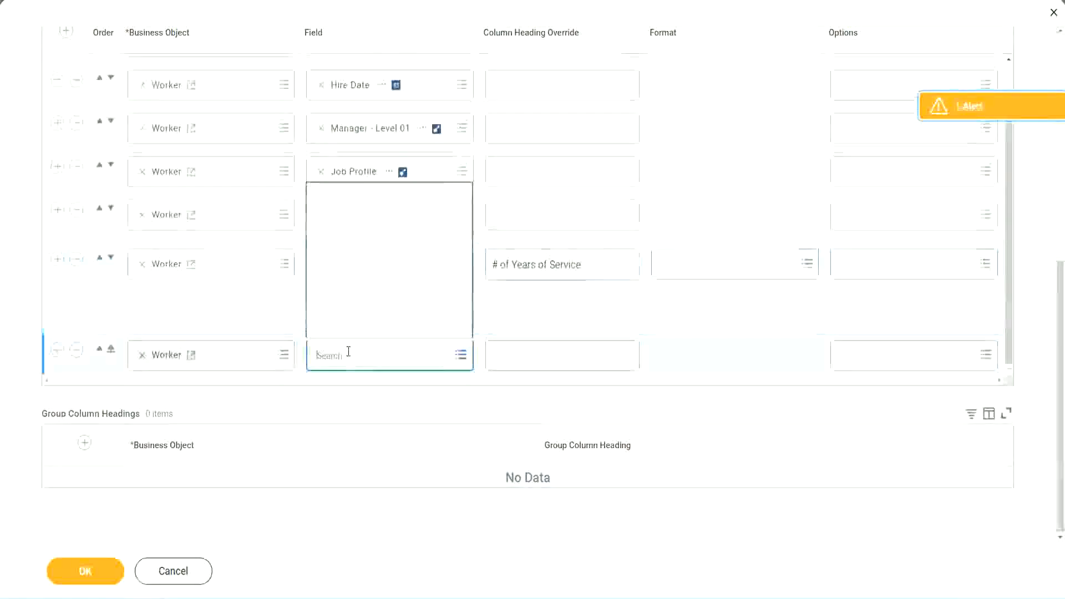
key(ctrl+v)
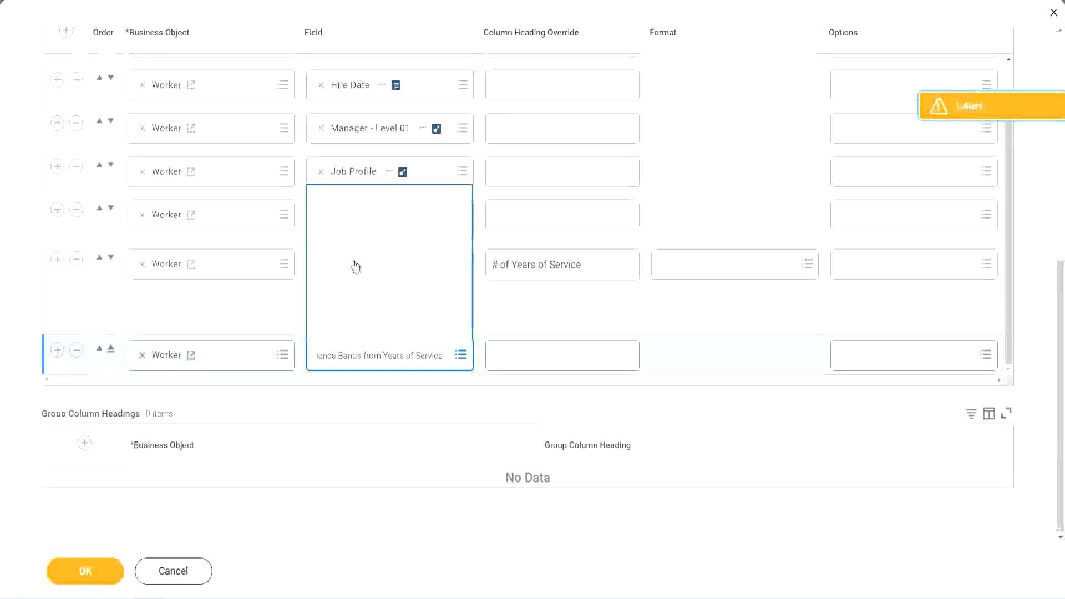
click(543, 320)
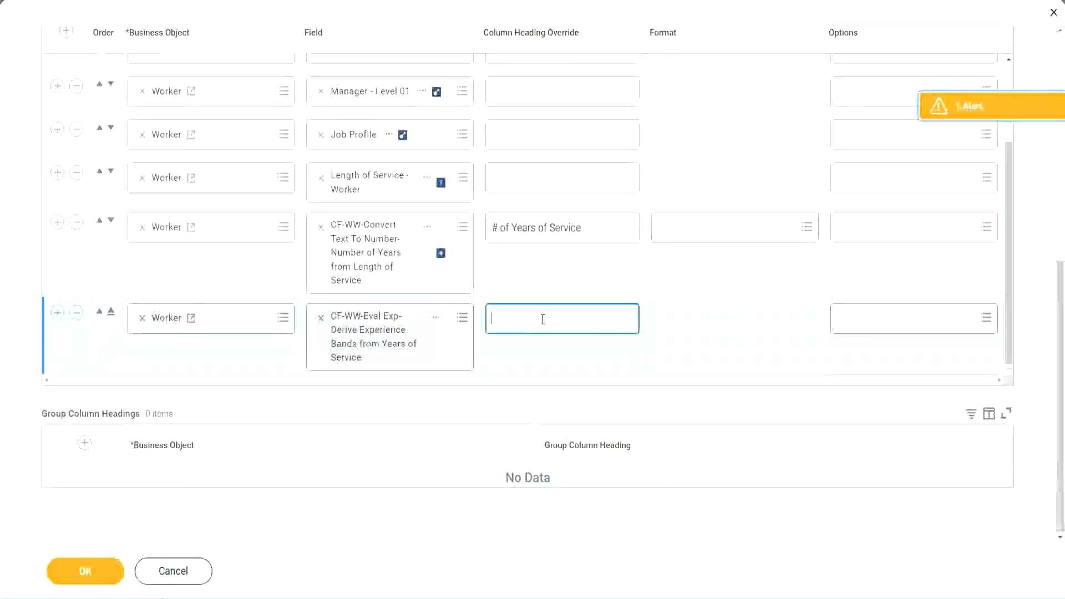
text(Experience B)
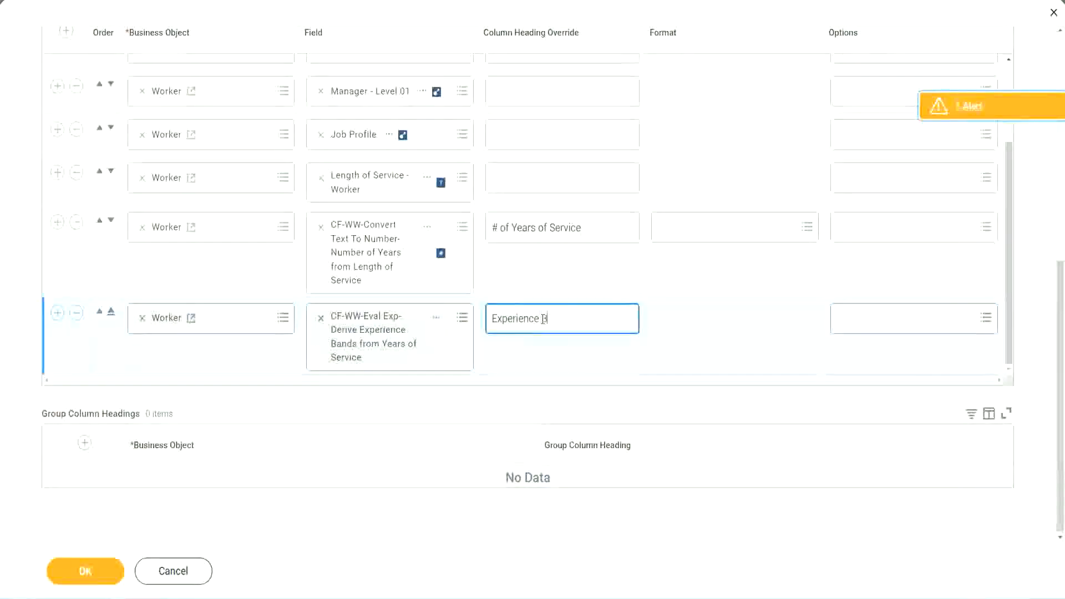
text(ands)
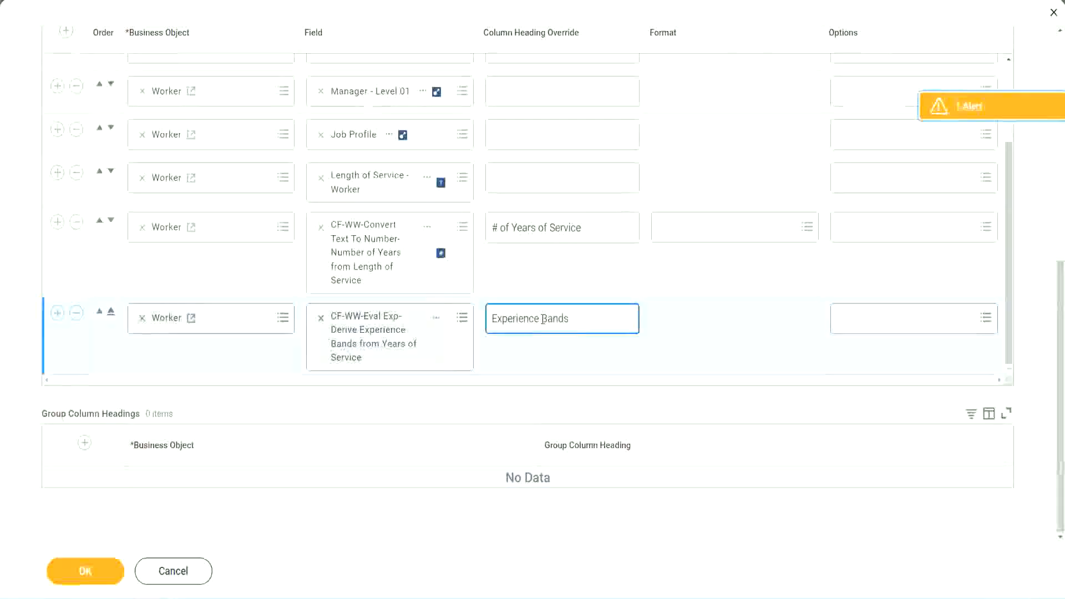
click(102, 574)
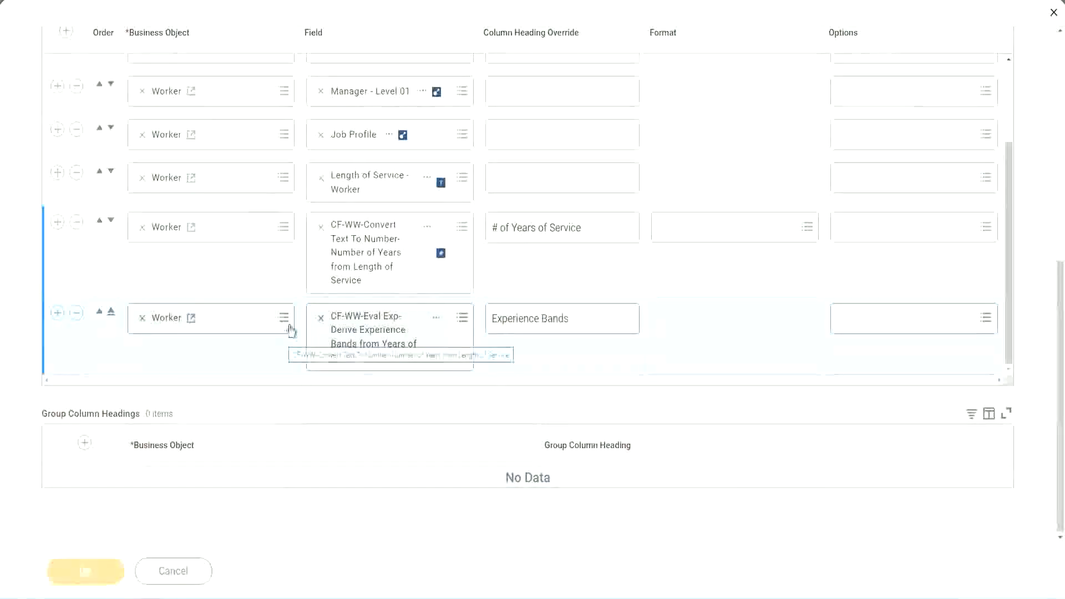
- Run the WW Employee Details report with the worker type, employee type and contingent worker type prompts left blank
scroll(288, 405, down, 4)
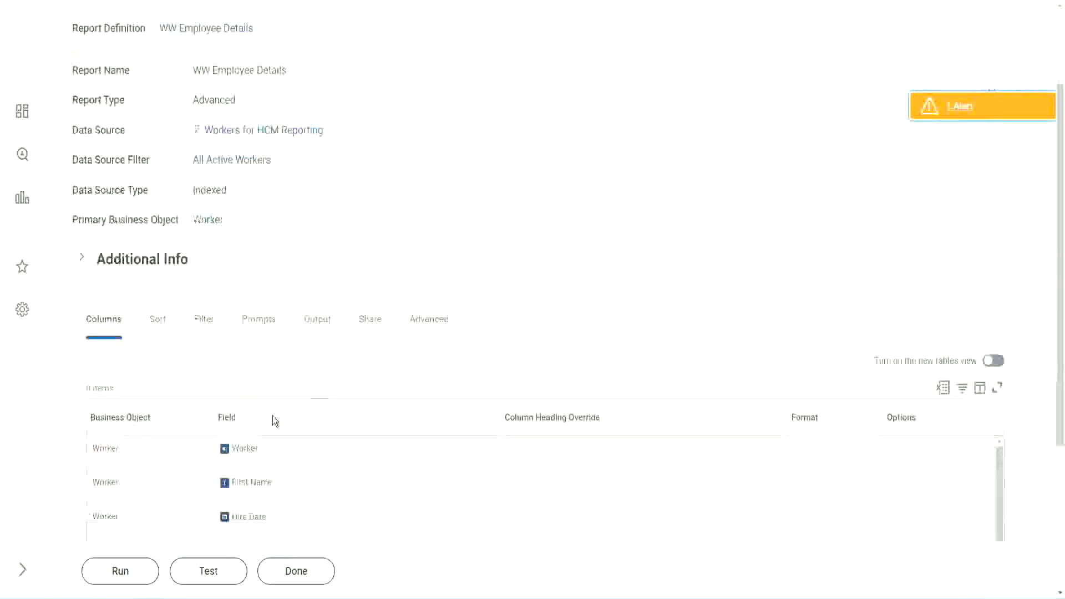
click(123, 571)
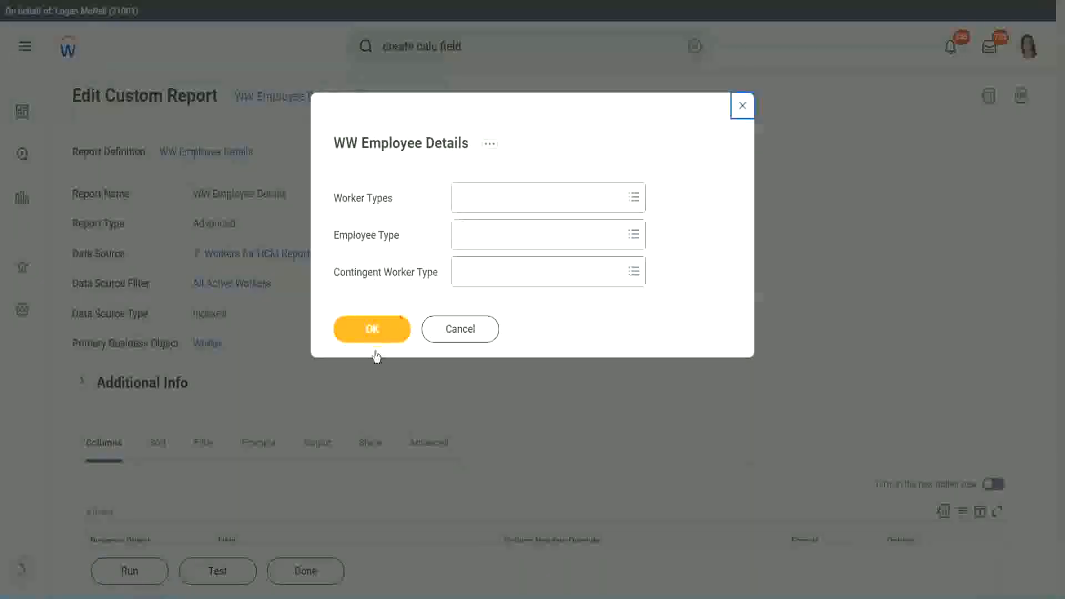
click(391, 326)
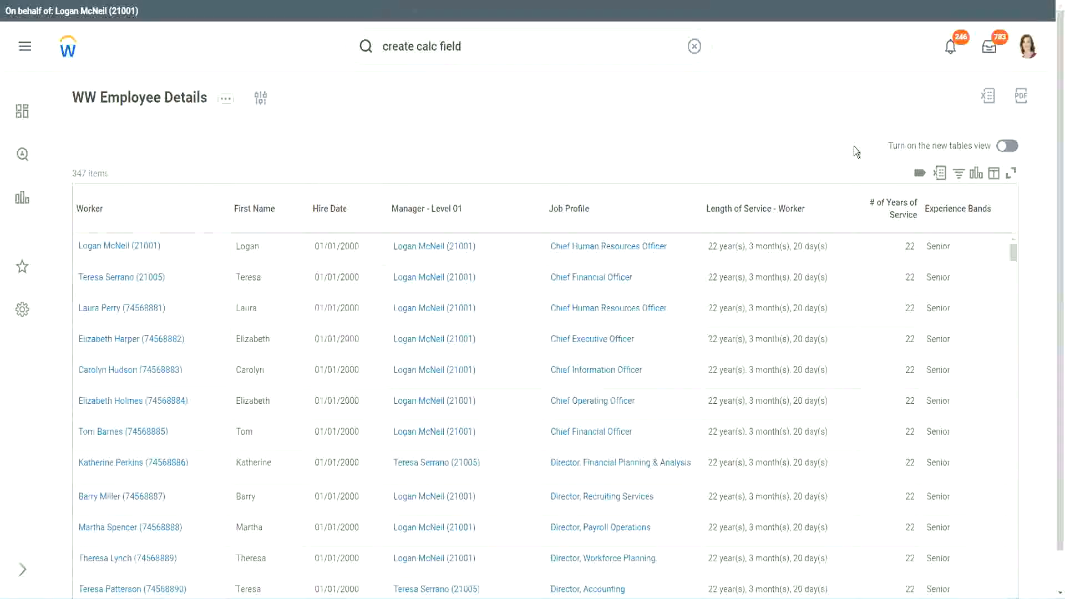
- Compare the first worker's years of service and experience band with the 16 - 30 years range in the Notepad++ notes
scroll(854, 148, down, 1)
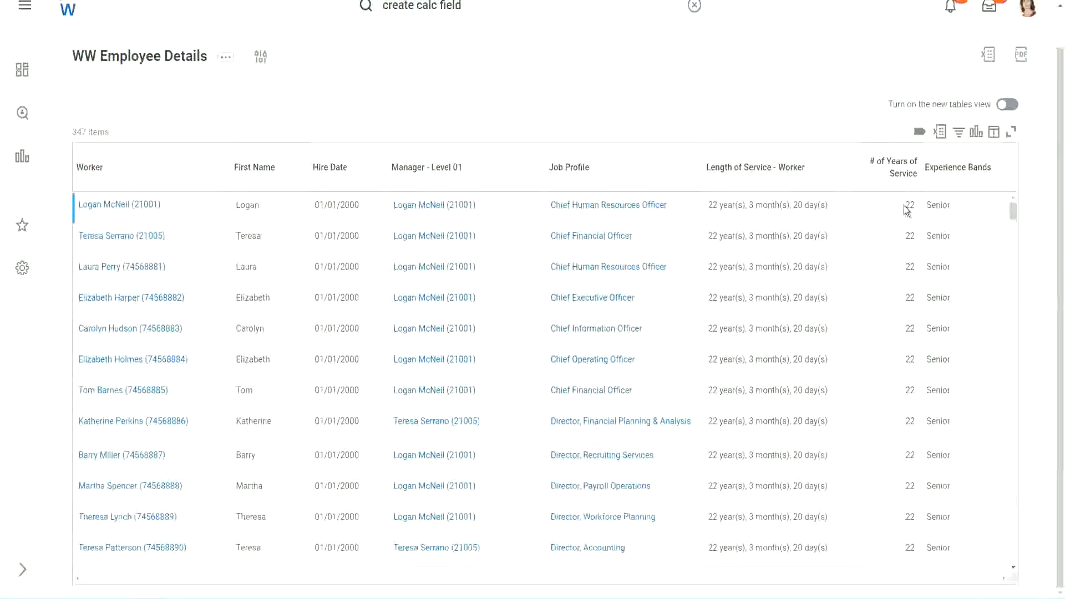
drag(905, 210, 917, 207)
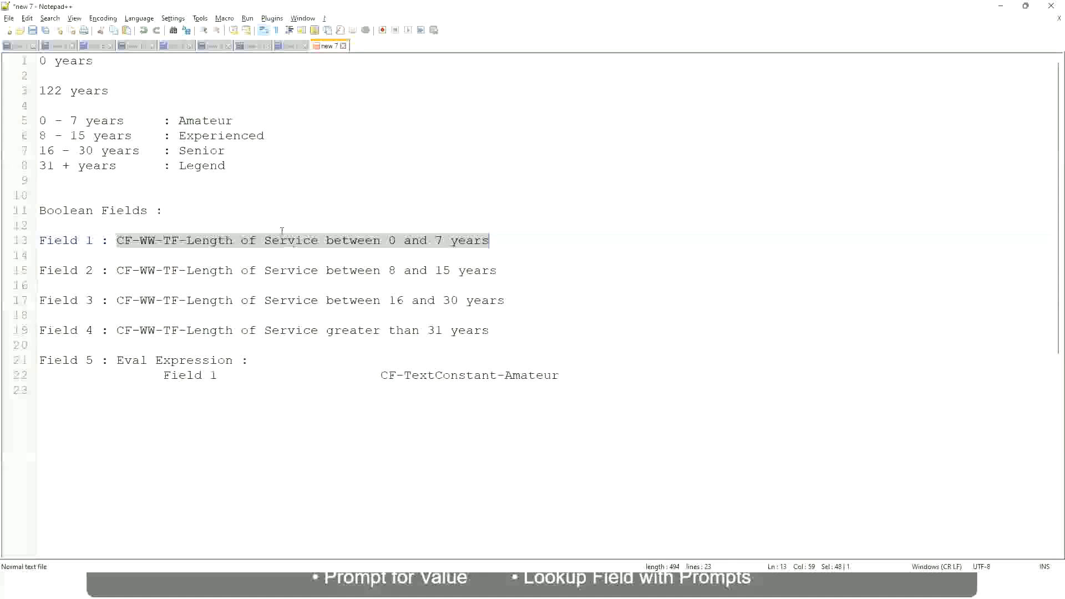
click(233, 196)
click(182, 150)
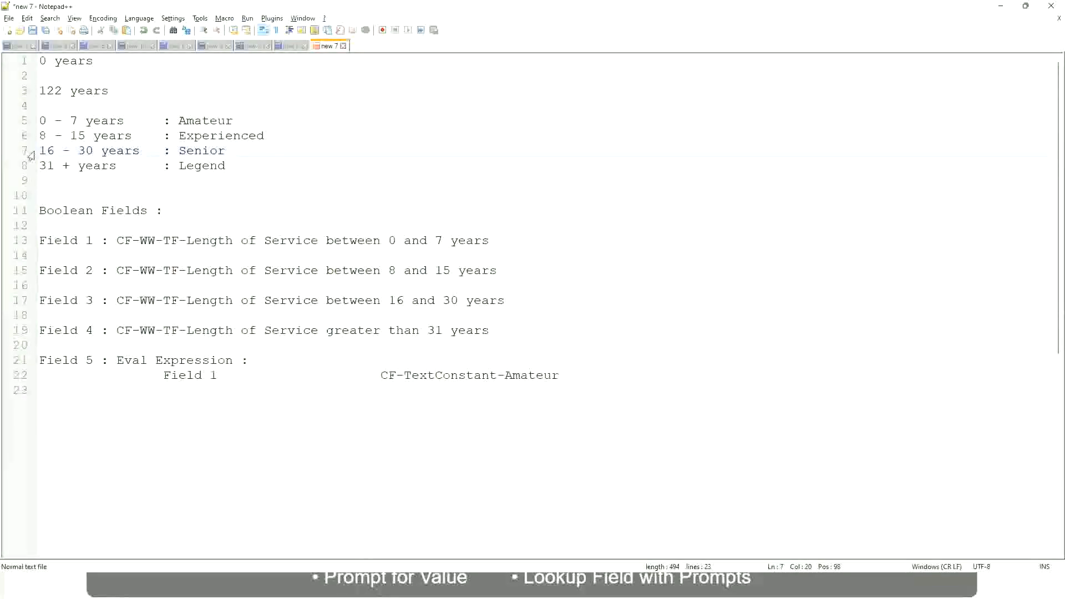
drag(40, 151, 101, 152)
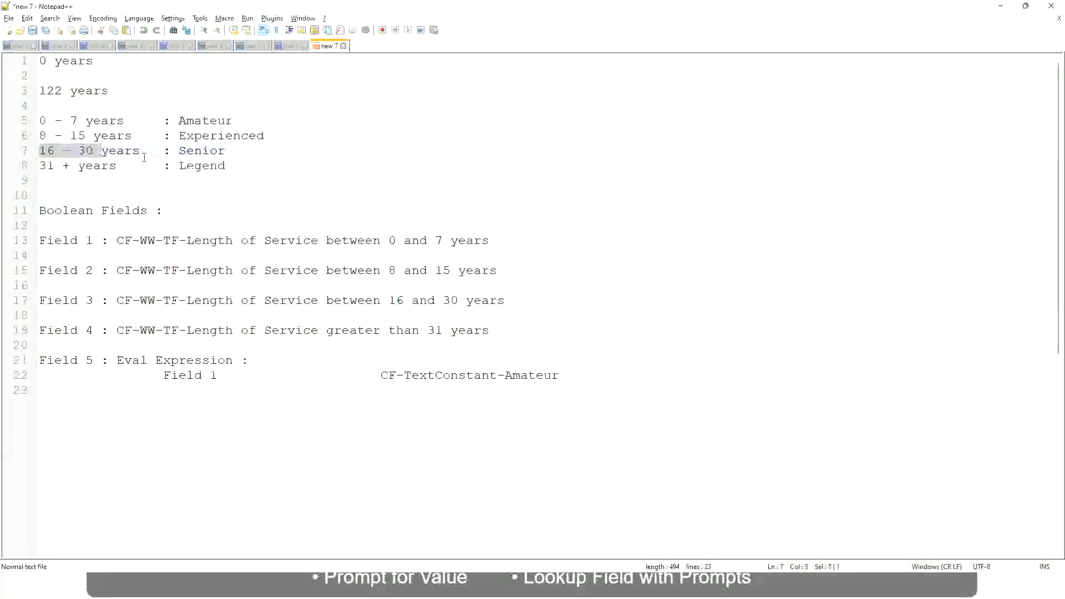
double_click(197, 150)
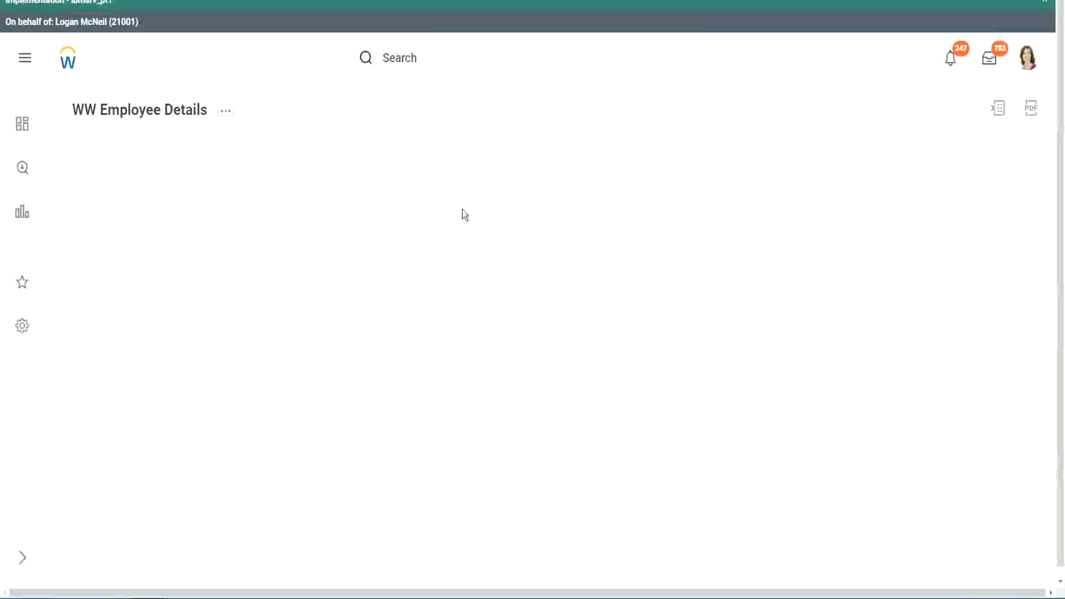
- Switch back to the Workday report and check the years of service against the experience bands across its rows
scroll(914, 333, down, 2)
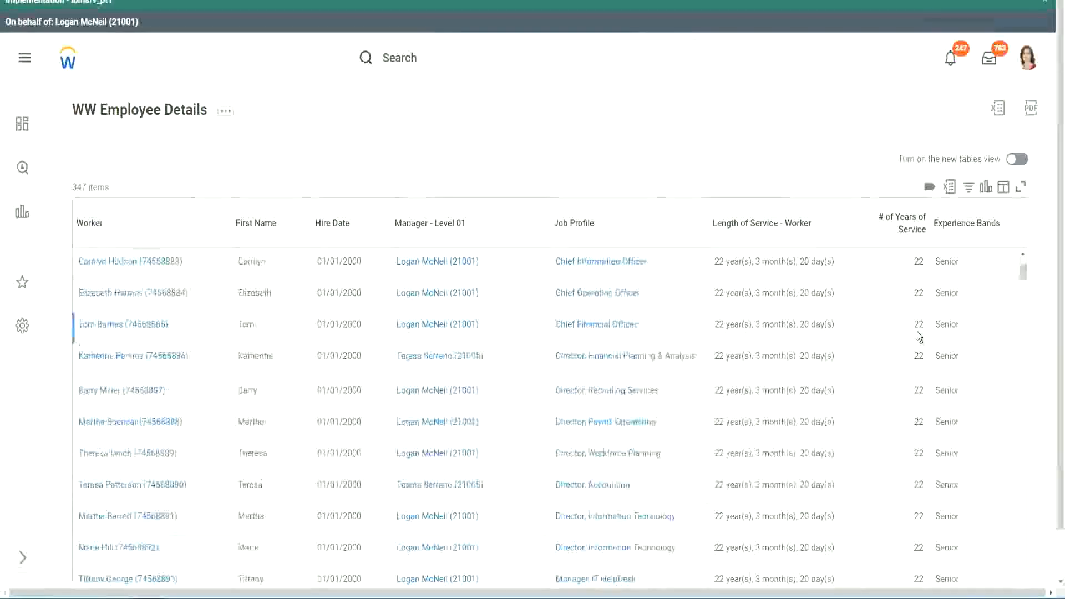
scroll(921, 337, down, 5)
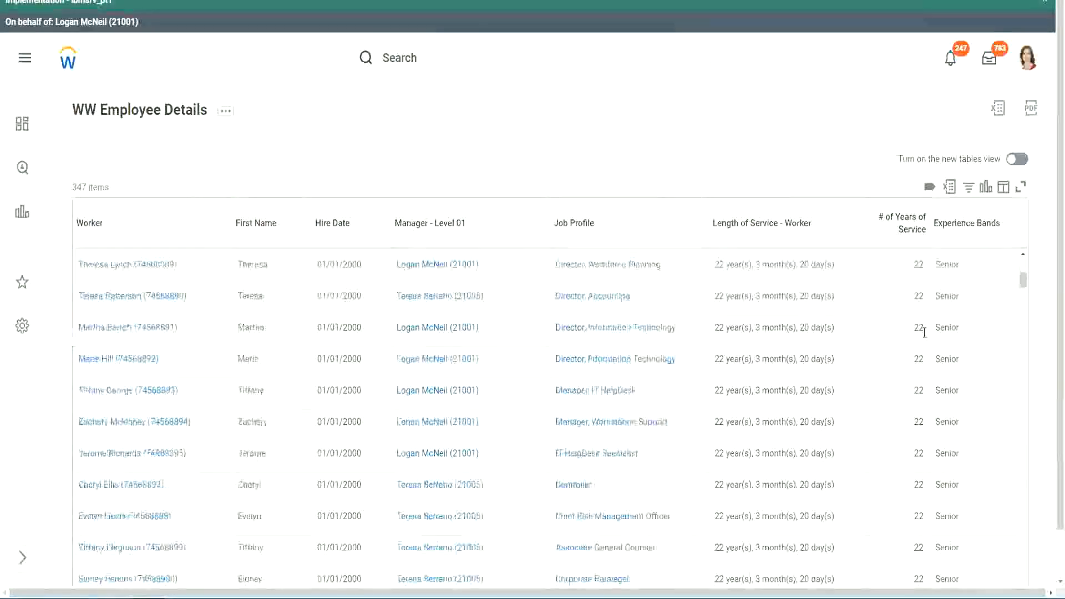
scroll(927, 367, down, 5)
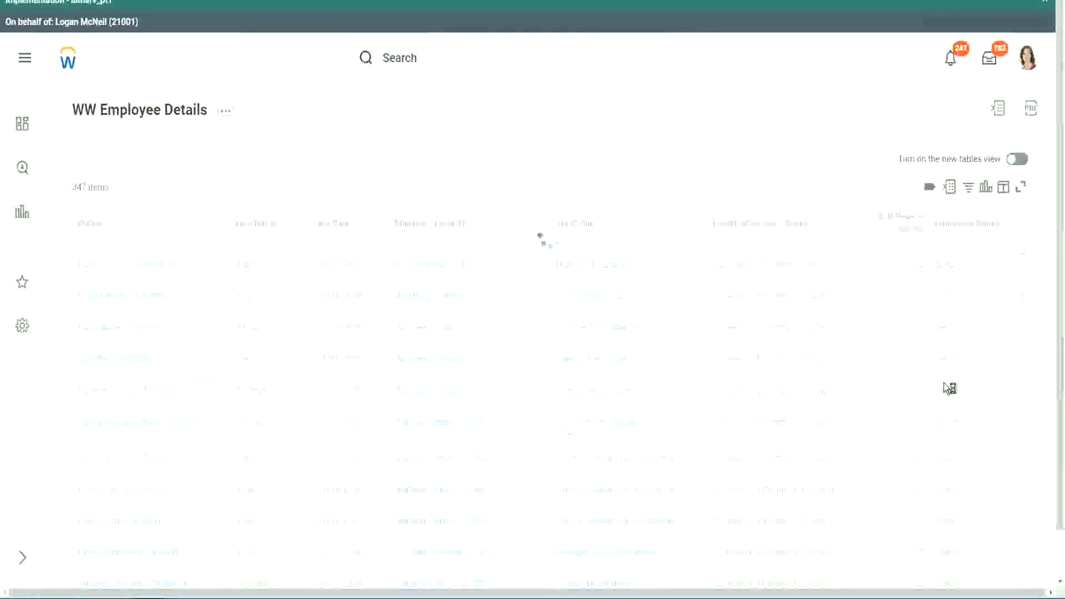
scroll(944, 383, down, 1)
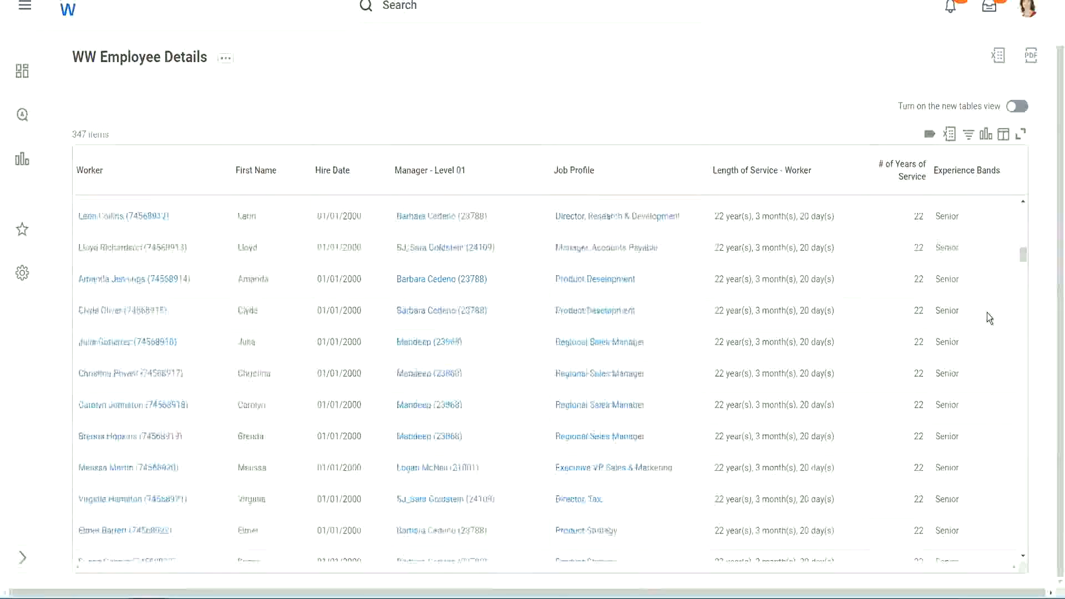
scroll(986, 312, down, 3)
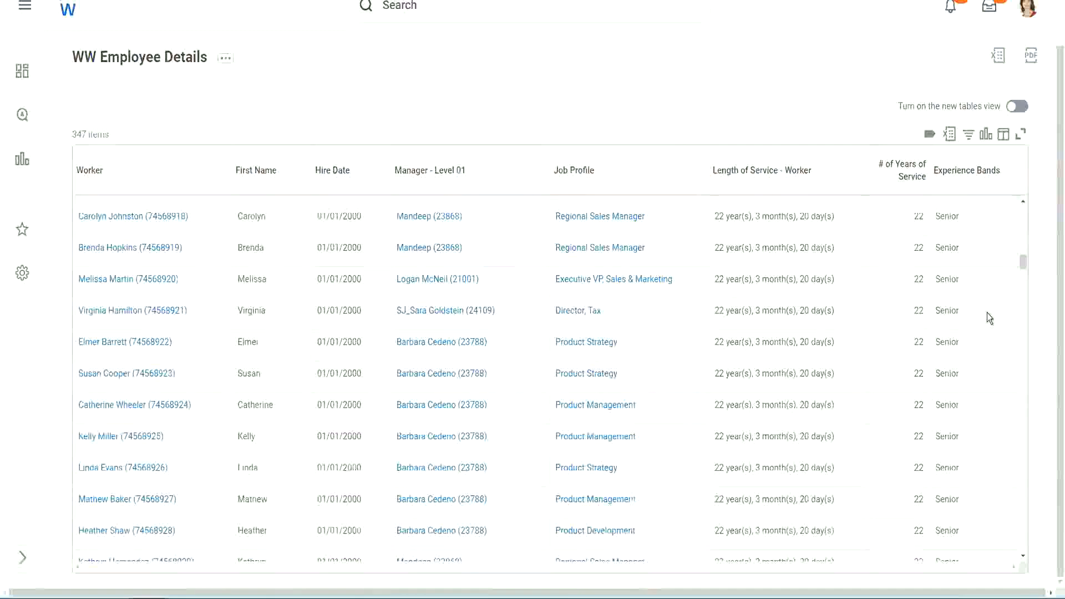
scroll(987, 312, down, 6)
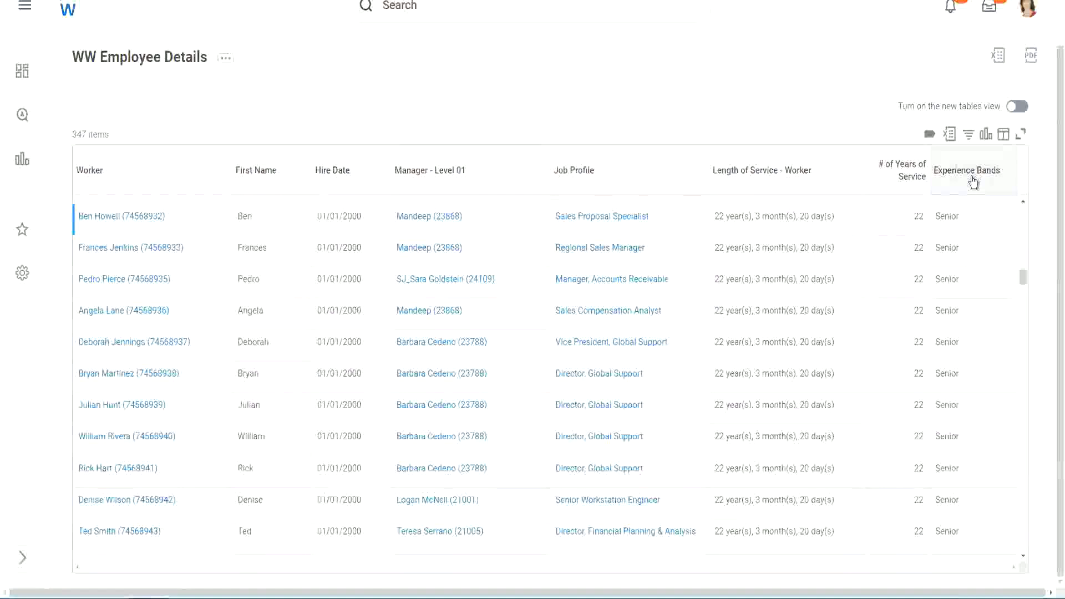
- Filter the Experience Bands column to values containing Amateur
click(972, 182)
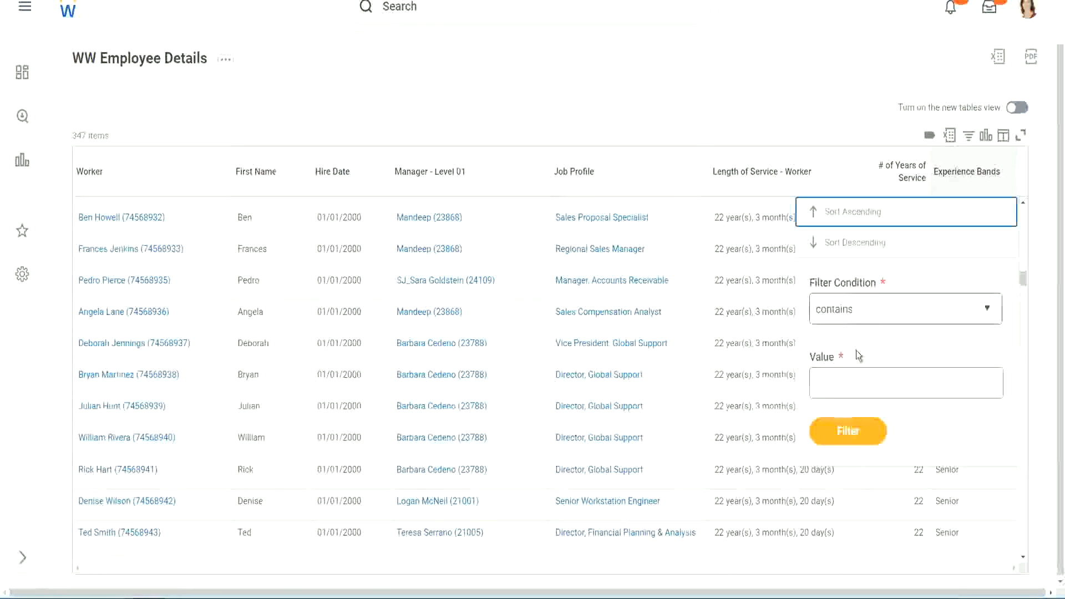
click(844, 373)
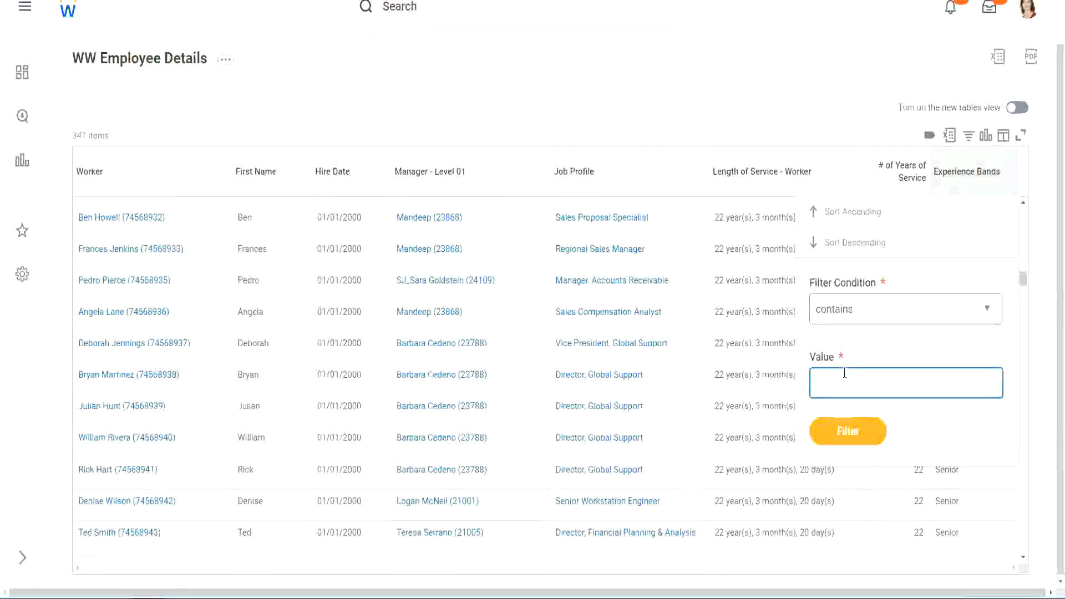
text(Amate)
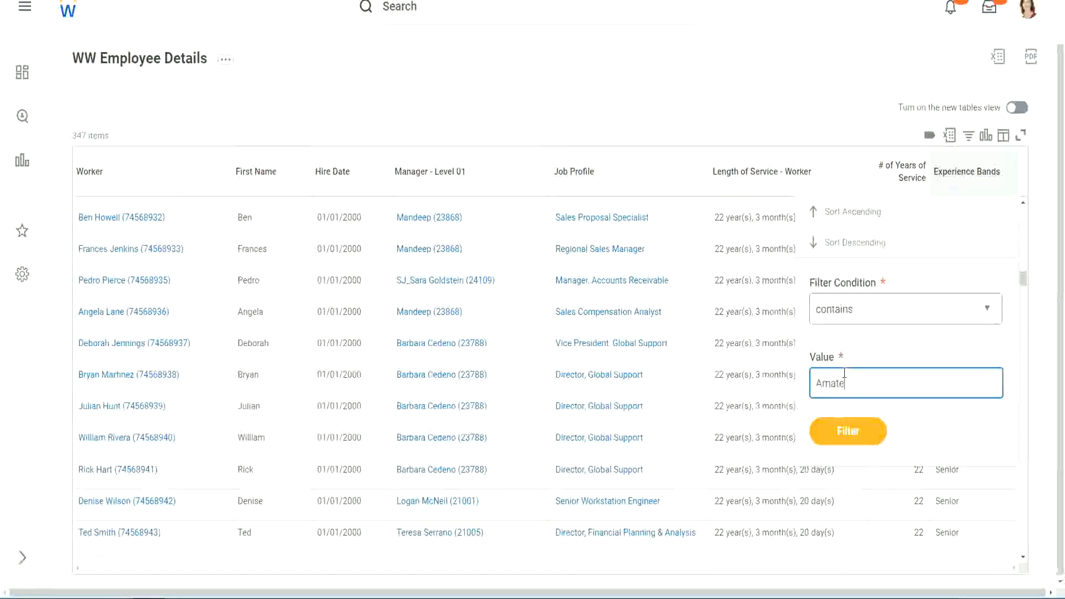
text(ur)
click(840, 438)
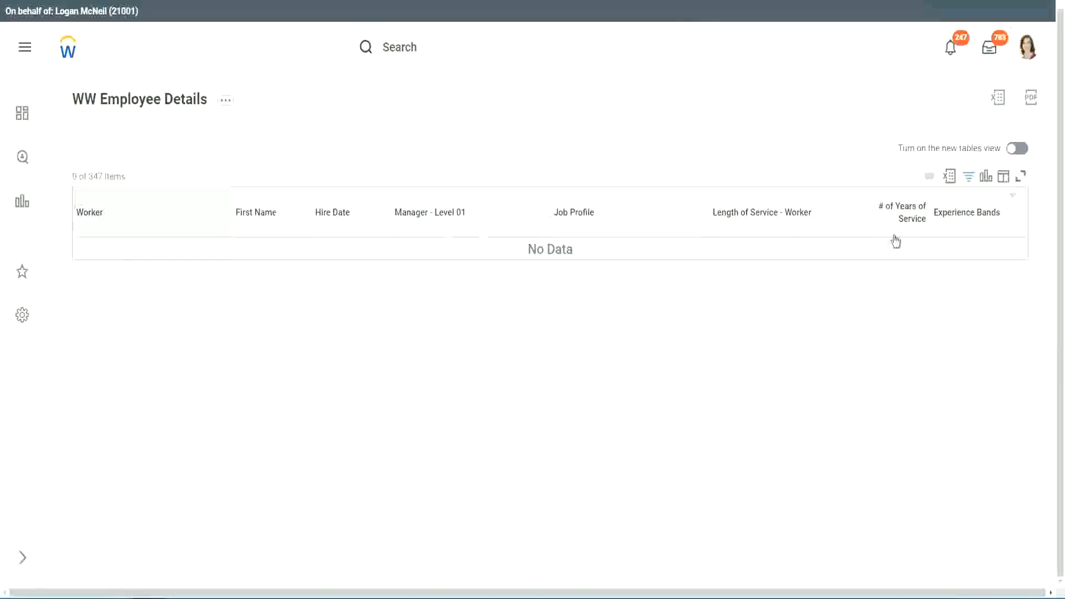
- Change the Experience Bands filter value to Legend and apply it
click(963, 213)
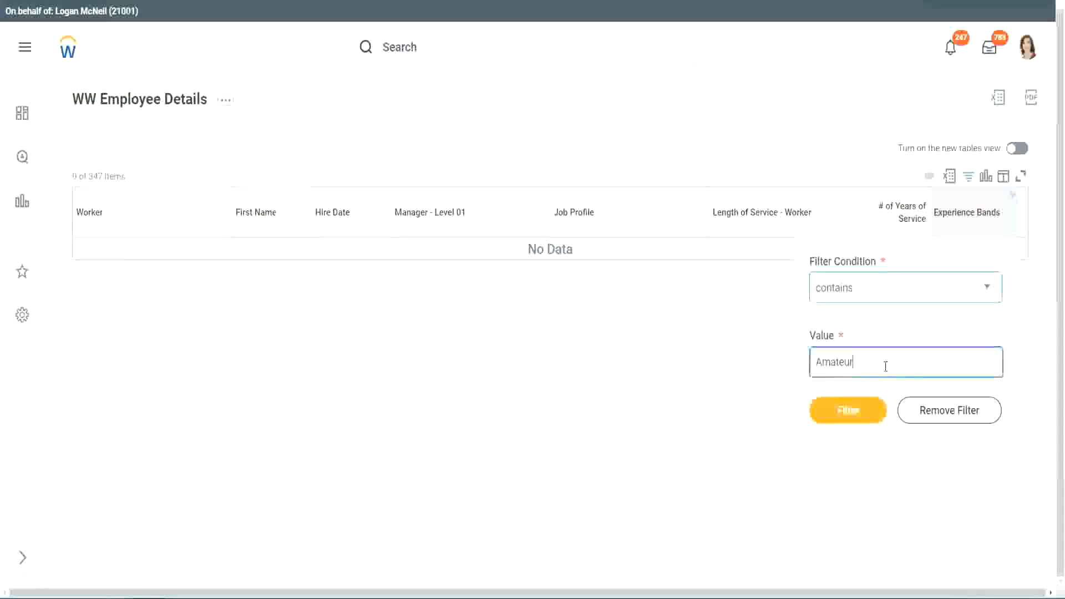
key(ctrl+a)
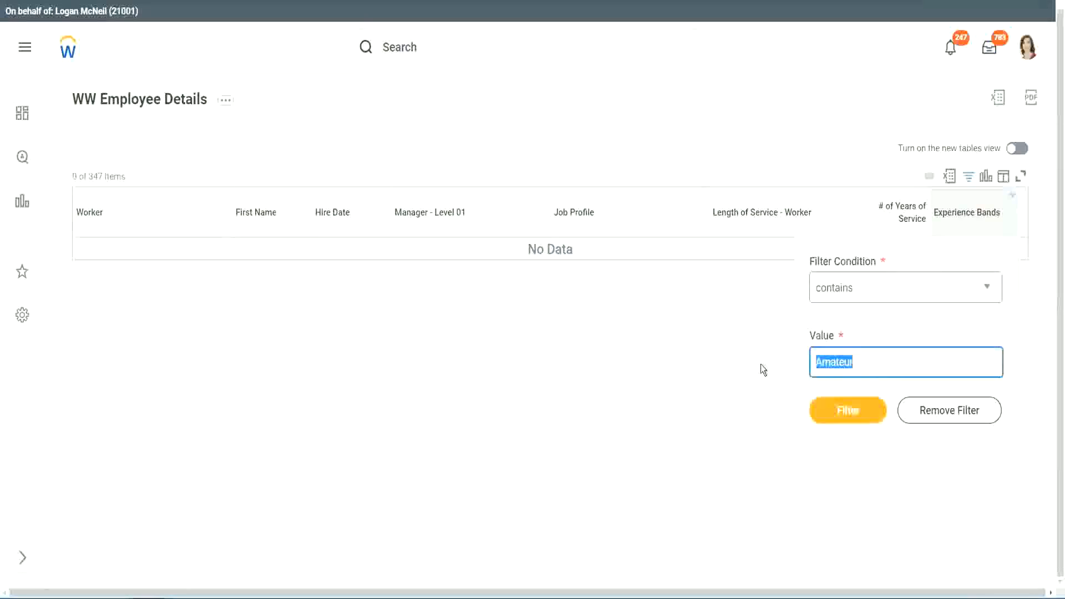
key(Return)
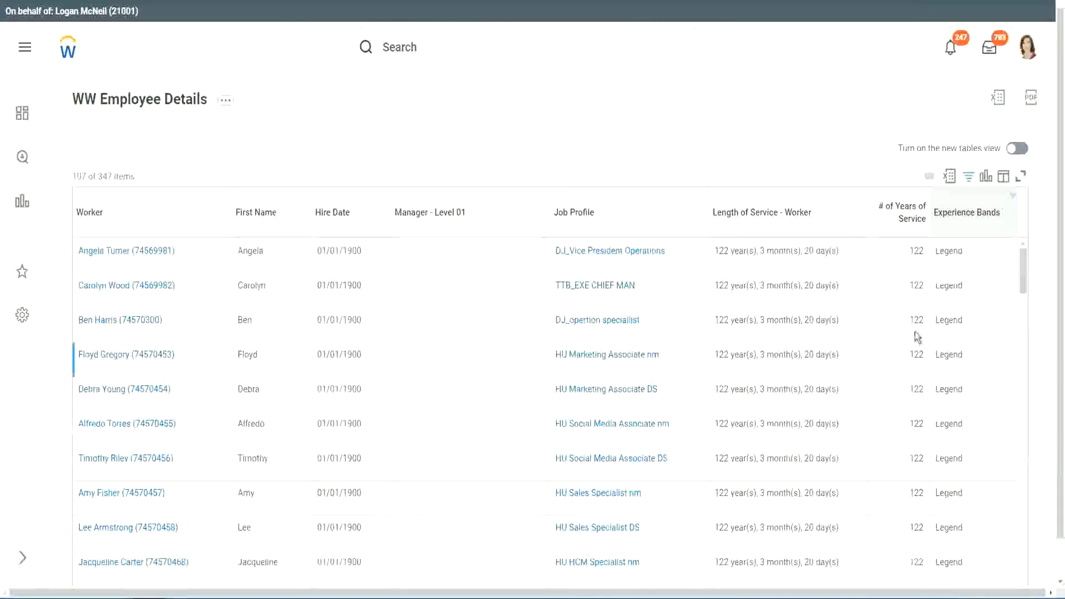
- Examine the hire dates and years of service of the workers in the Legend band down to the last row
scroll(914, 332, down, 20)
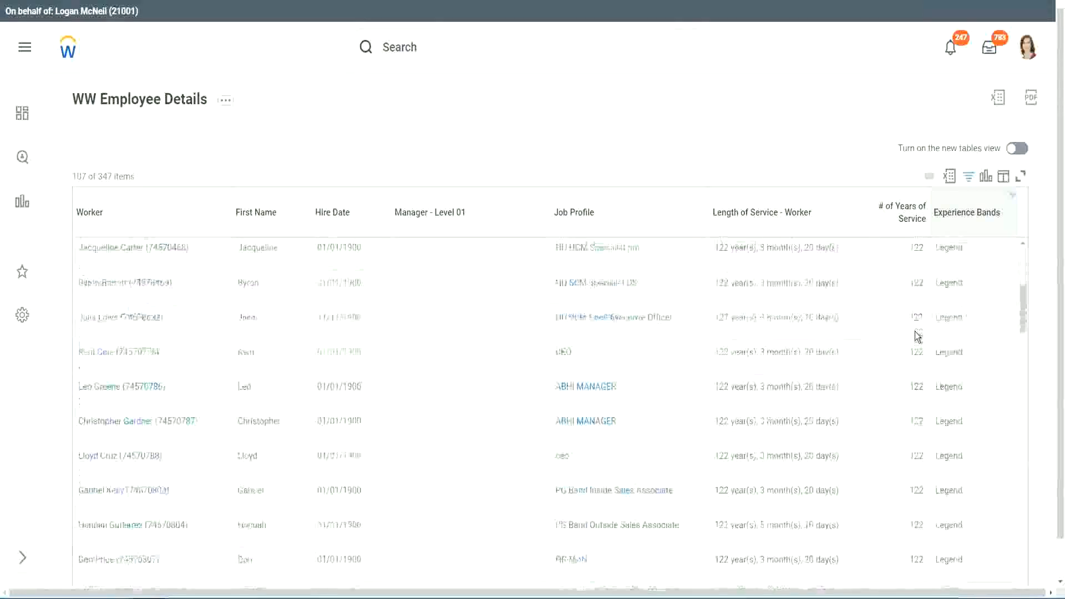
scroll(914, 332, down, 3)
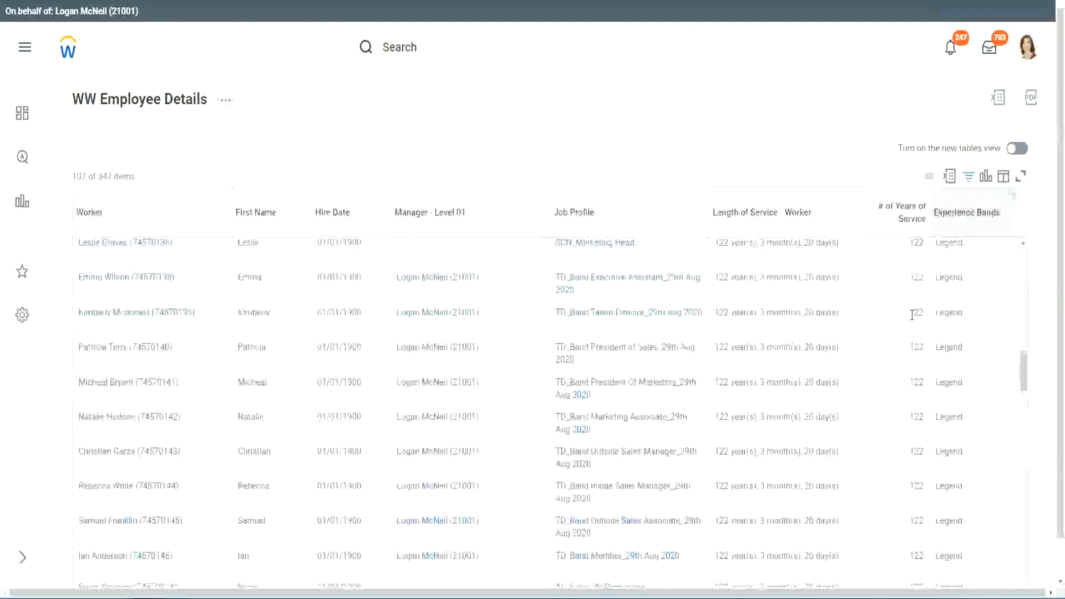
scroll(844, 321, down, 10)
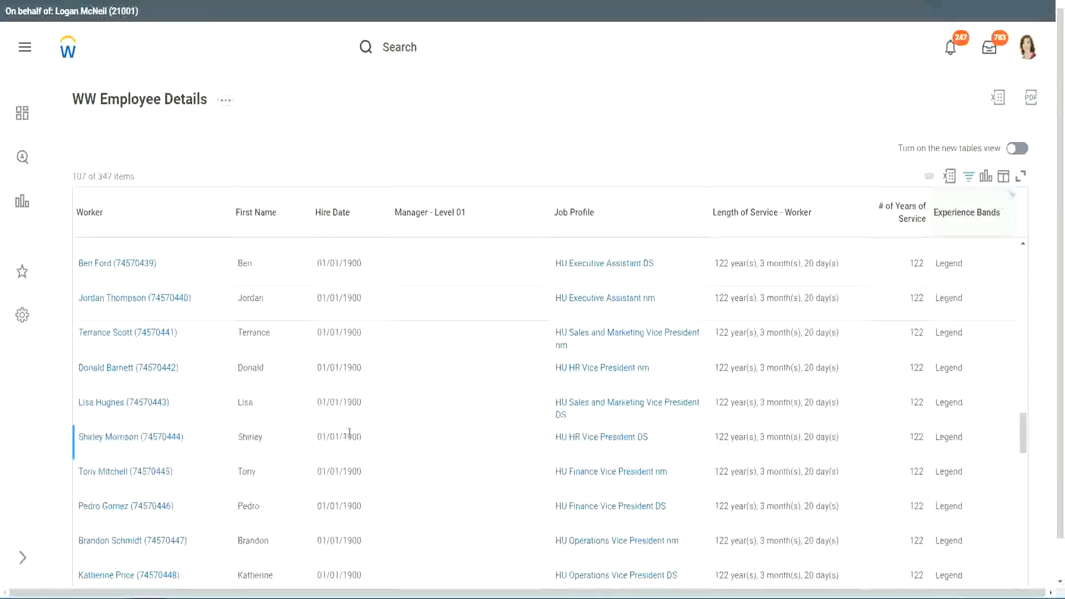
drag(341, 438, 362, 438)
scroll(906, 417, down, 5)
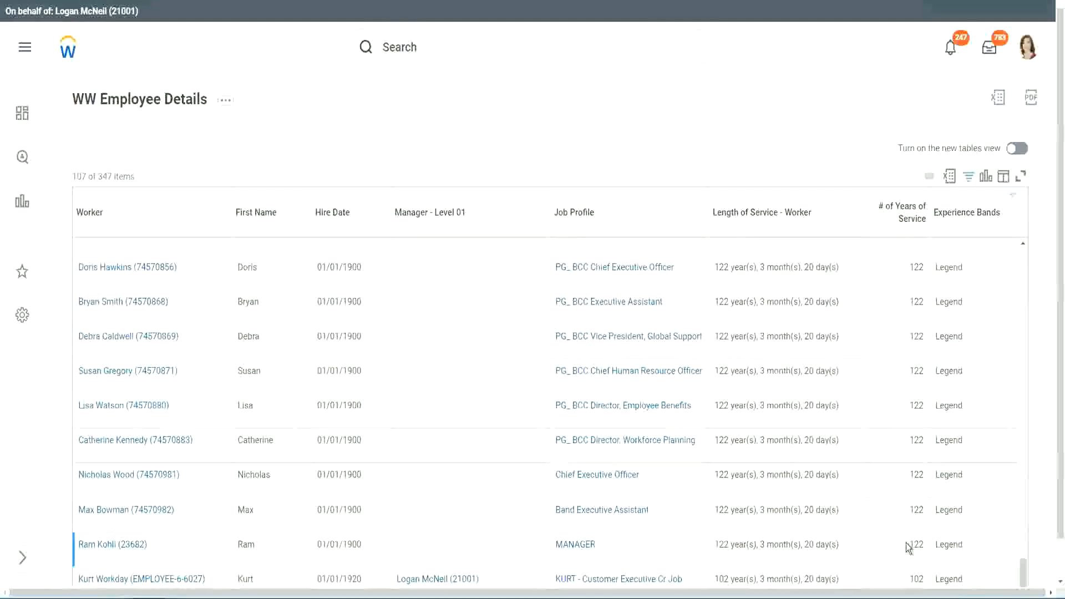
double_click(916, 578)
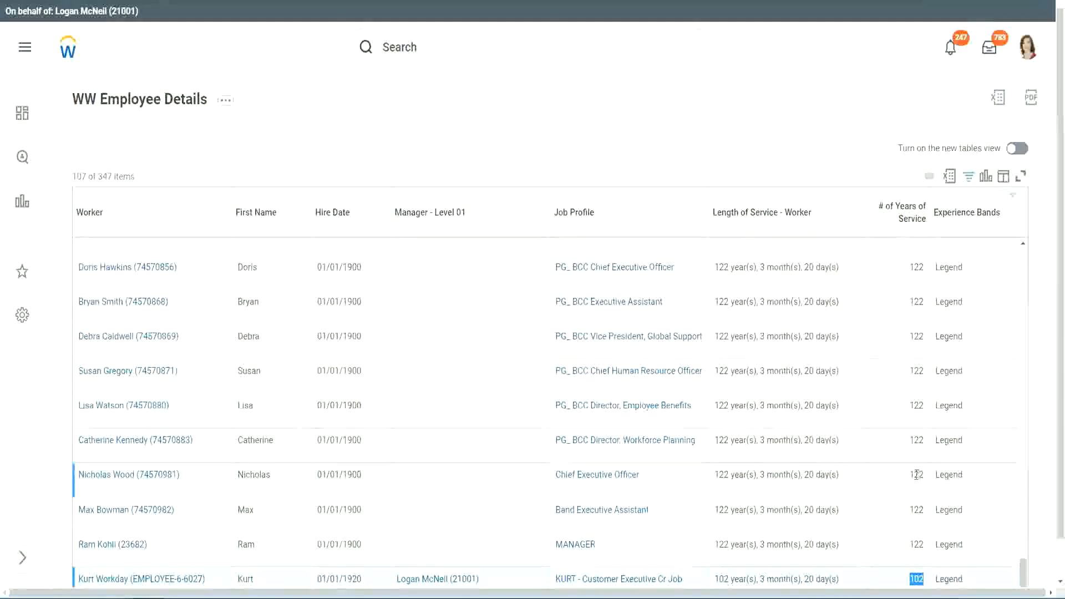
drag(915, 475, 924, 475)
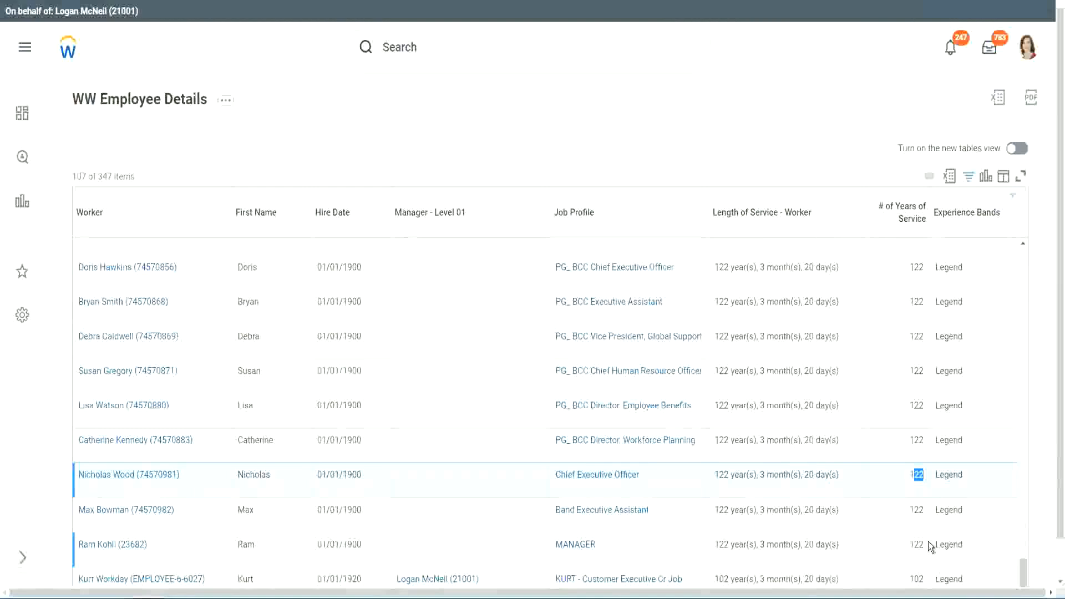
click(895, 441)
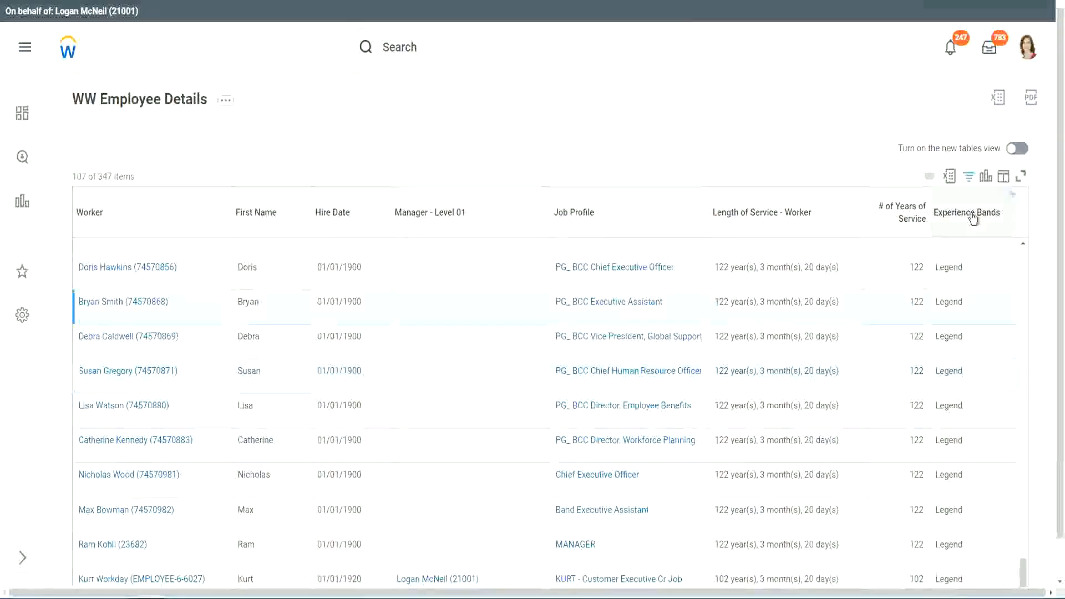
- Change the Experience Bands filter value to Experienced and apply it
click(975, 240)
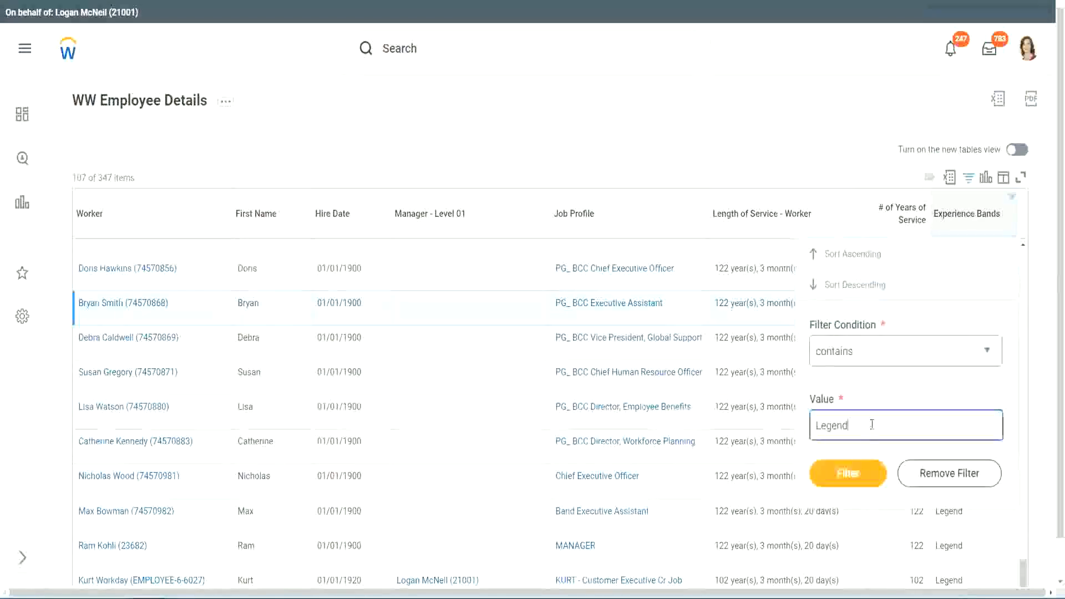
double_click(835, 424)
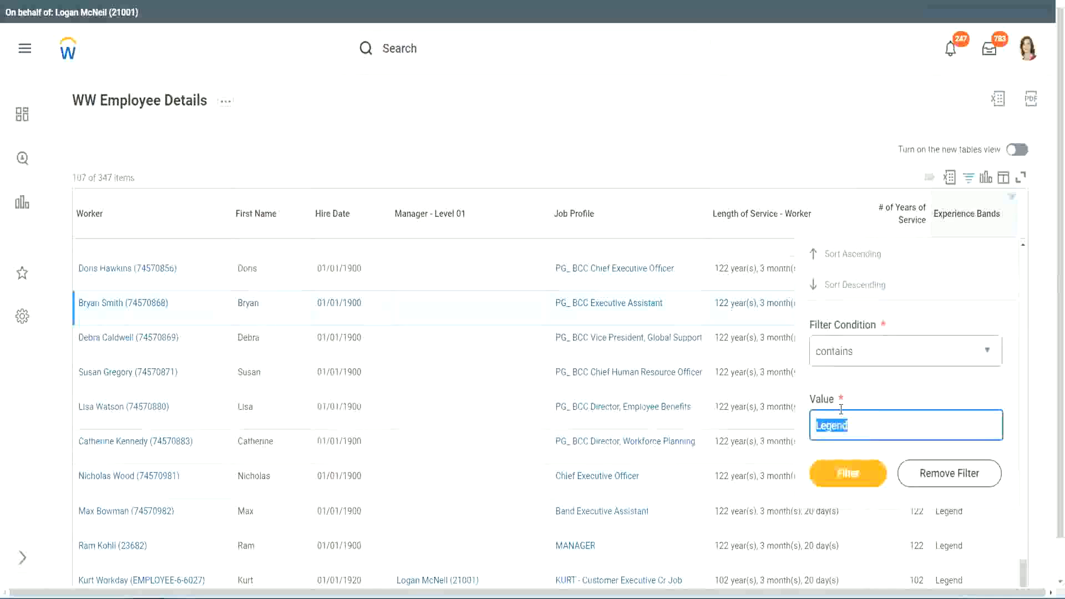
text(Ex)
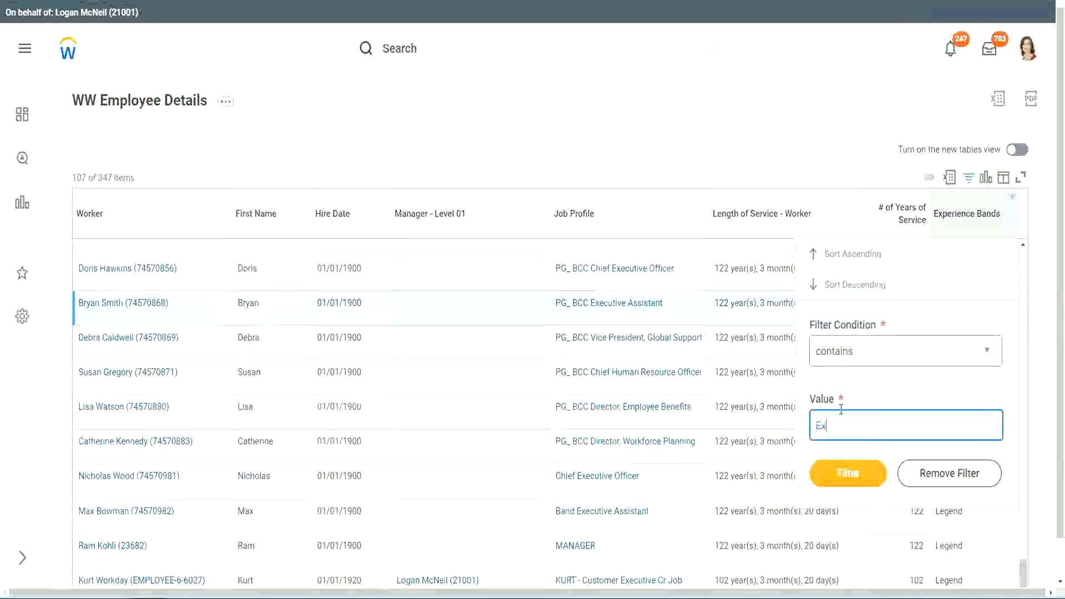
text(per)
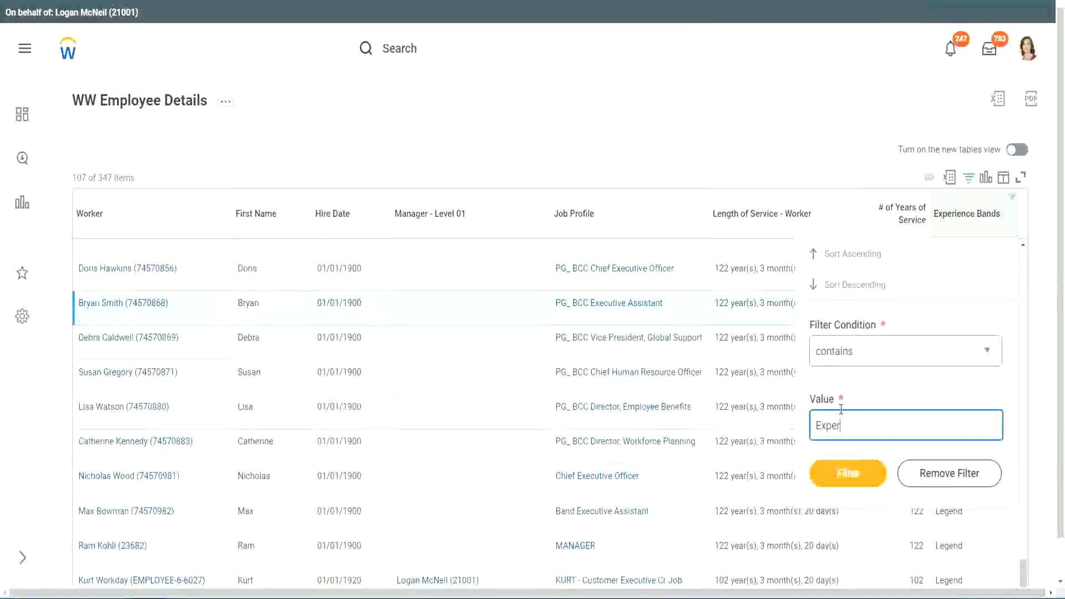
text(ienced)
click(847, 480)
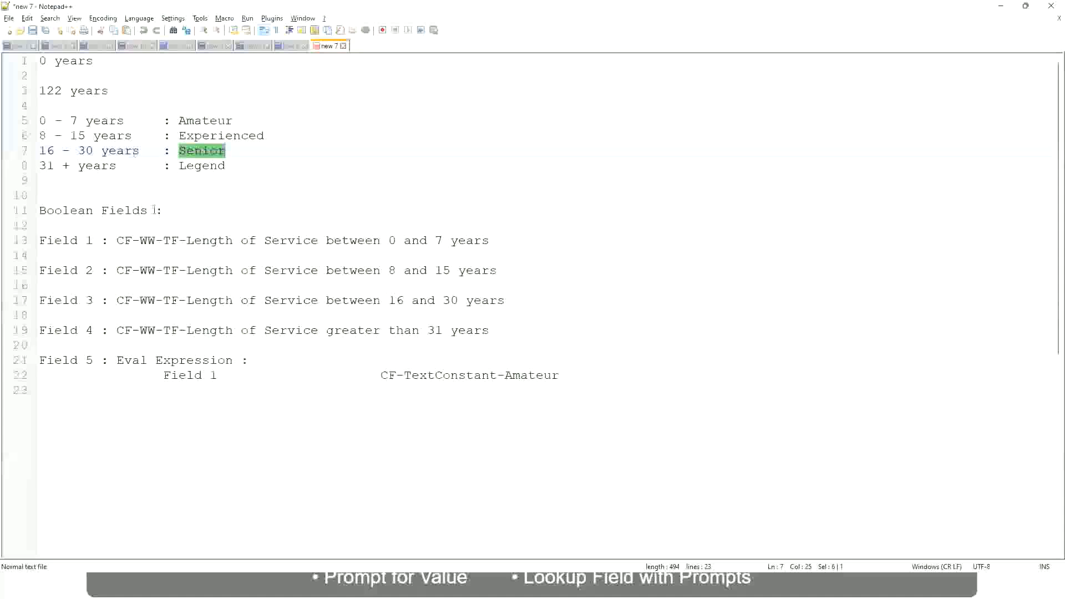
- Check the Experienced band's 8 - 15 years range in the Notepad++ notes and compare it with the years of service in the filtered Workday rows
drag(48, 137, 84, 136)
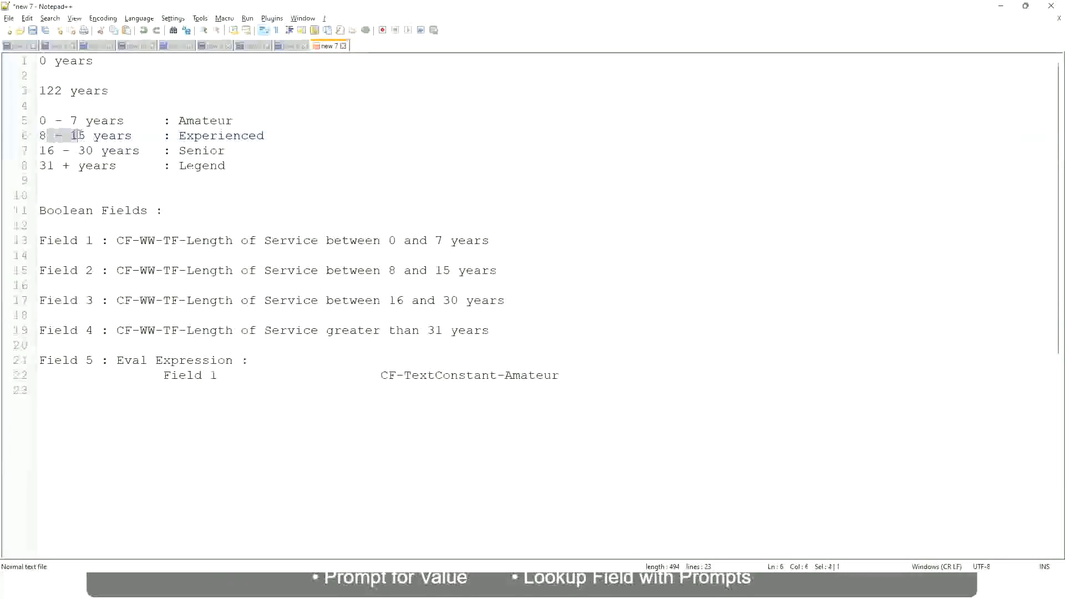
click(86, 136)
click(123, 137)
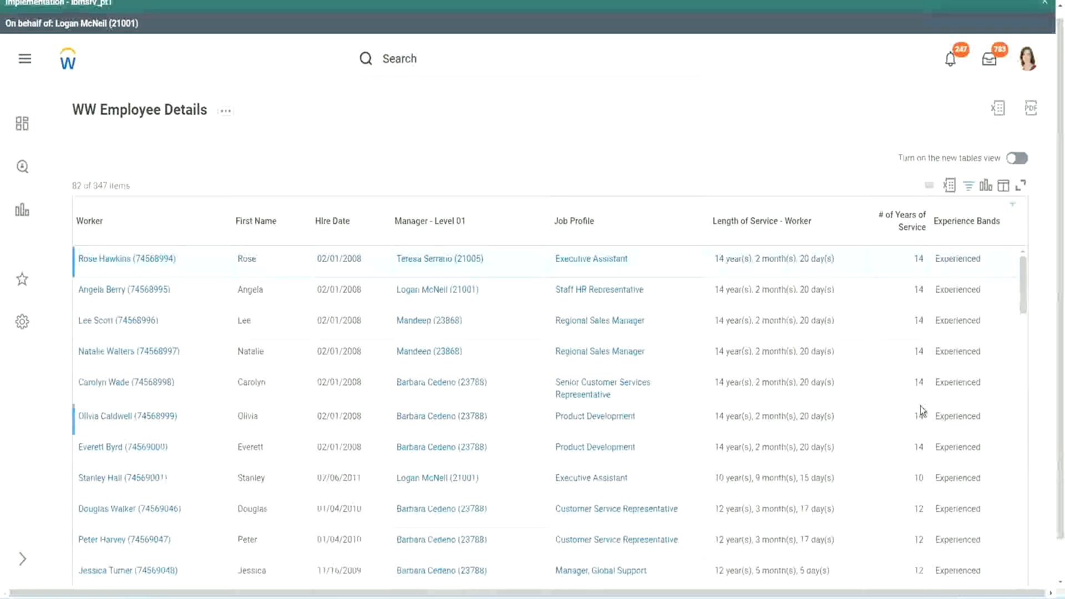
scroll(920, 404, down, 4)
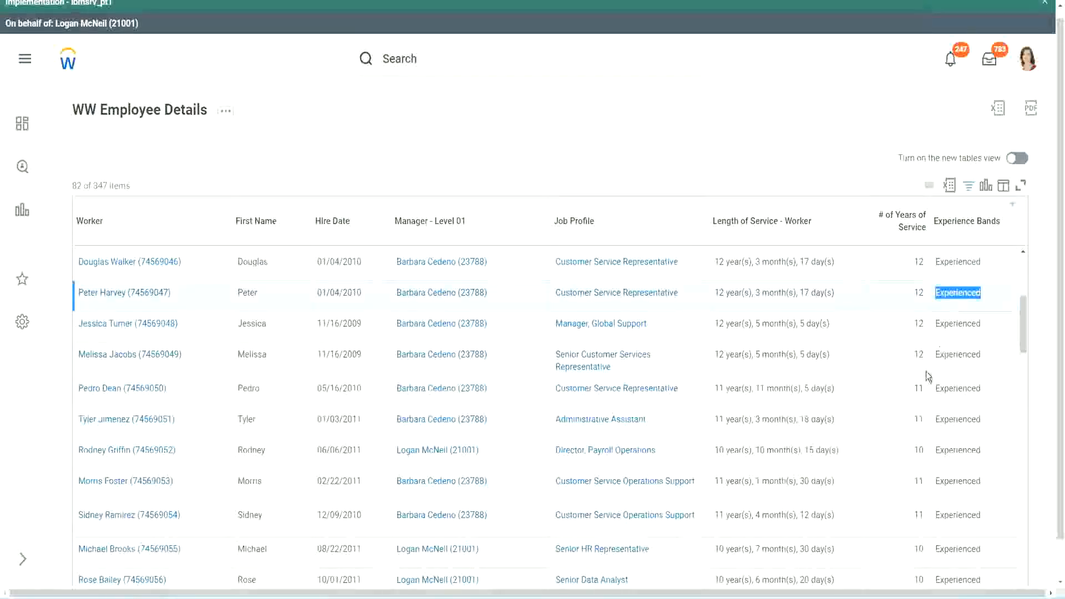
scroll(926, 378, down, 2)
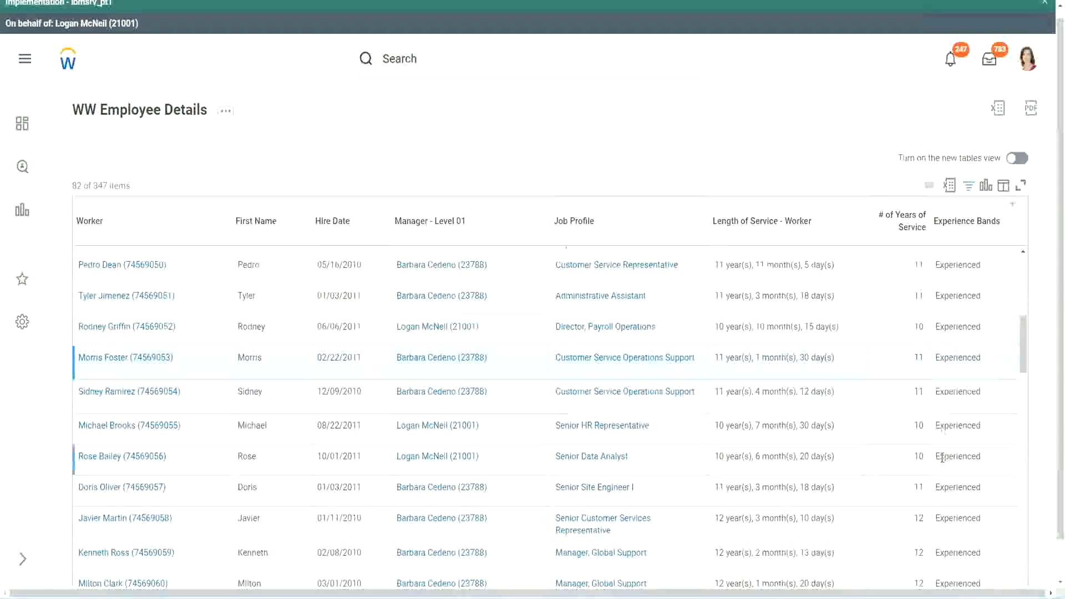
scroll(942, 458, down, 10)
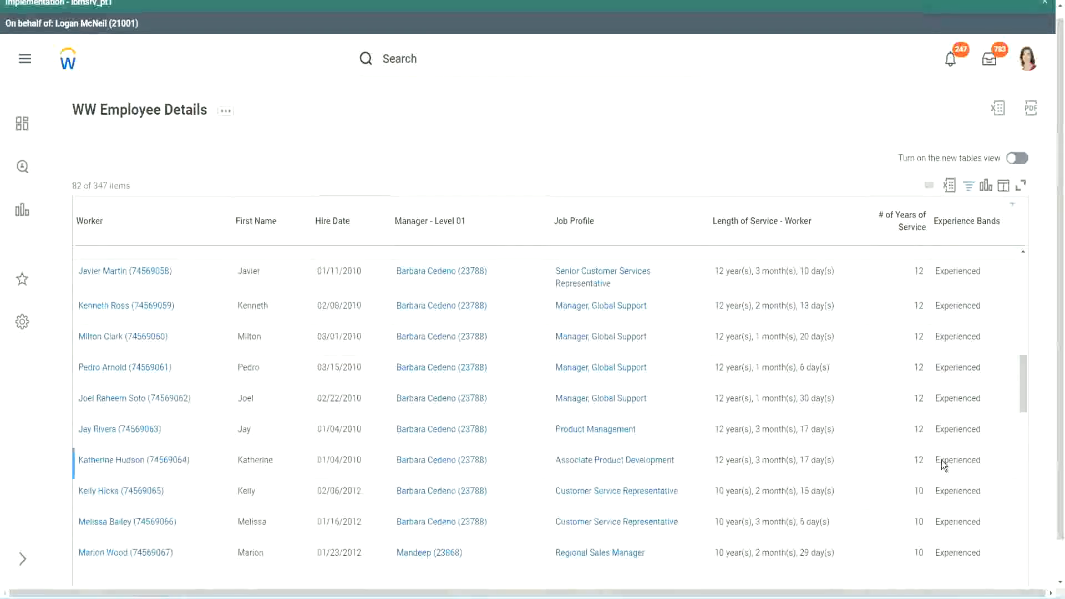